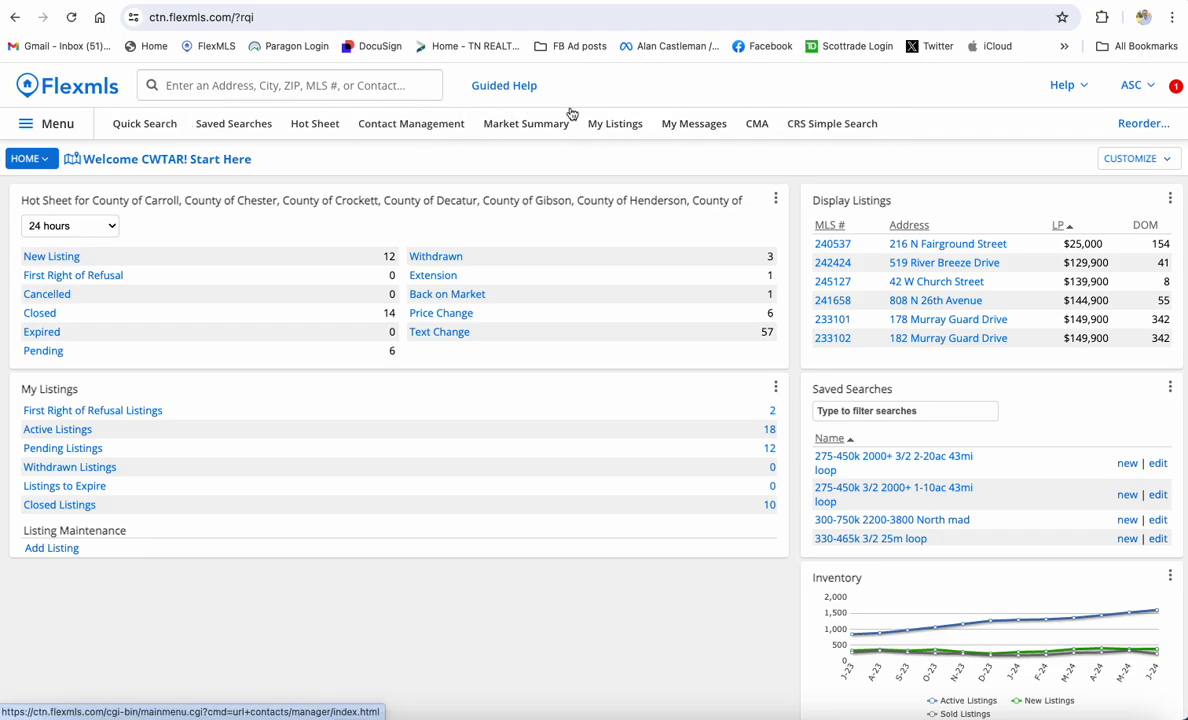
Start a new quick search and switch it to the 4 - Commercial Sale template
click(45, 128)
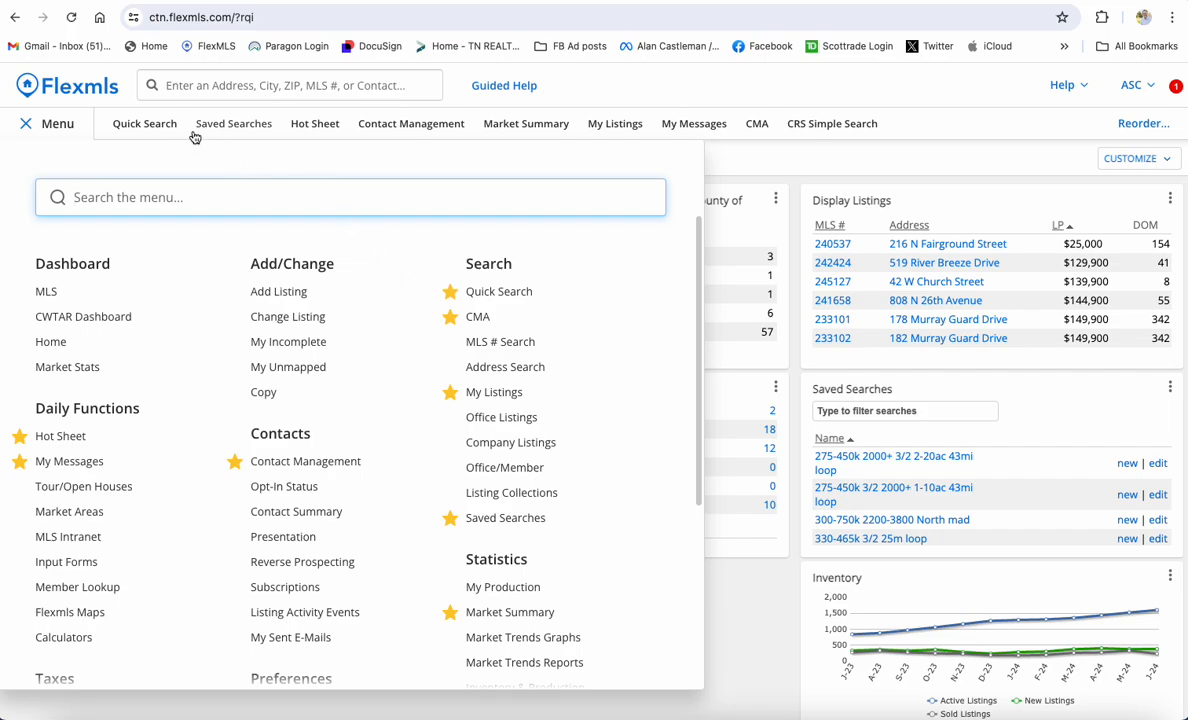
click(50, 123)
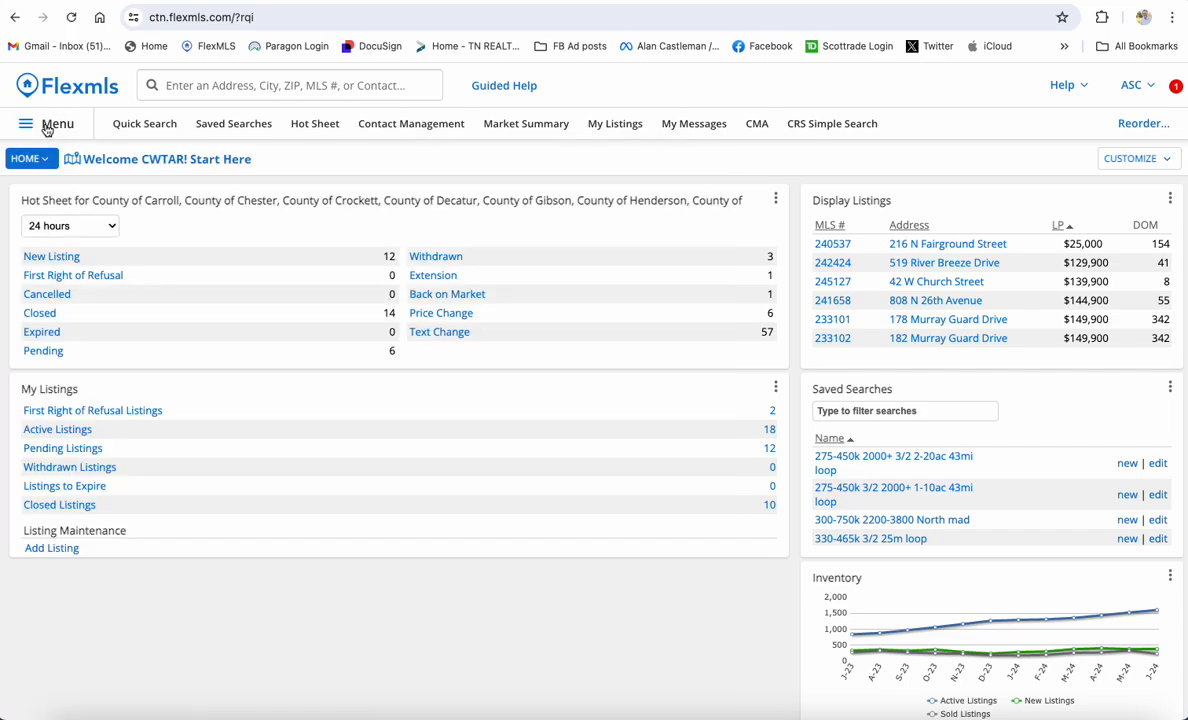
click(132, 126)
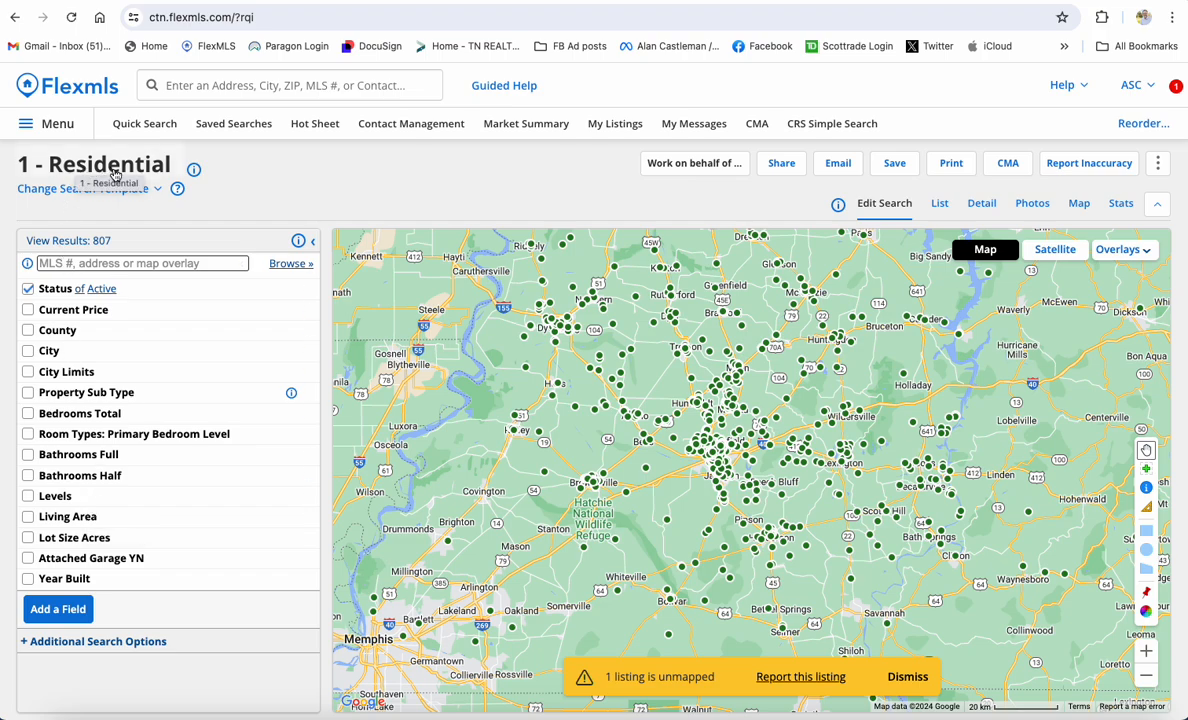
click(143, 195)
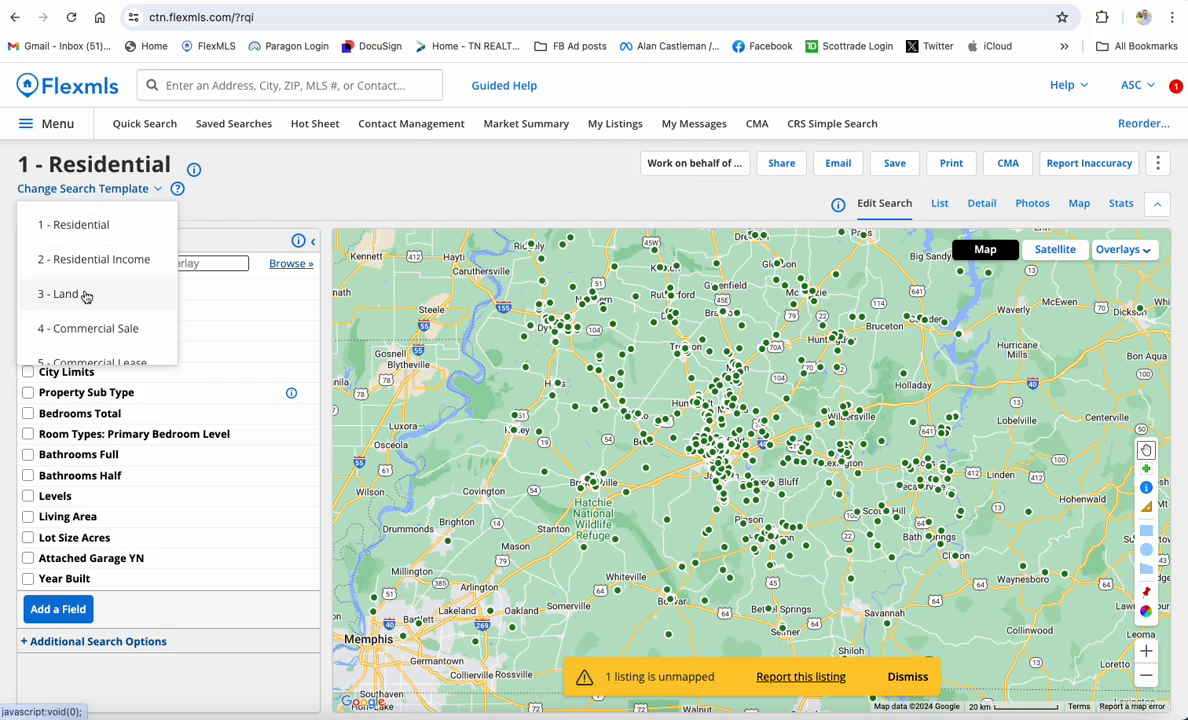
click(86, 330)
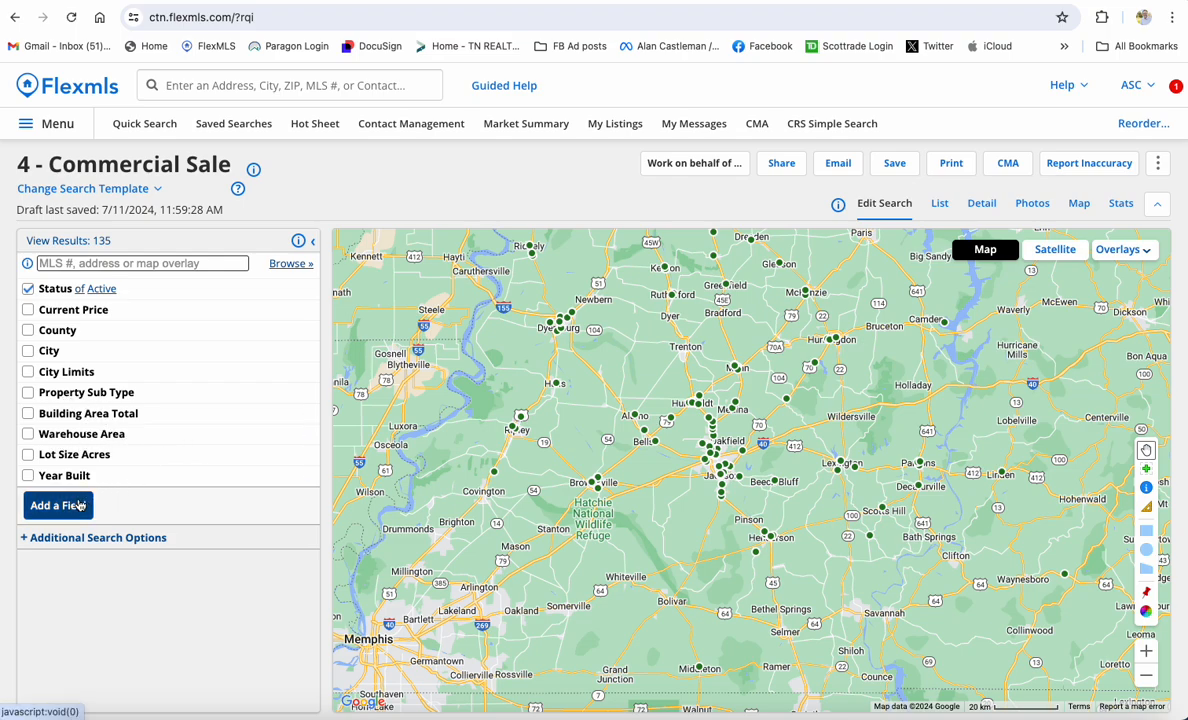
Change the search template back to 1 - Residential, showing 807 active results
click(137, 187)
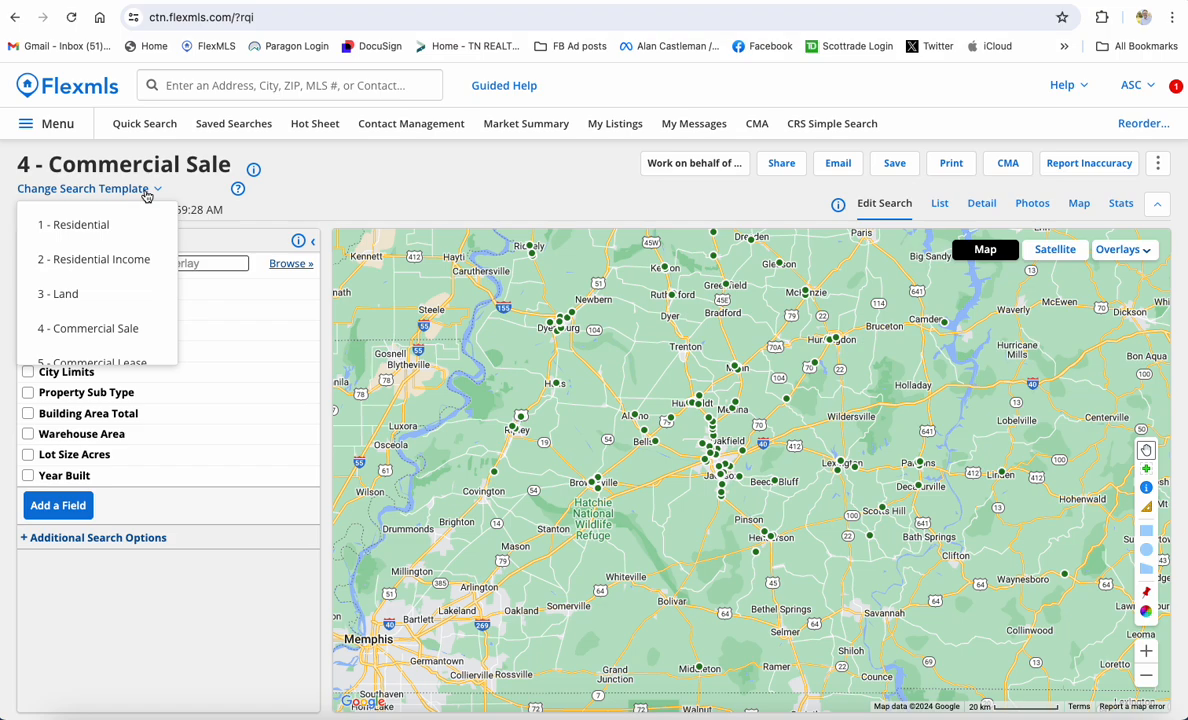
click(104, 229)
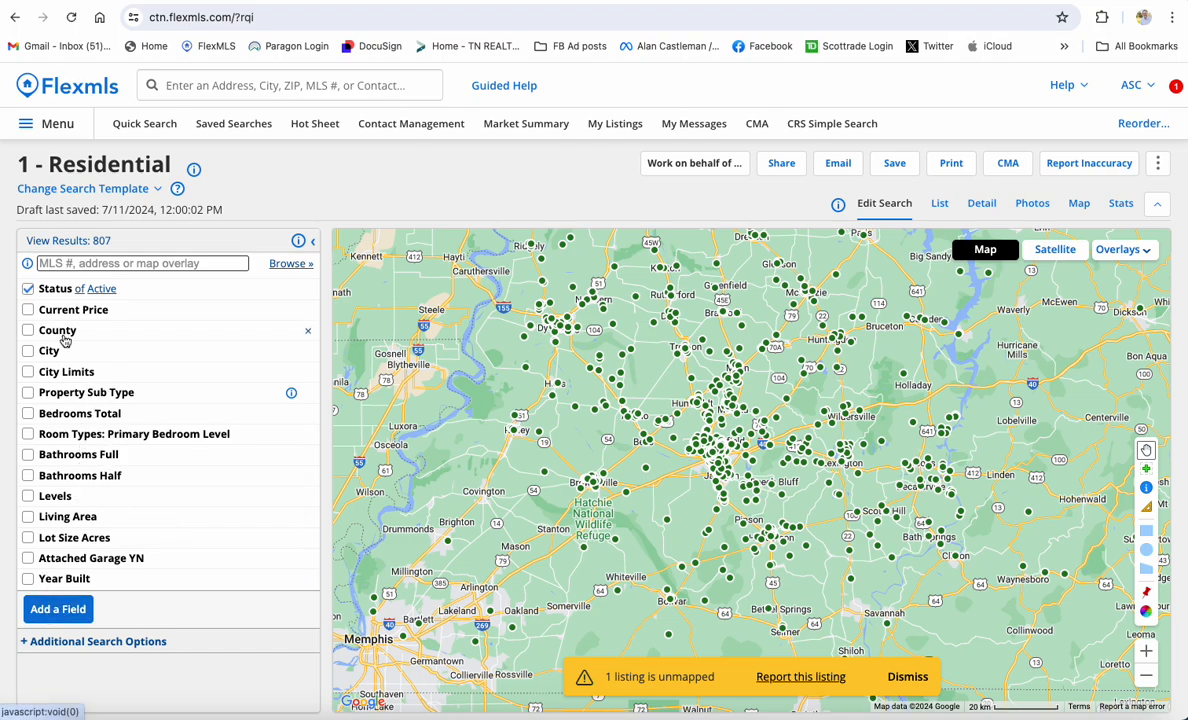
Find 'new' in the field list and add the New Construction YN filter (No/Yes)
click(58, 609)
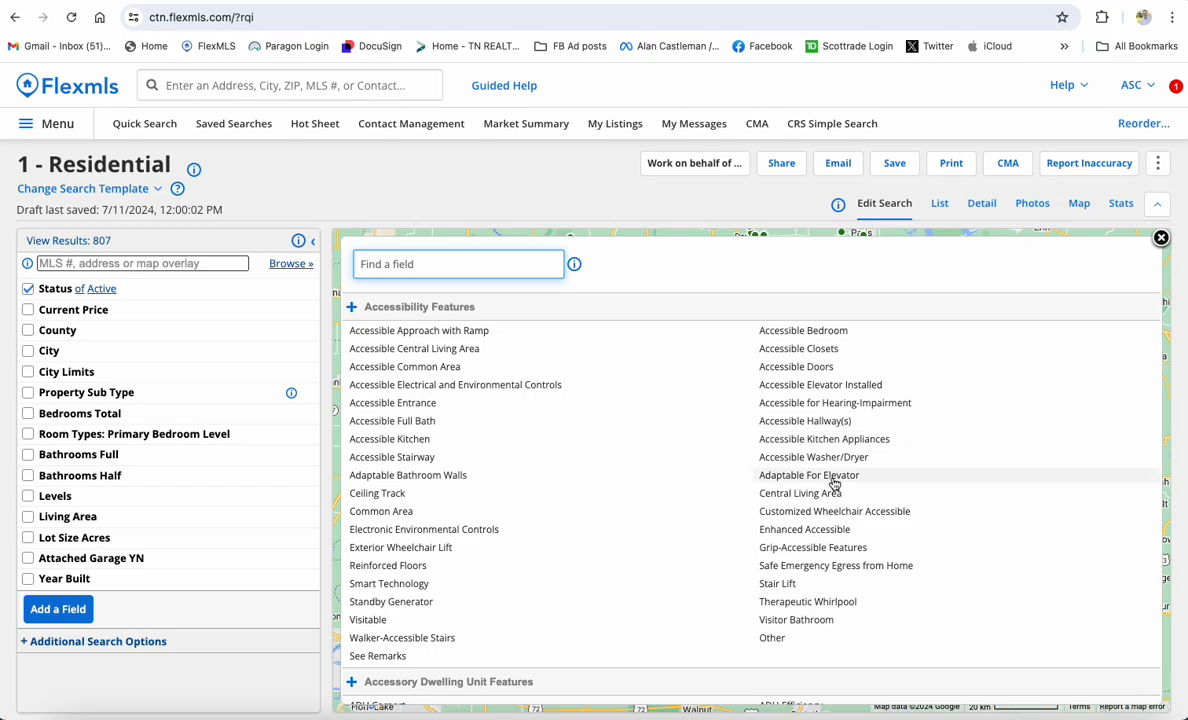
scroll(700, 479, down, 20)
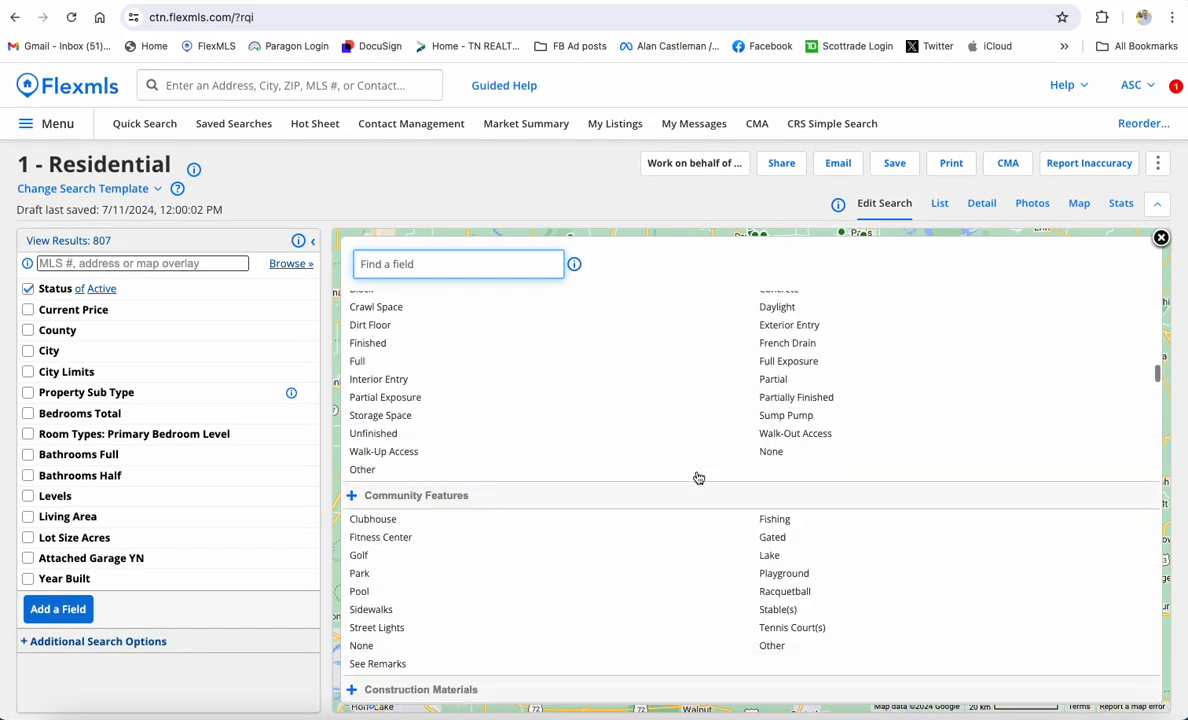
scroll(698, 477, down, 20)
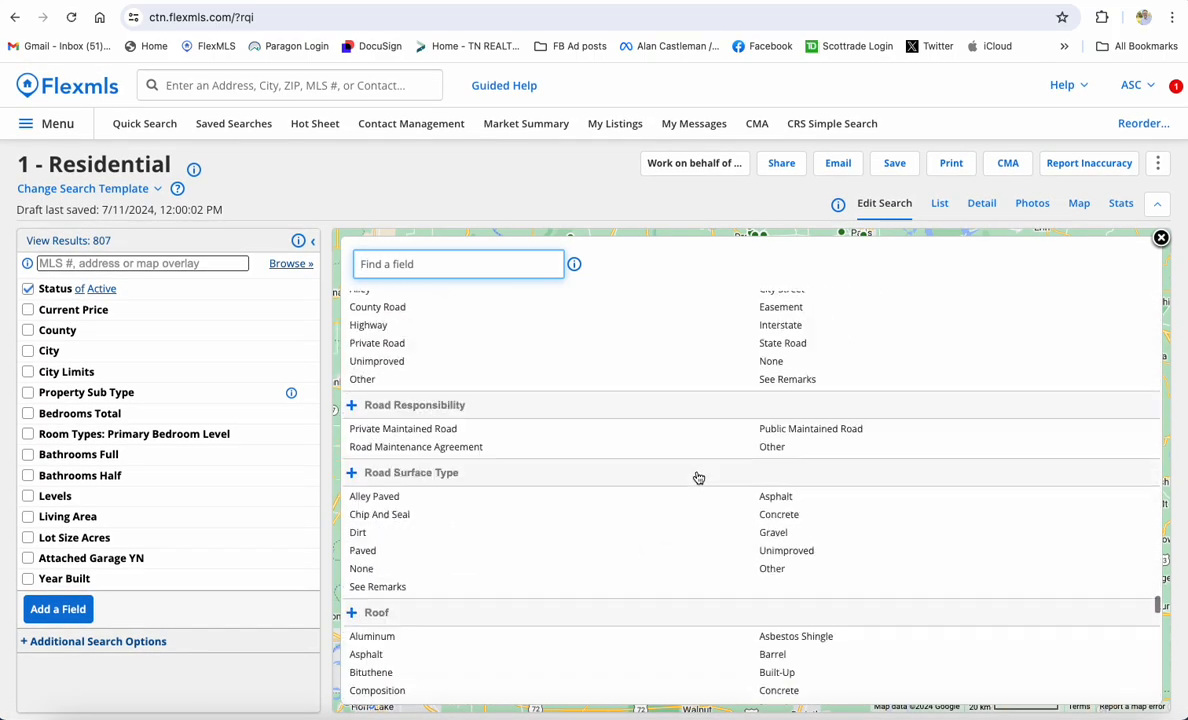
scroll(698, 477, down, 5)
scroll(698, 477, up, 20)
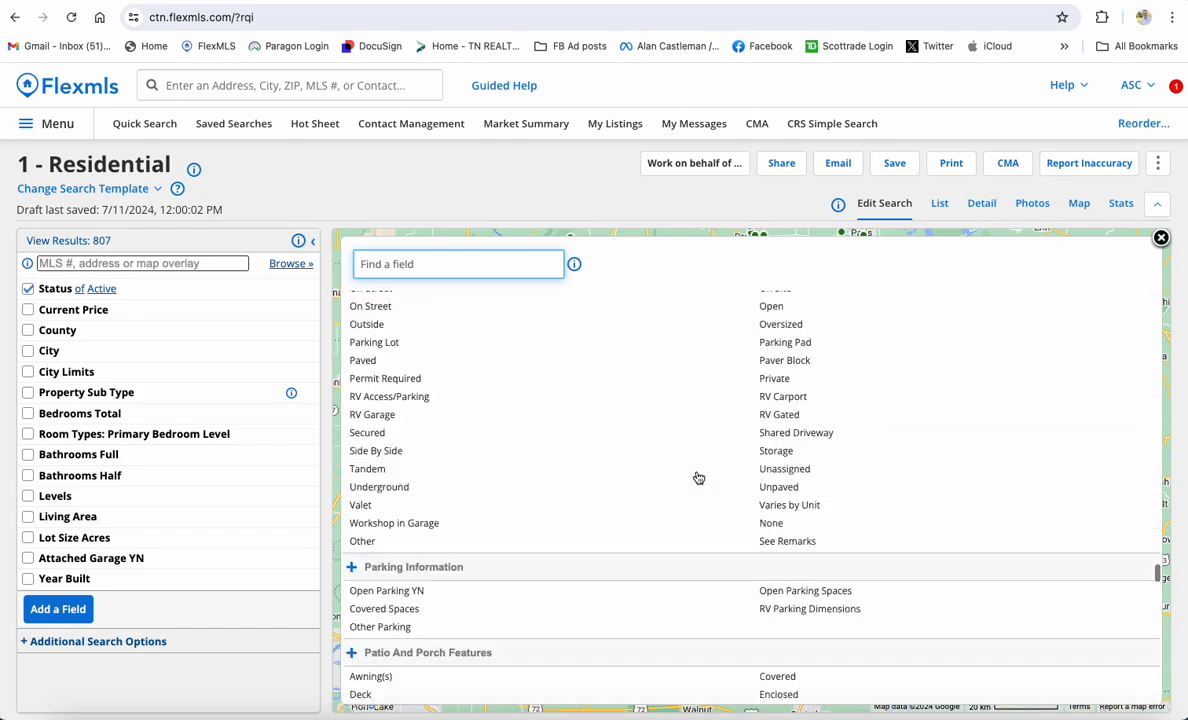
scroll(698, 477, up, 20)
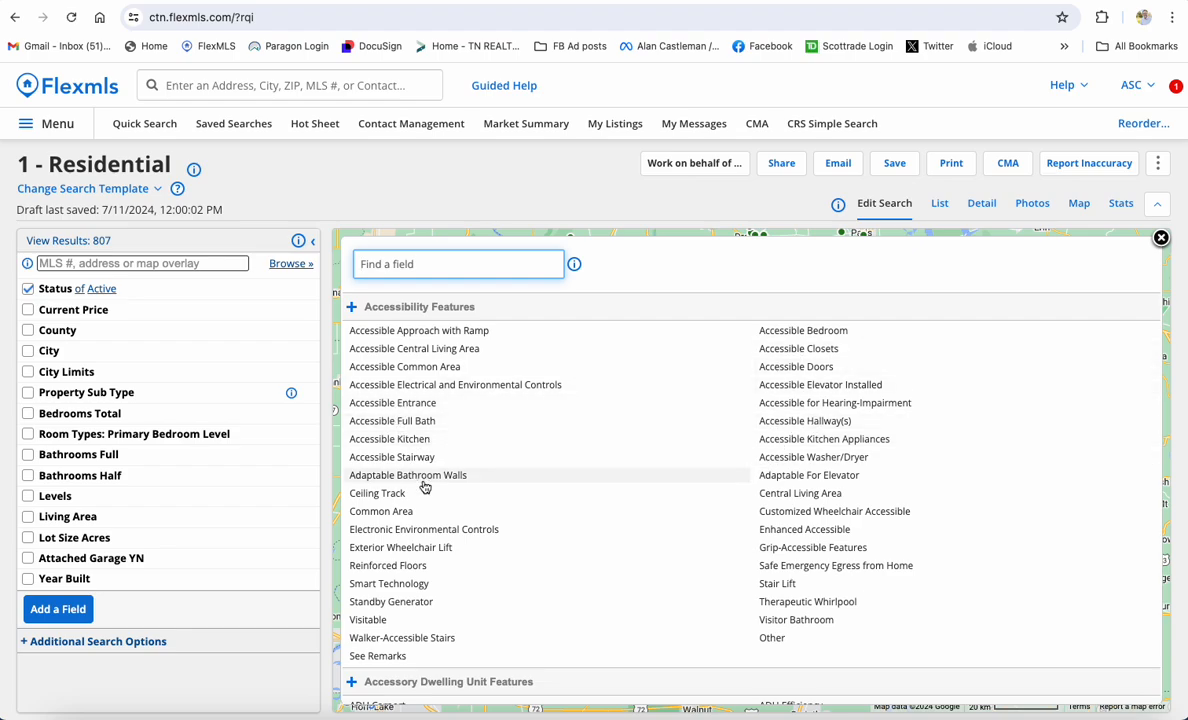
scroll(392, 490, down, 1)
scroll(407, 468, up, 1)
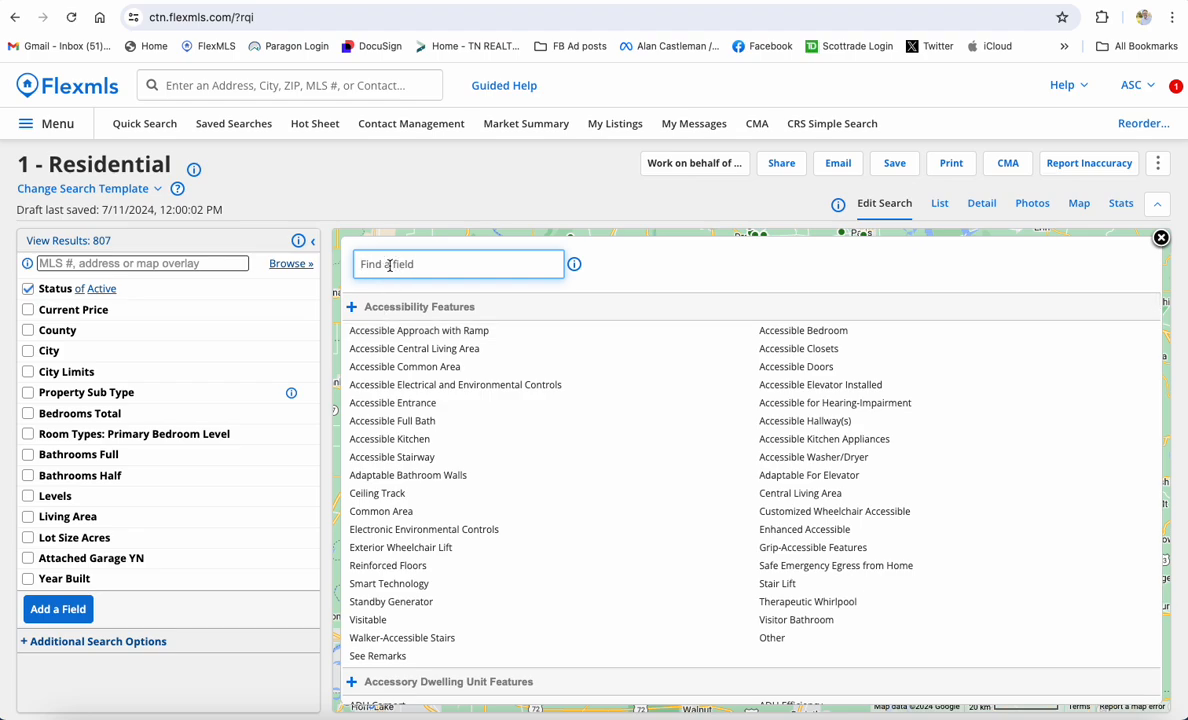
text(new)
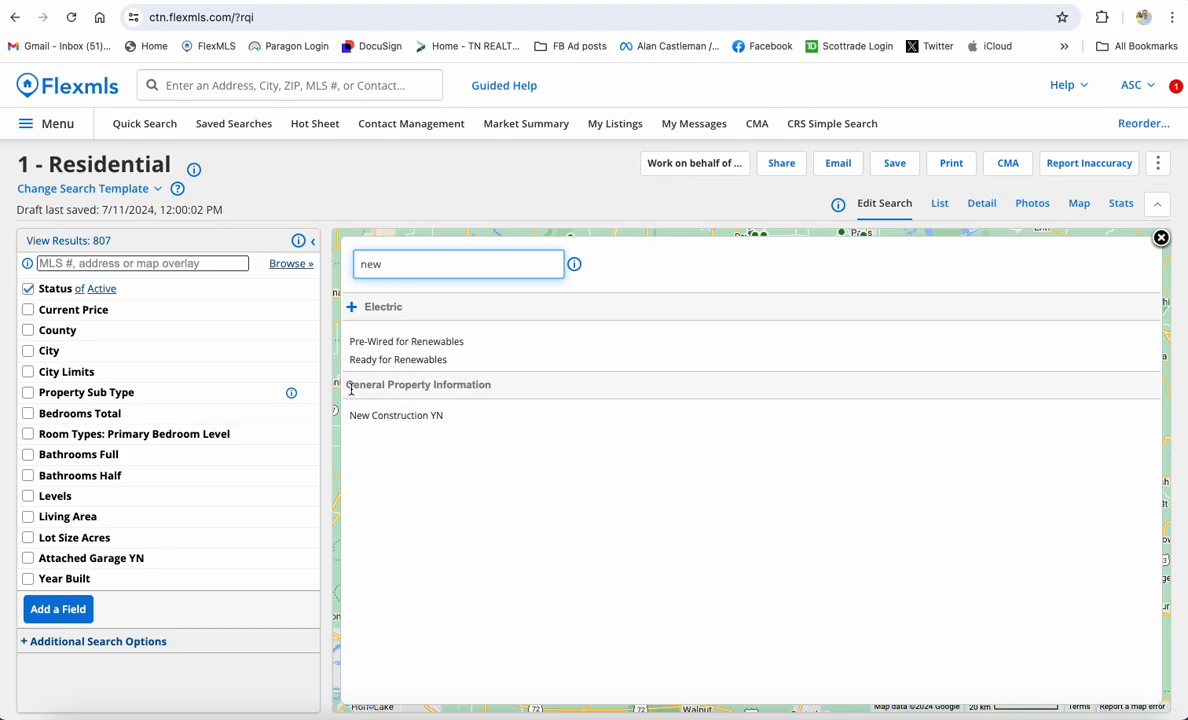
click(405, 416)
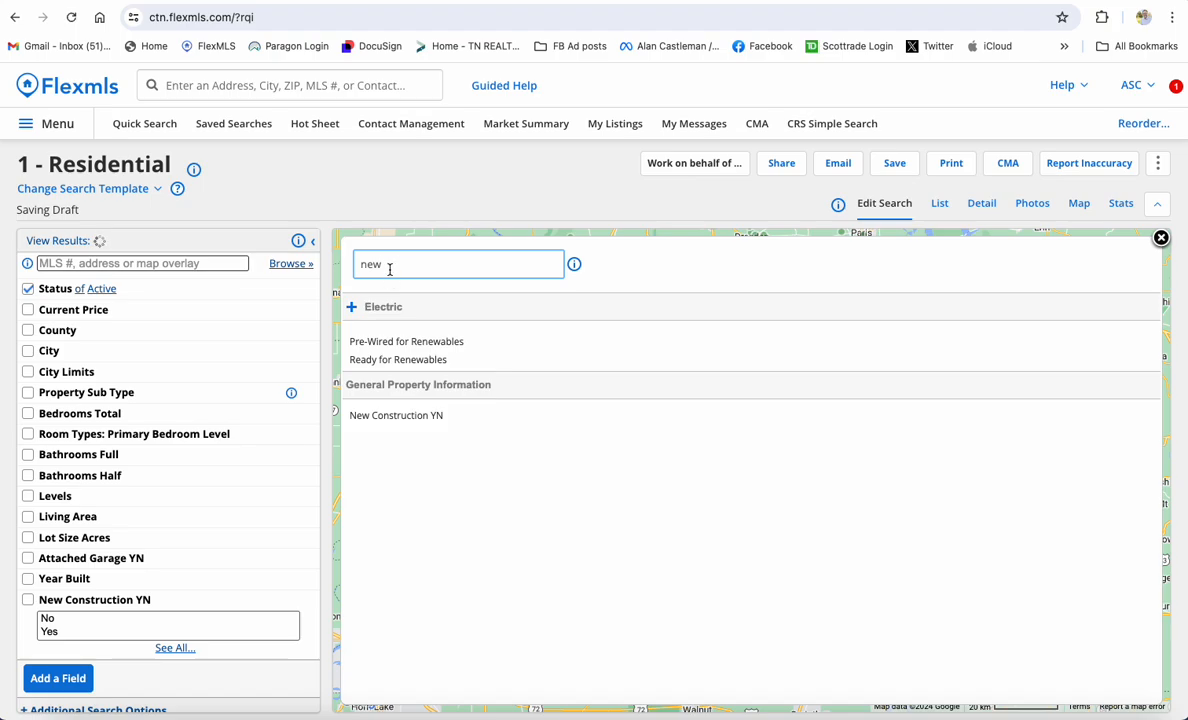
key(BackSpace)
key(BackSpace)
key(BackSpace)
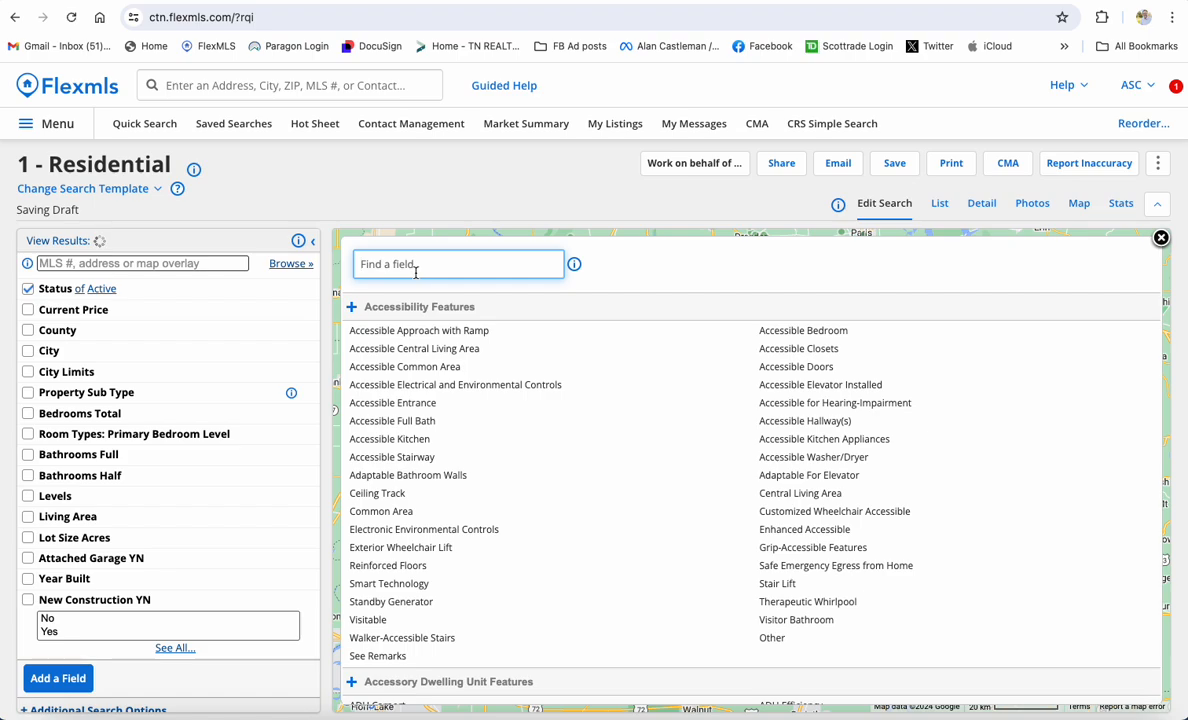
Search the field finder for 'subd' and add the Subdivision Name filter
text(neig)
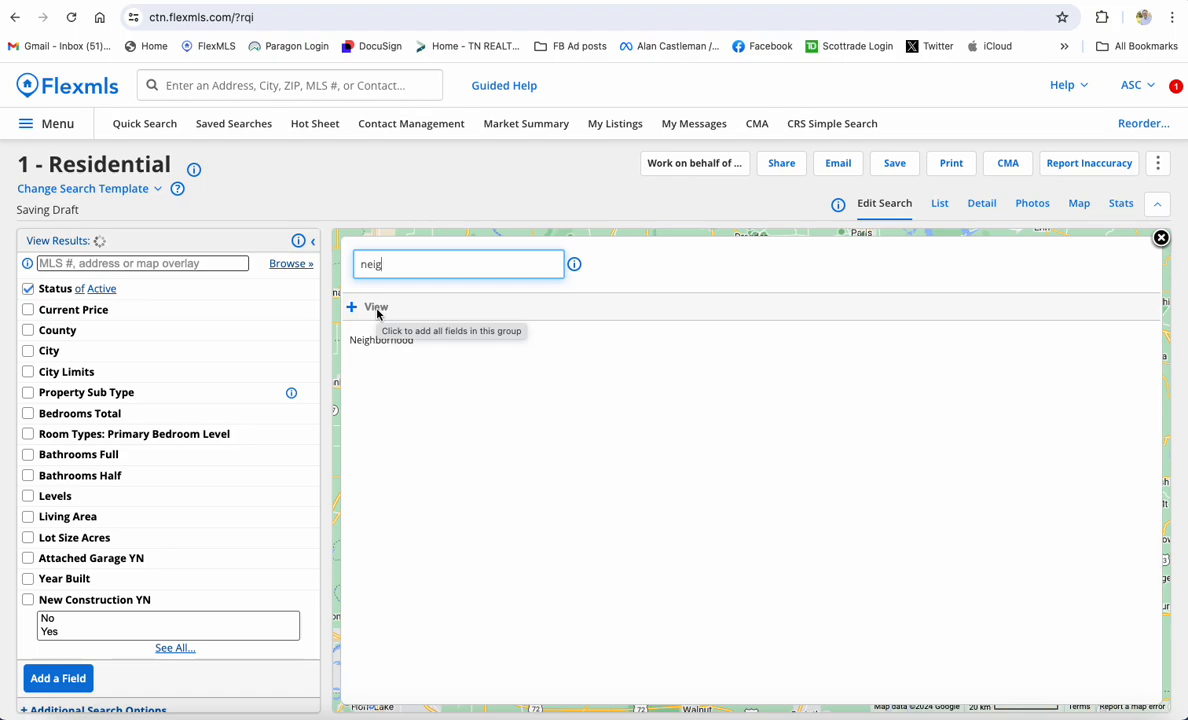
key(BackSpace)
key(BackSpace)
key(BackSpace)
key(BackSpace)
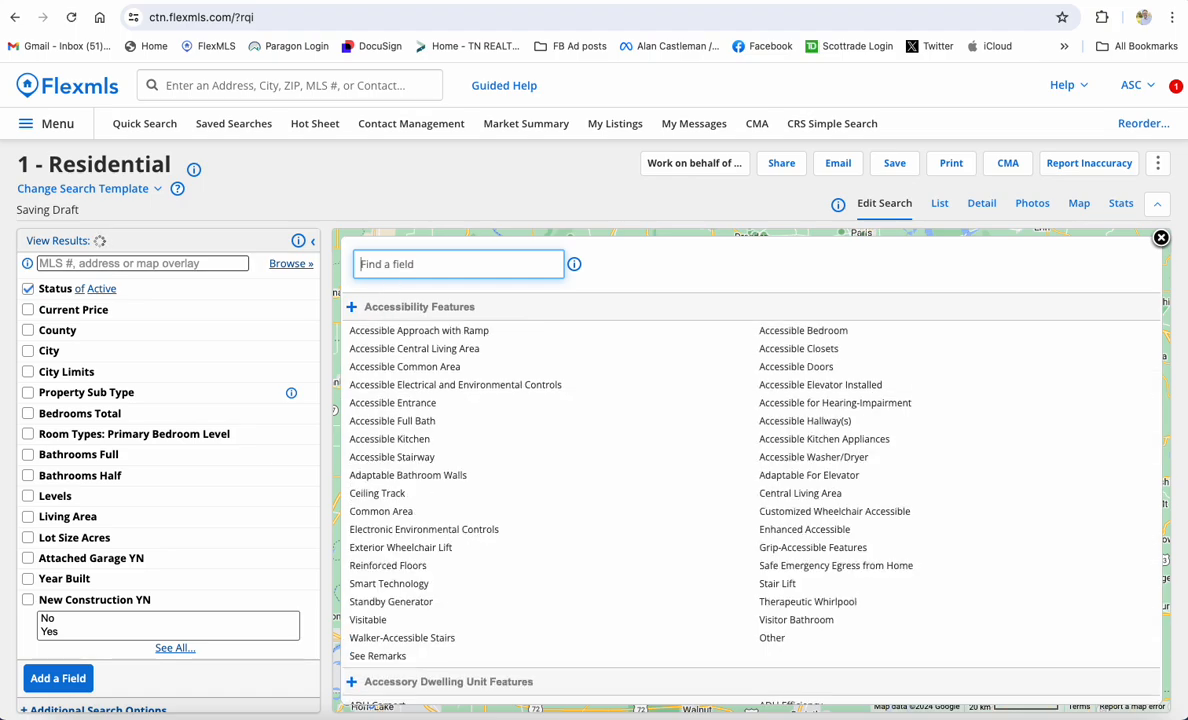
text(subd)
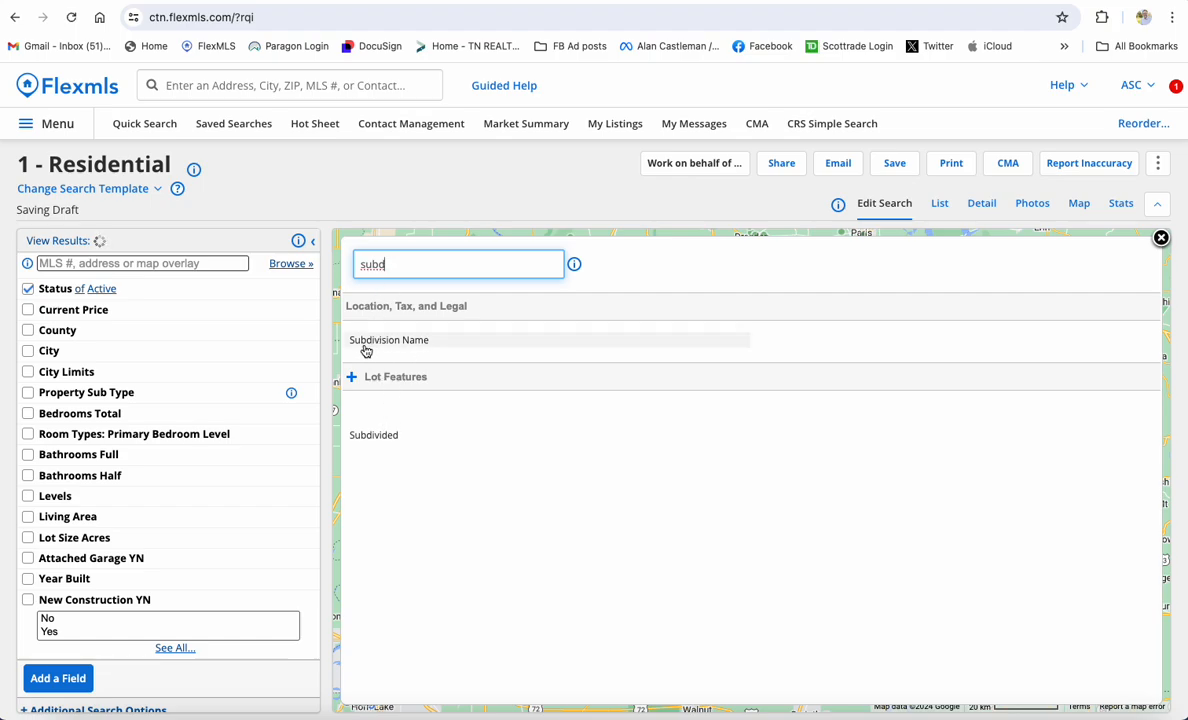
click(367, 343)
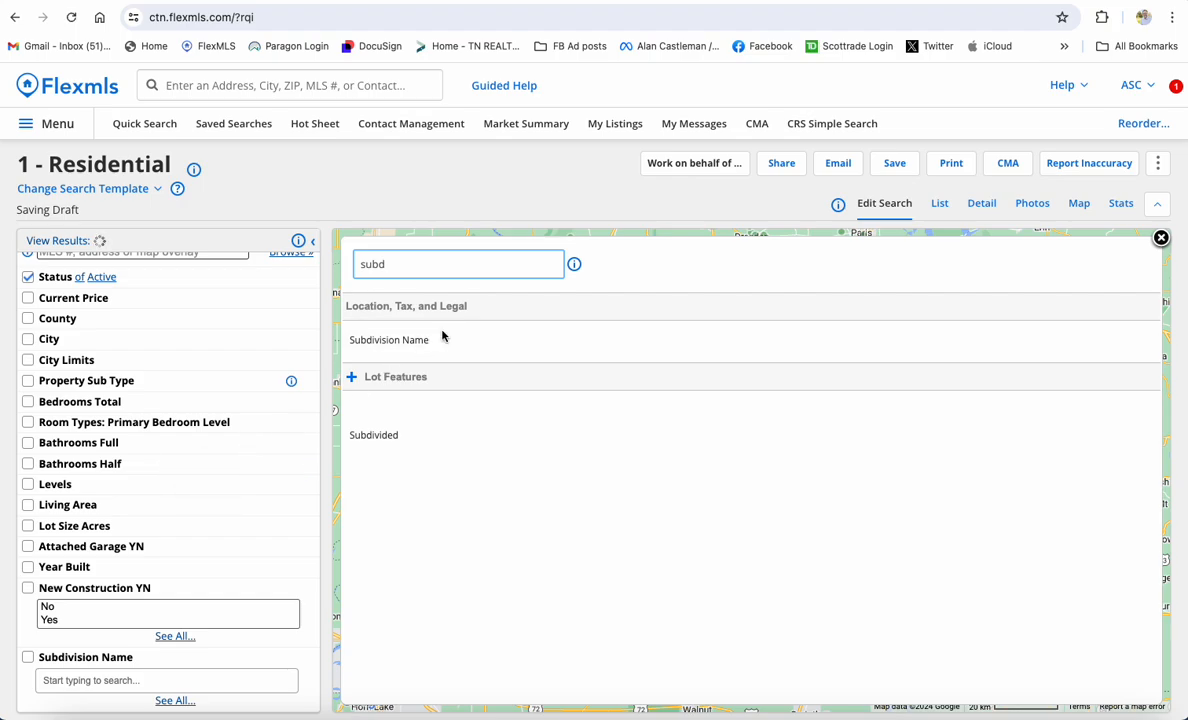
double_click(396, 265)
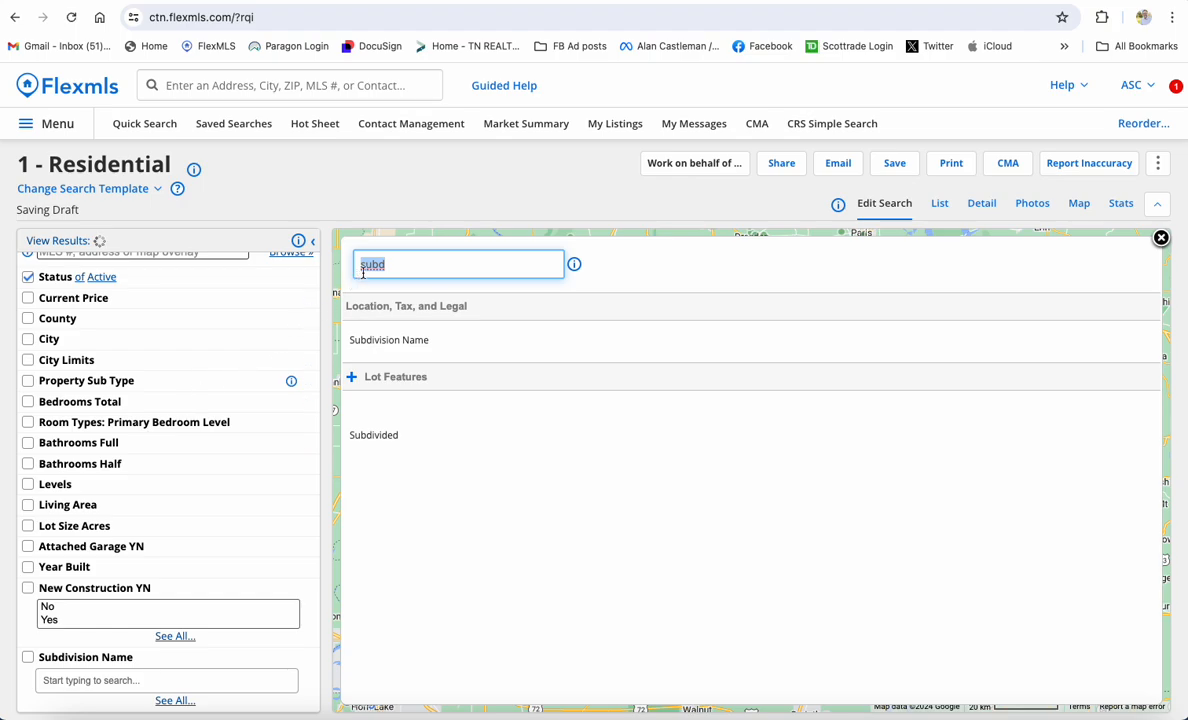
Search the field finder for 'agent', then 'member' to locate Listing/Selling Member
key(BackSpace)
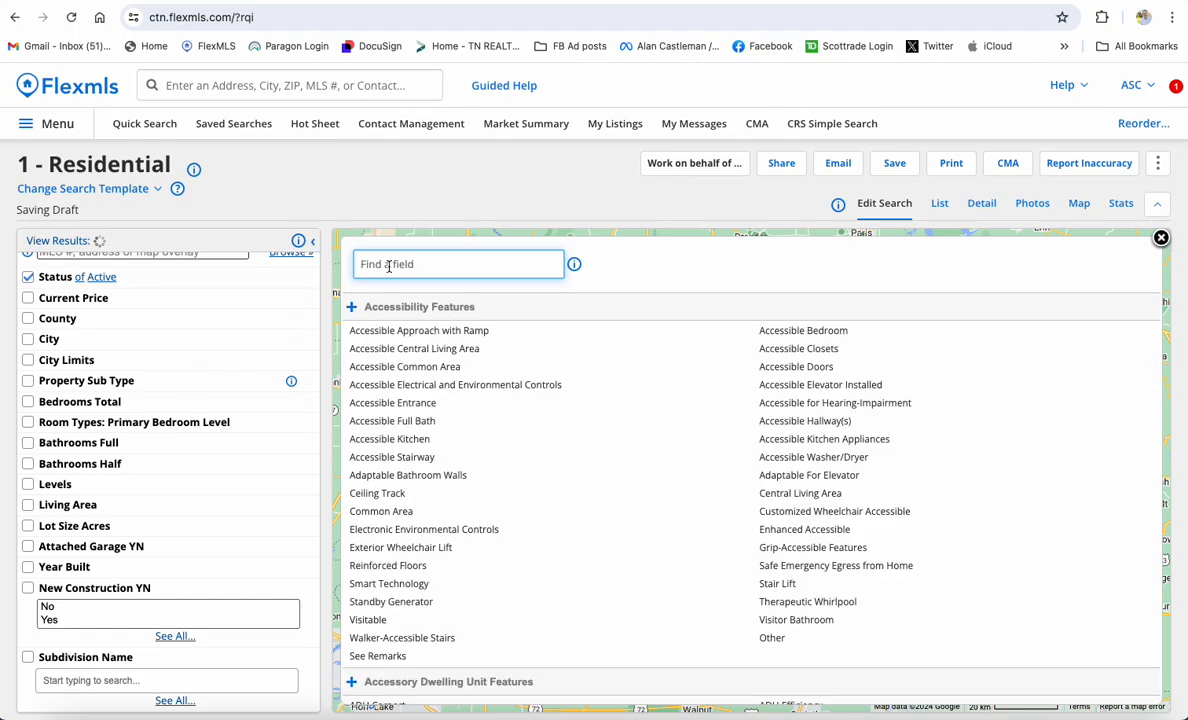
text(agent)
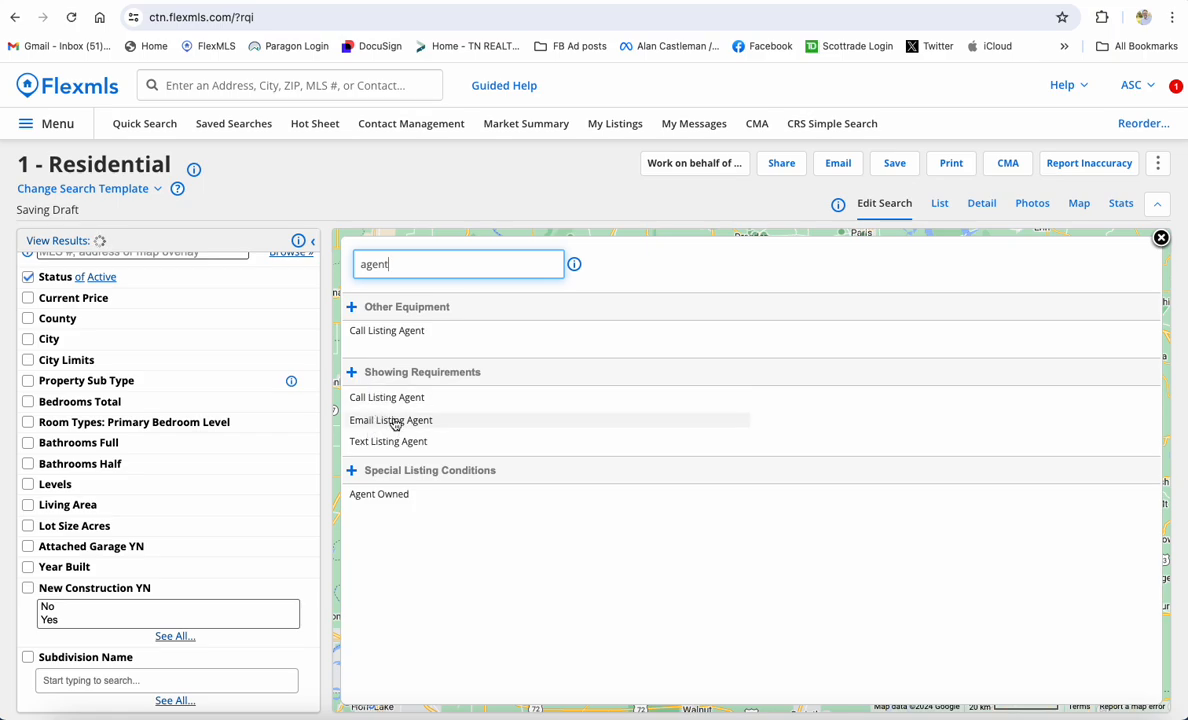
key(BackSpace)
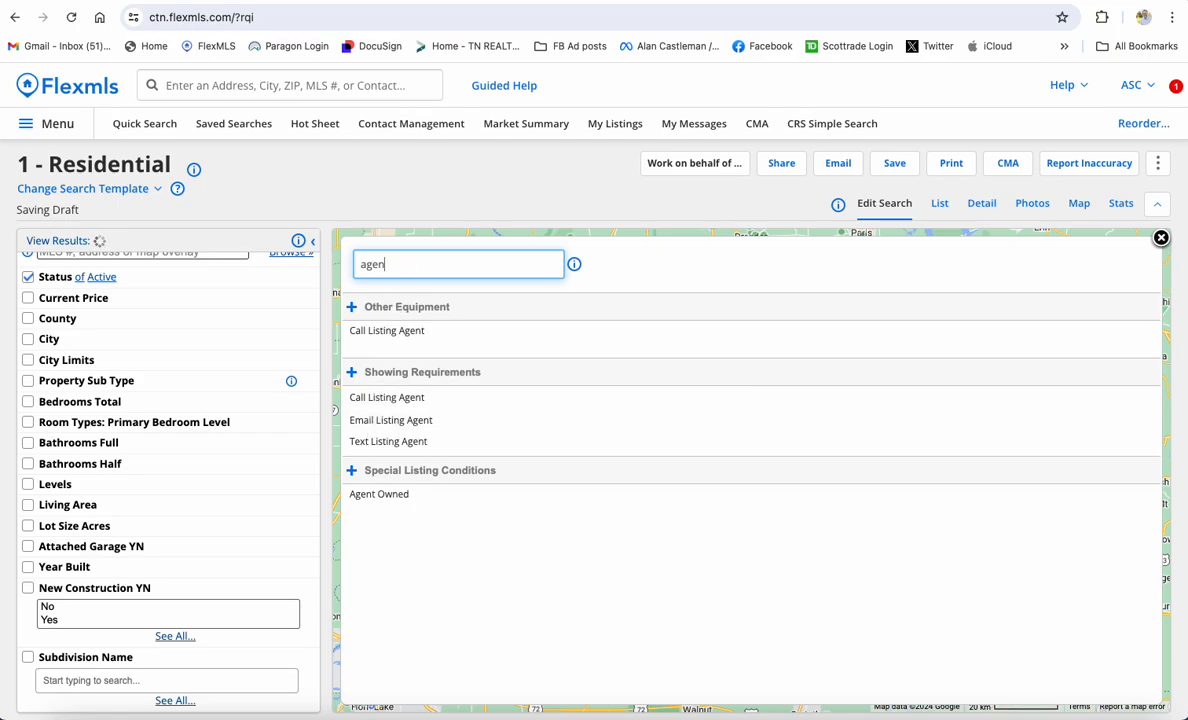
key(BackSpace)
key(BackSpace)
key(BackSpace)
key(BackSpace)
text(me)
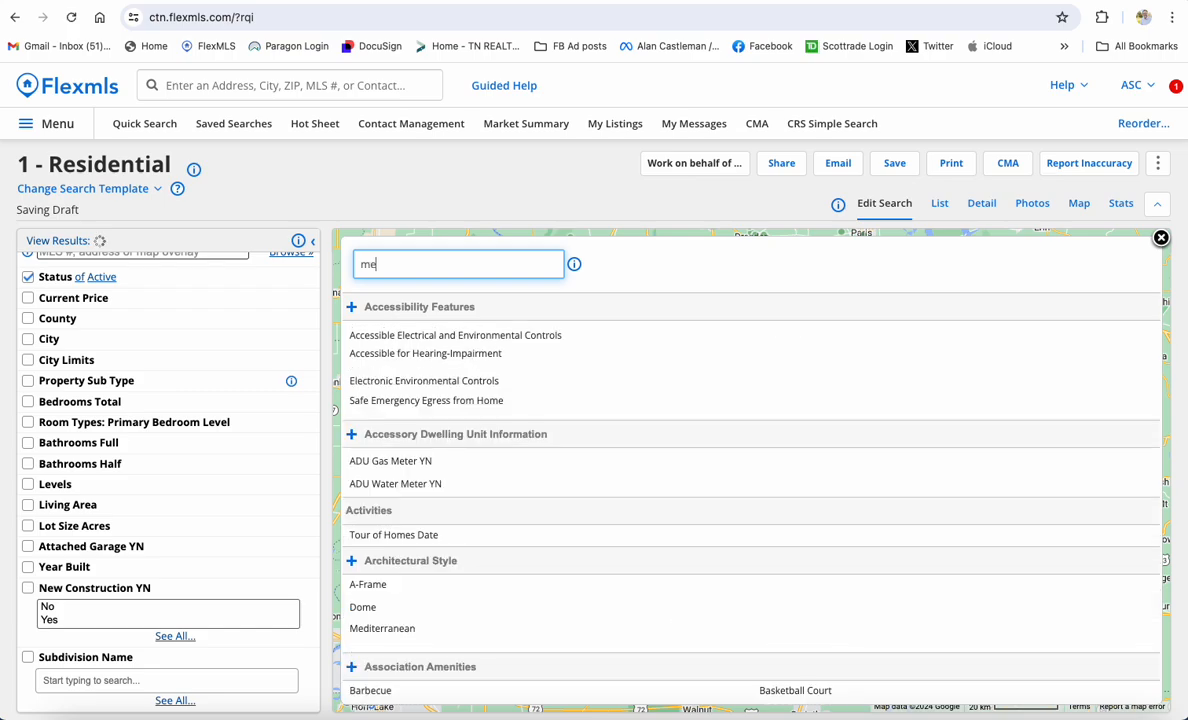
text(mber)
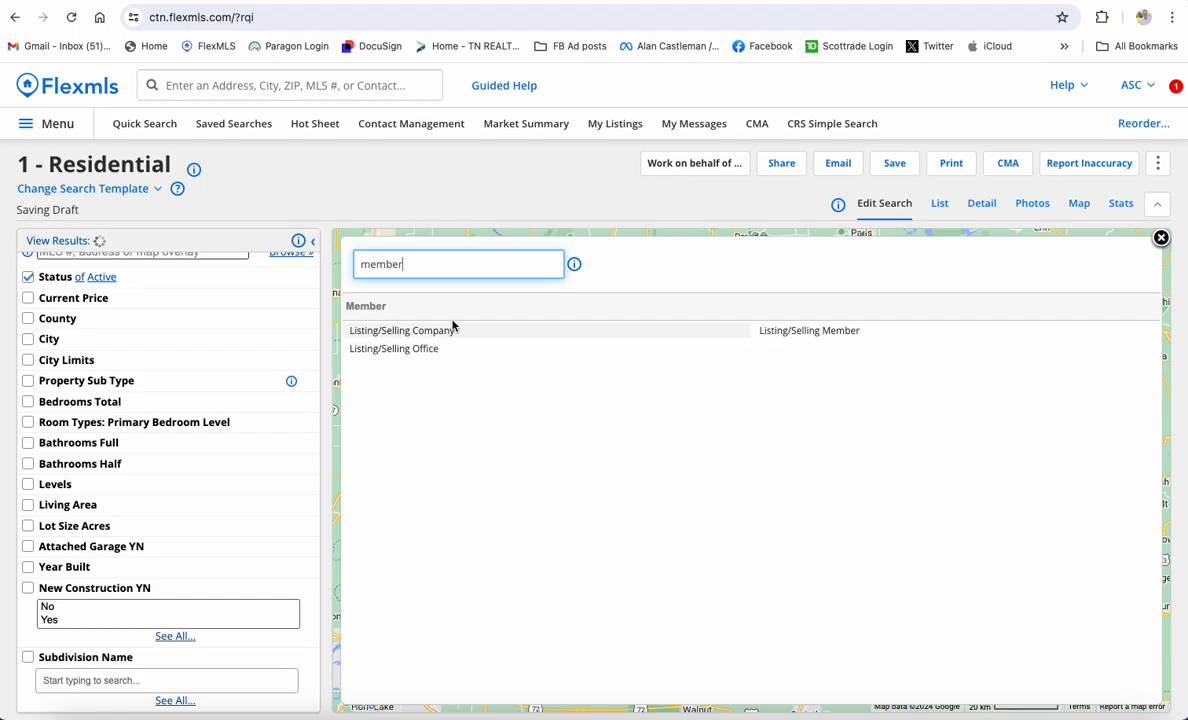
Add Listing/Selling Member and Listing/Selling Company filters to the residential search
click(855, 333)
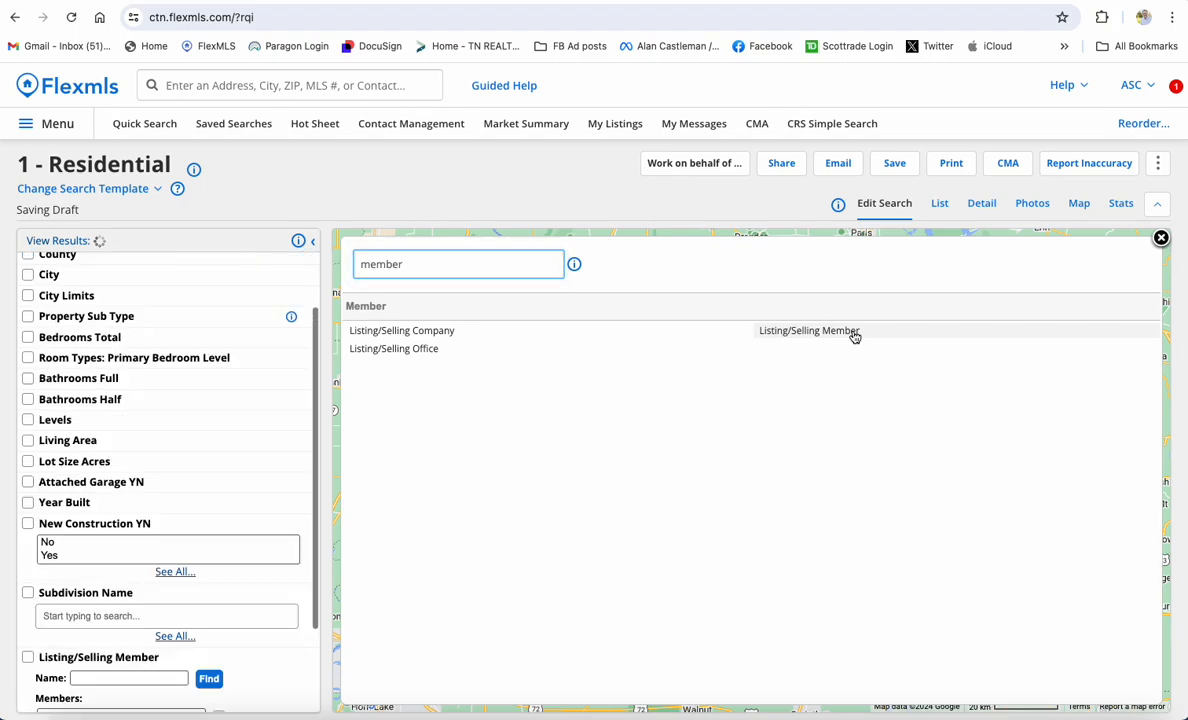
scroll(106, 565, down, 4)
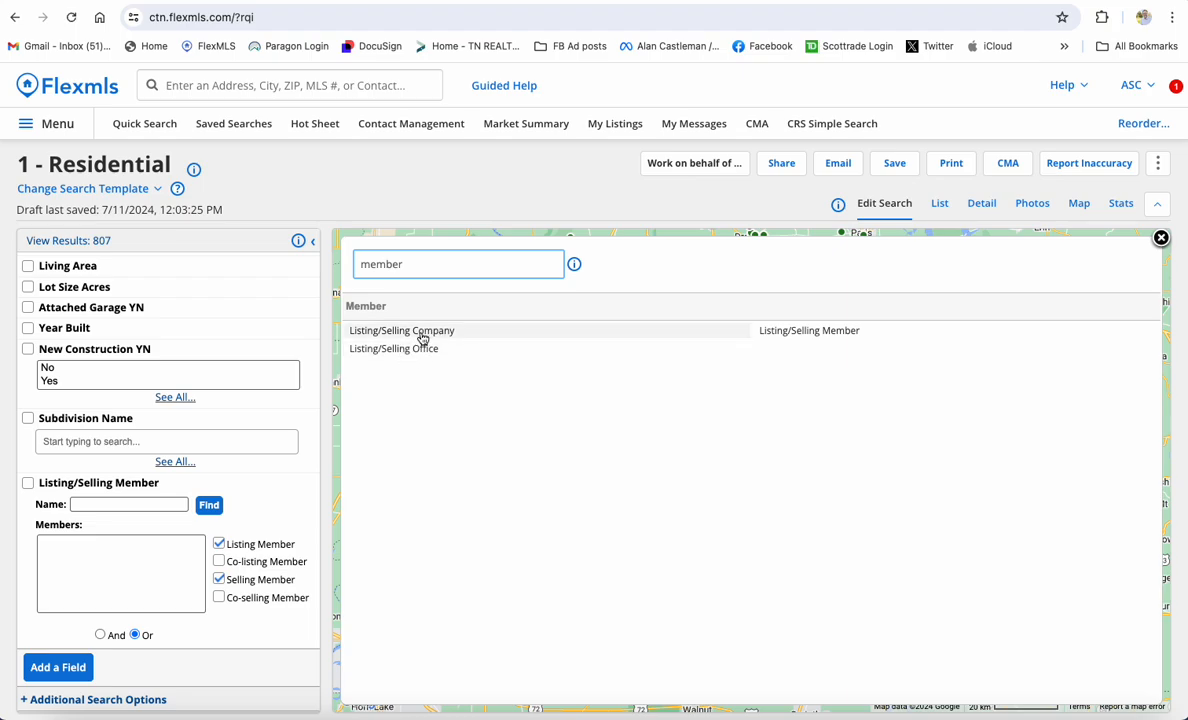
click(422, 331)
scroll(110, 520, down, 3)
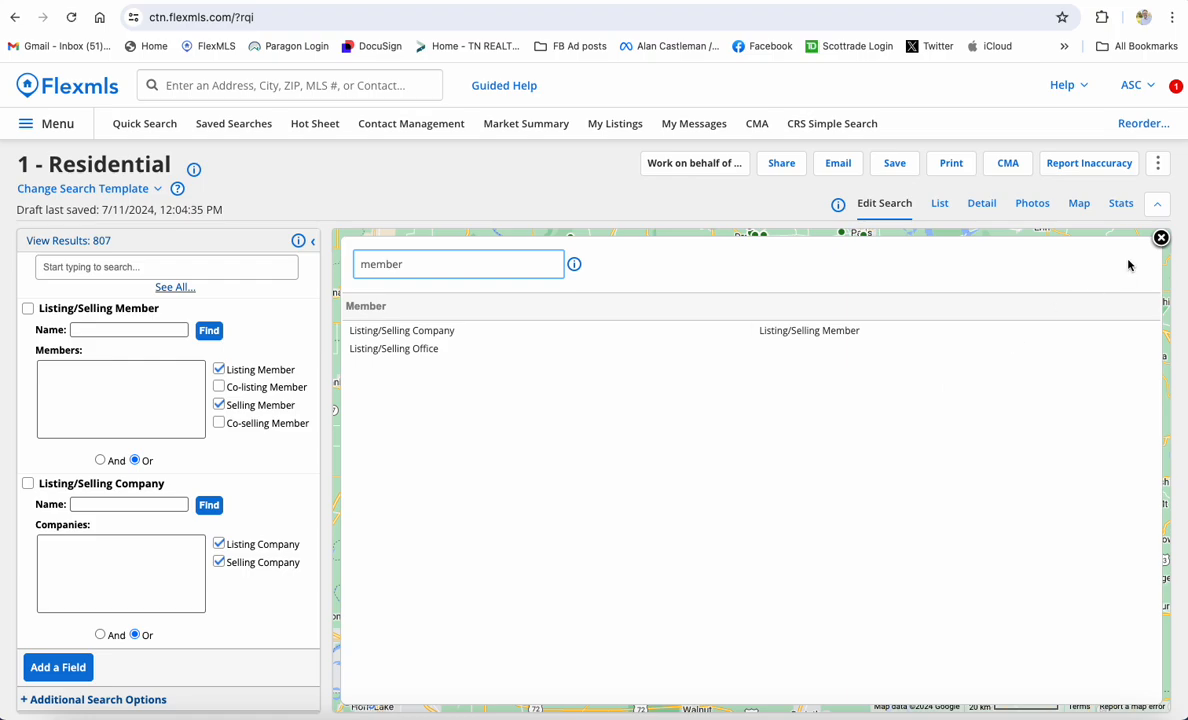
Close the field finder and review the four new filters in the criteria panel
click(1161, 238)
scroll(136, 616, up, 1)
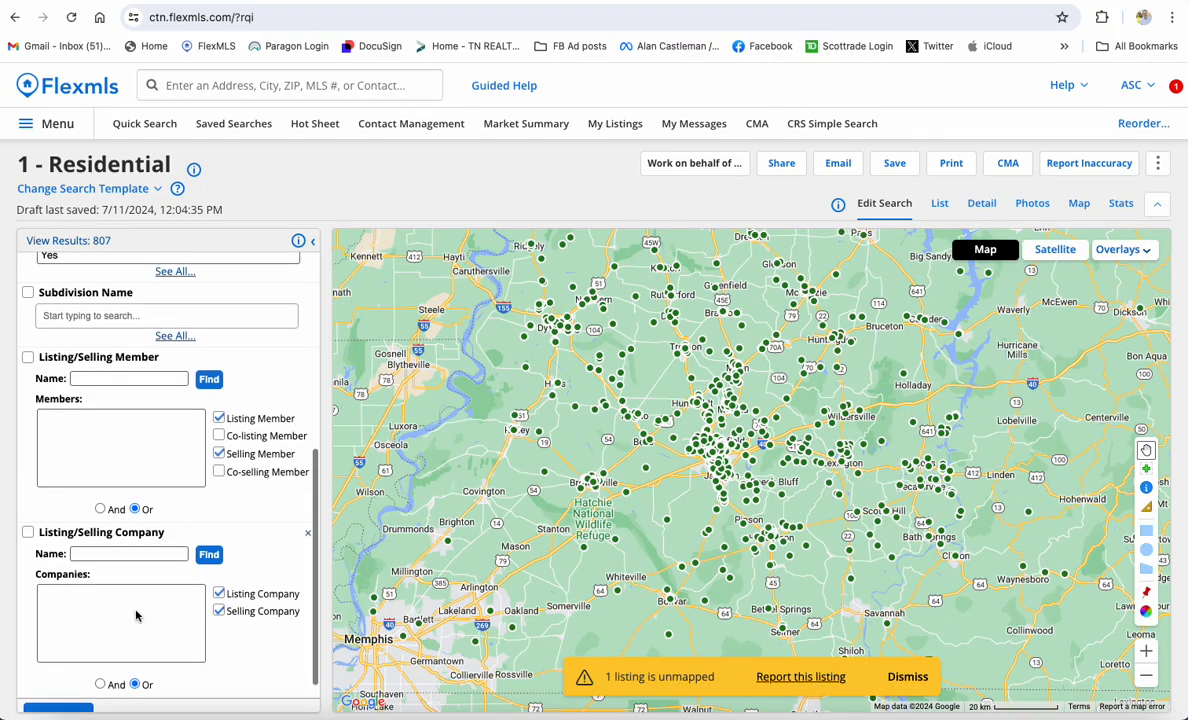
scroll(136, 616, up, 8)
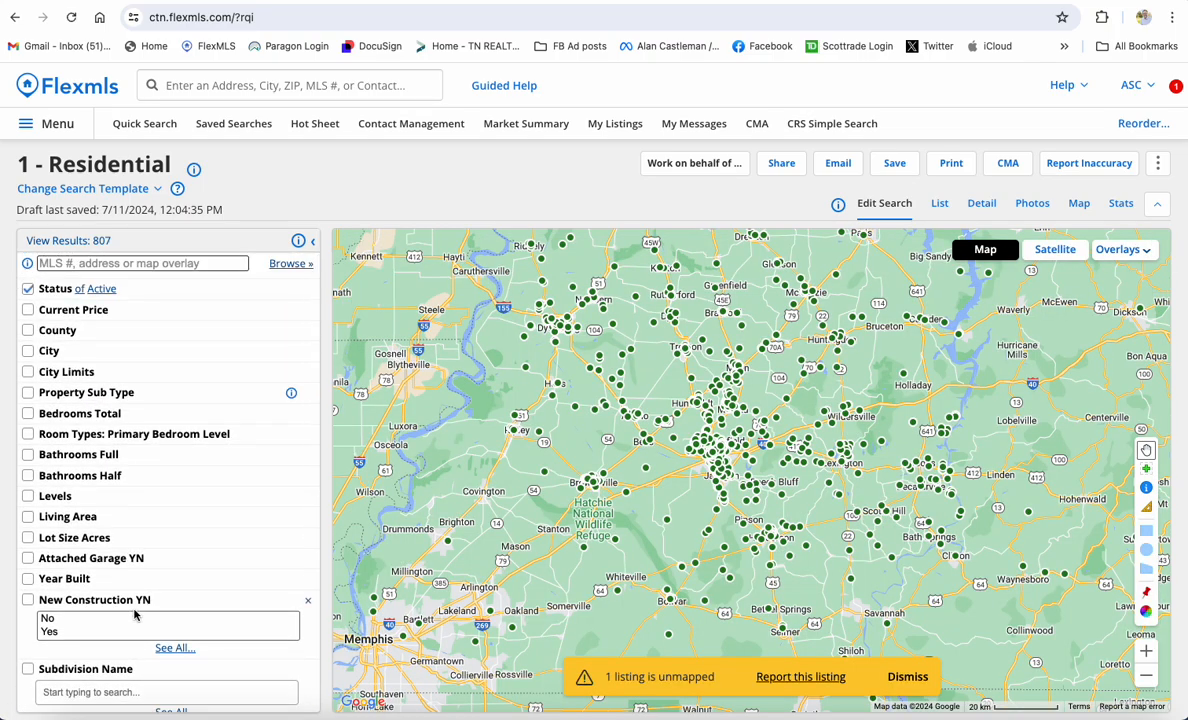
scroll(136, 614, down, 8)
scroll(133, 614, up, 8)
scroll(125, 536, down, 5)
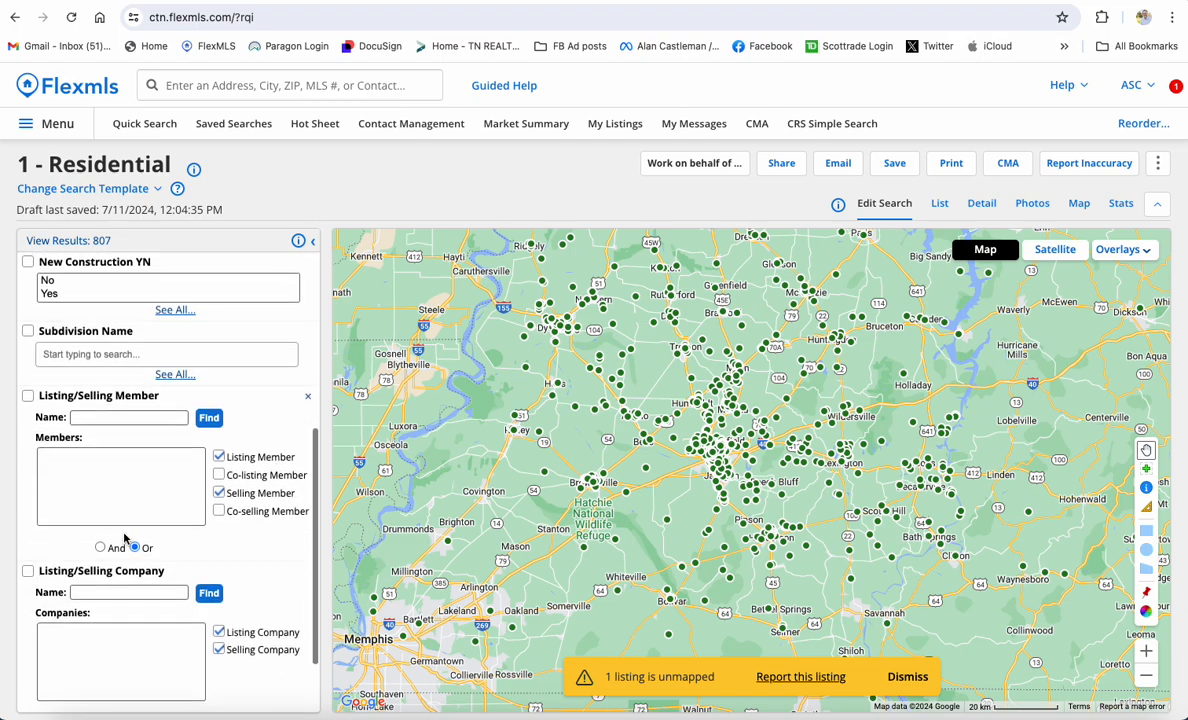
scroll(125, 536, up, 5)
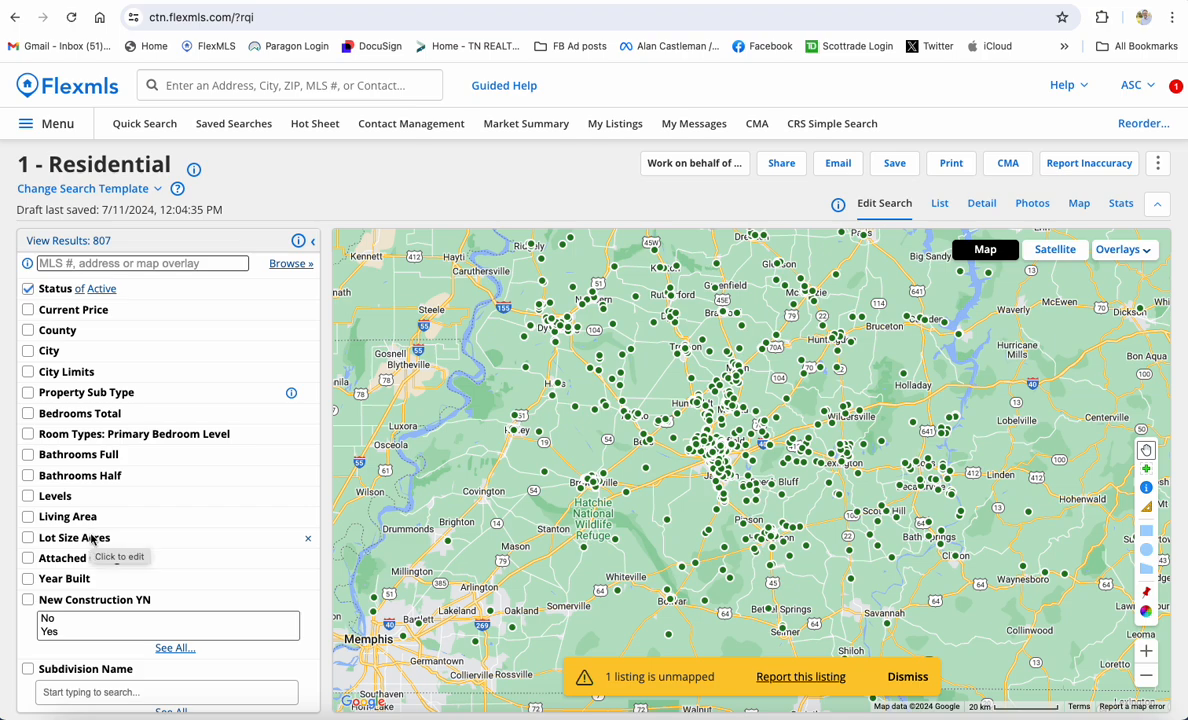
scroll(104, 405, down, 1)
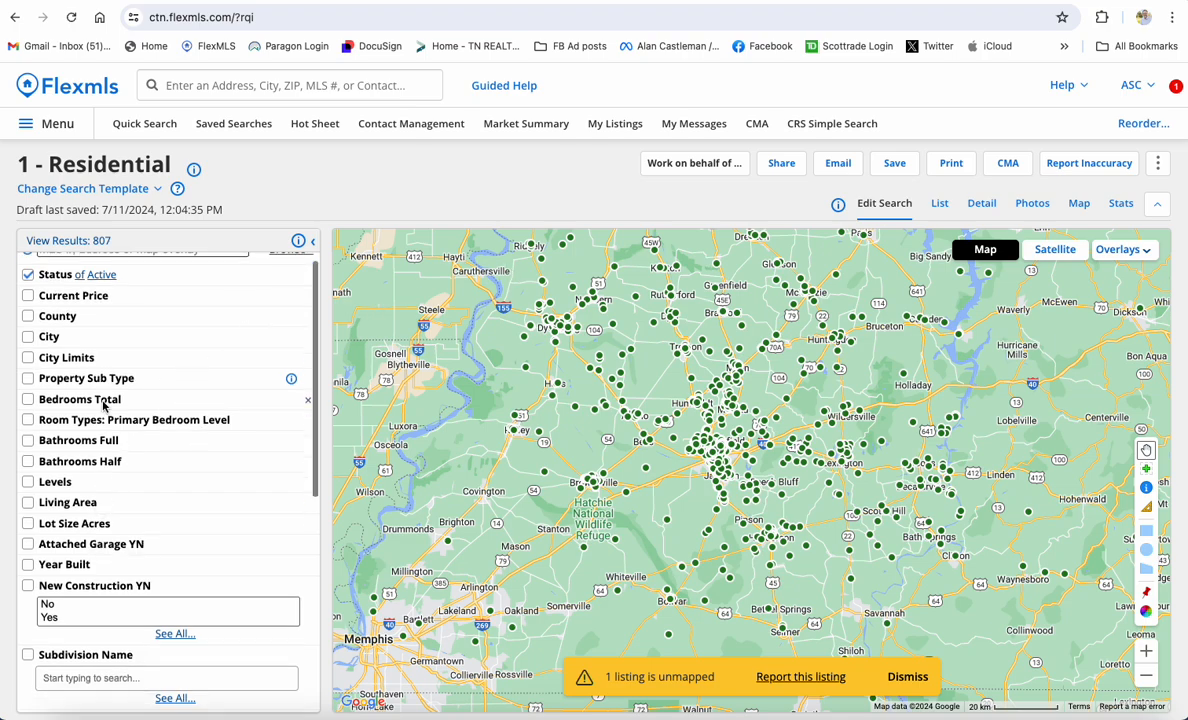
scroll(104, 405, down, 3)
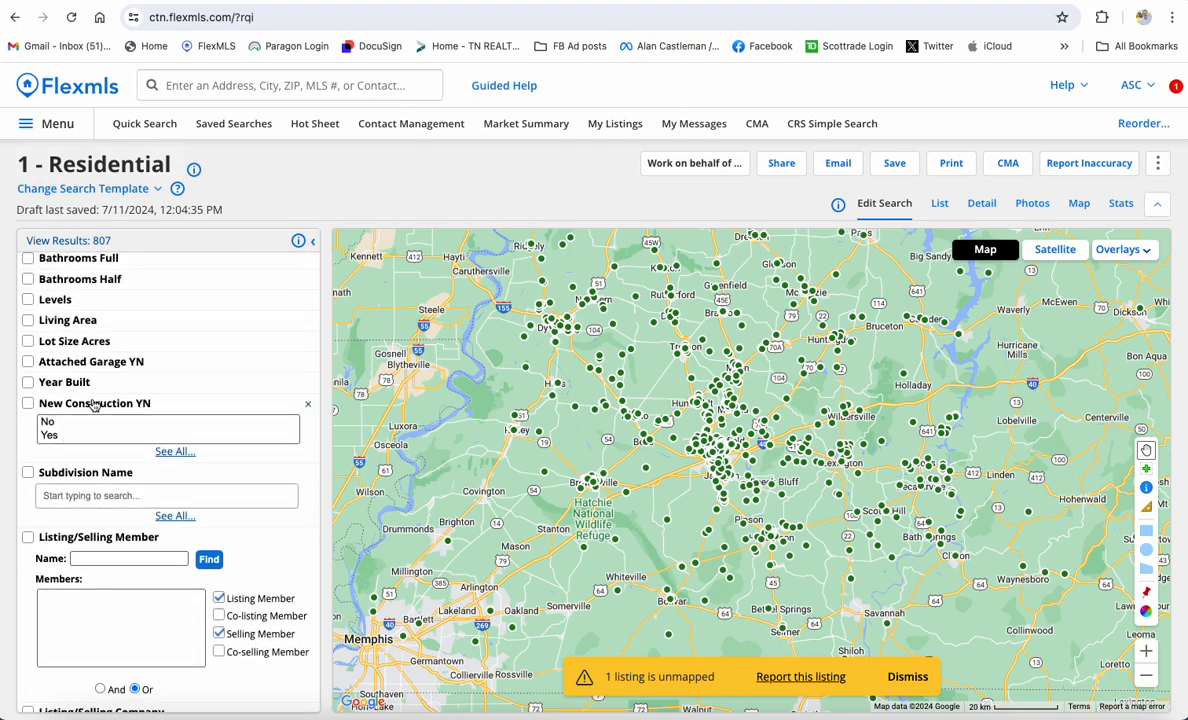
scroll(93, 403, up, 2)
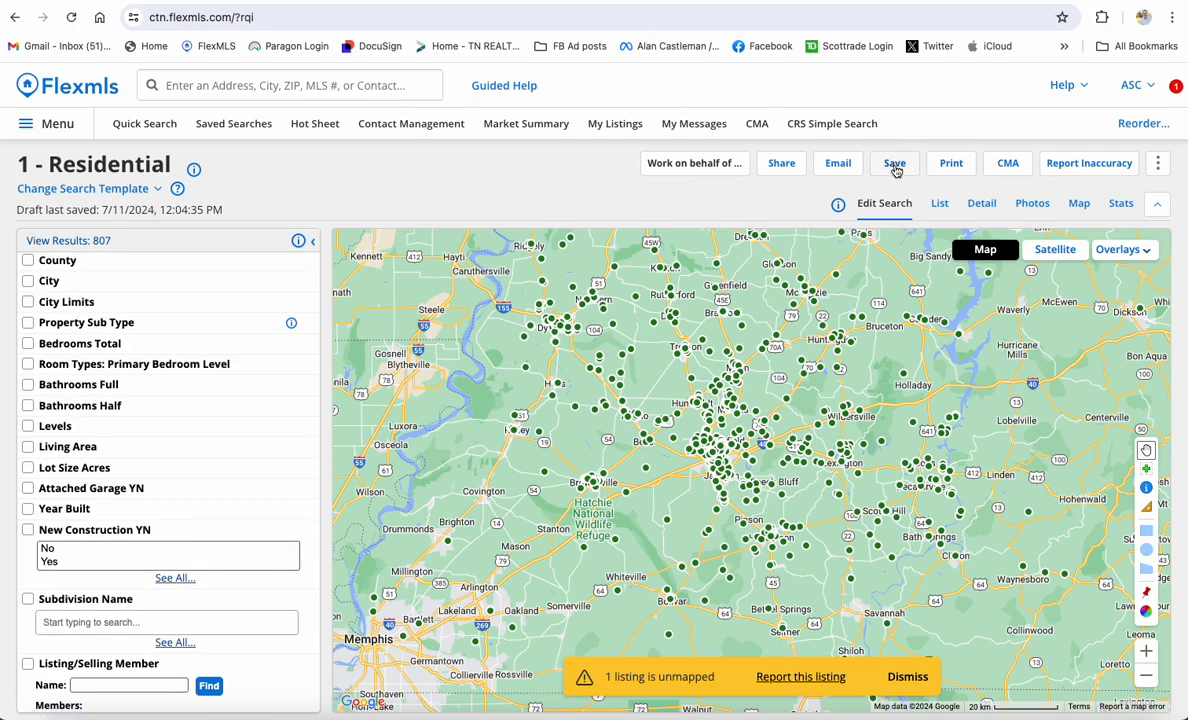
Open the Save menu to reveal Save Search and Save Quick Search Template options
click(895, 166)
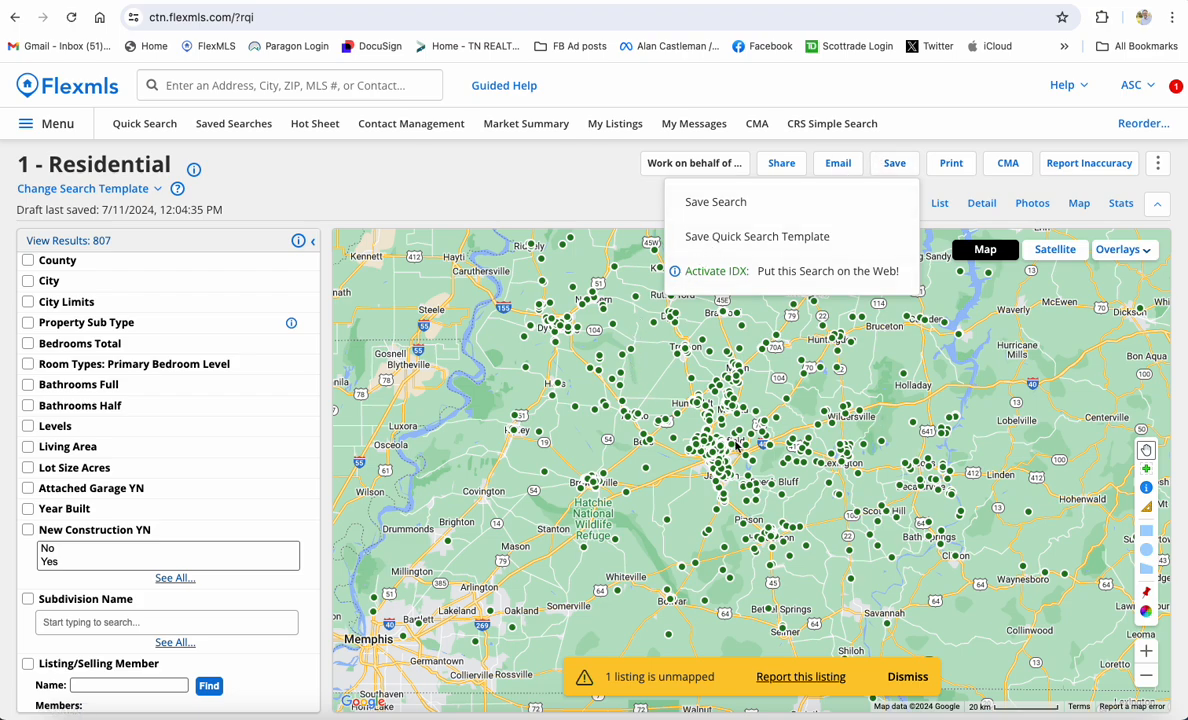
scroll(150, 400, up, 2)
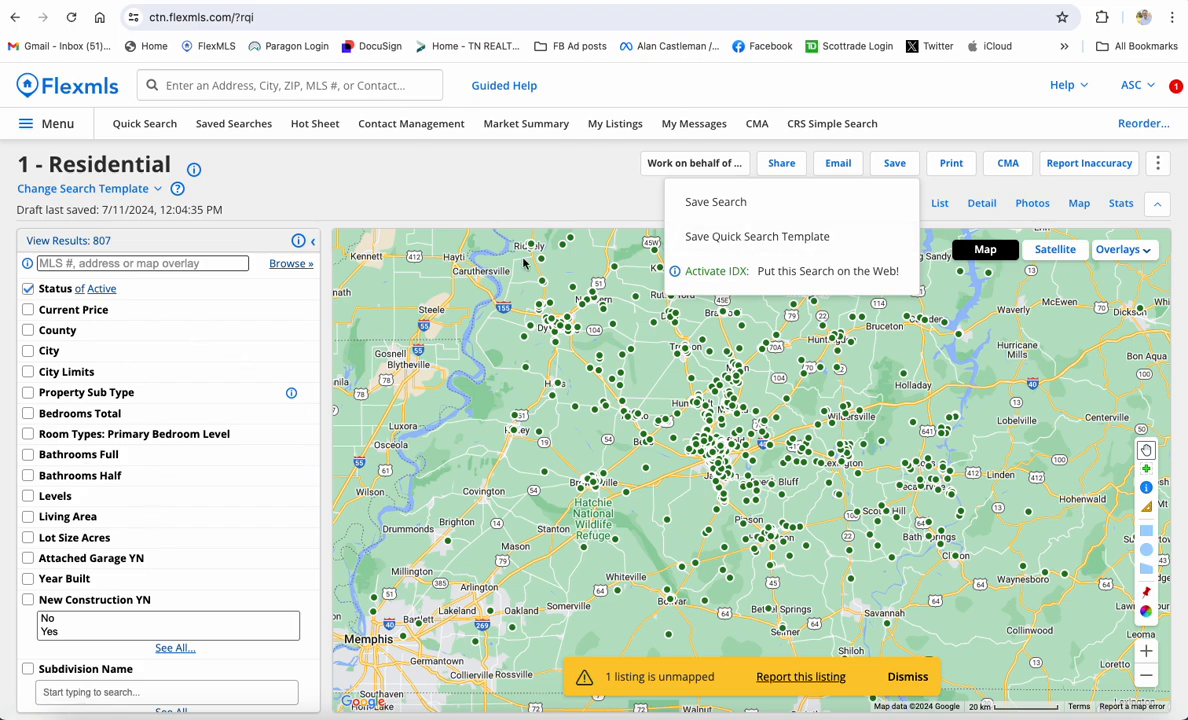
Save the search as a new quick search template named with the agent's name plus 'NEW Resi Search'
click(757, 237)
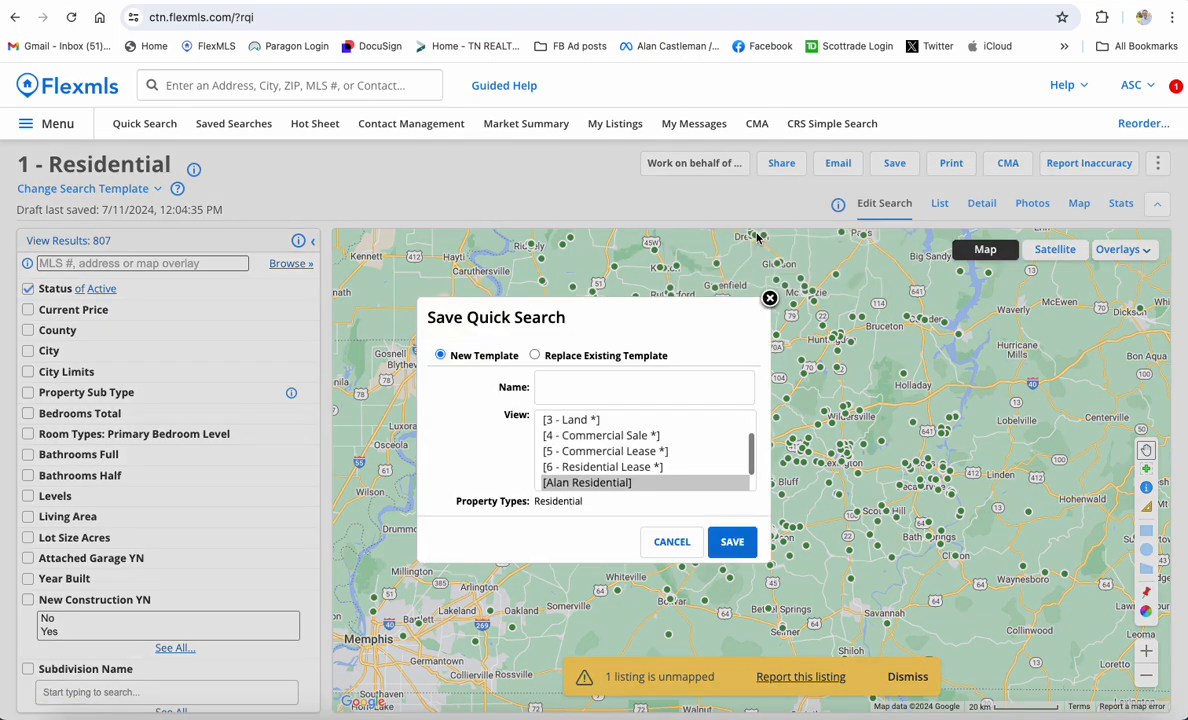
scroll(567, 478, down, 1)
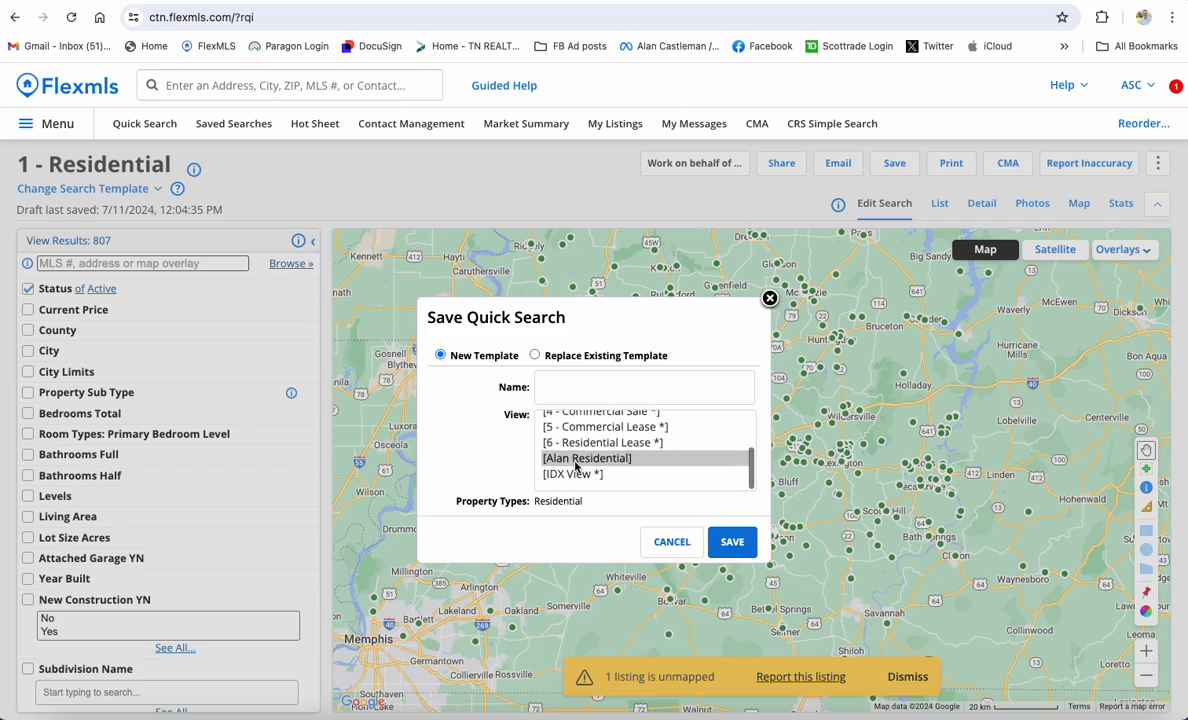
scroll(576, 463, up, 3)
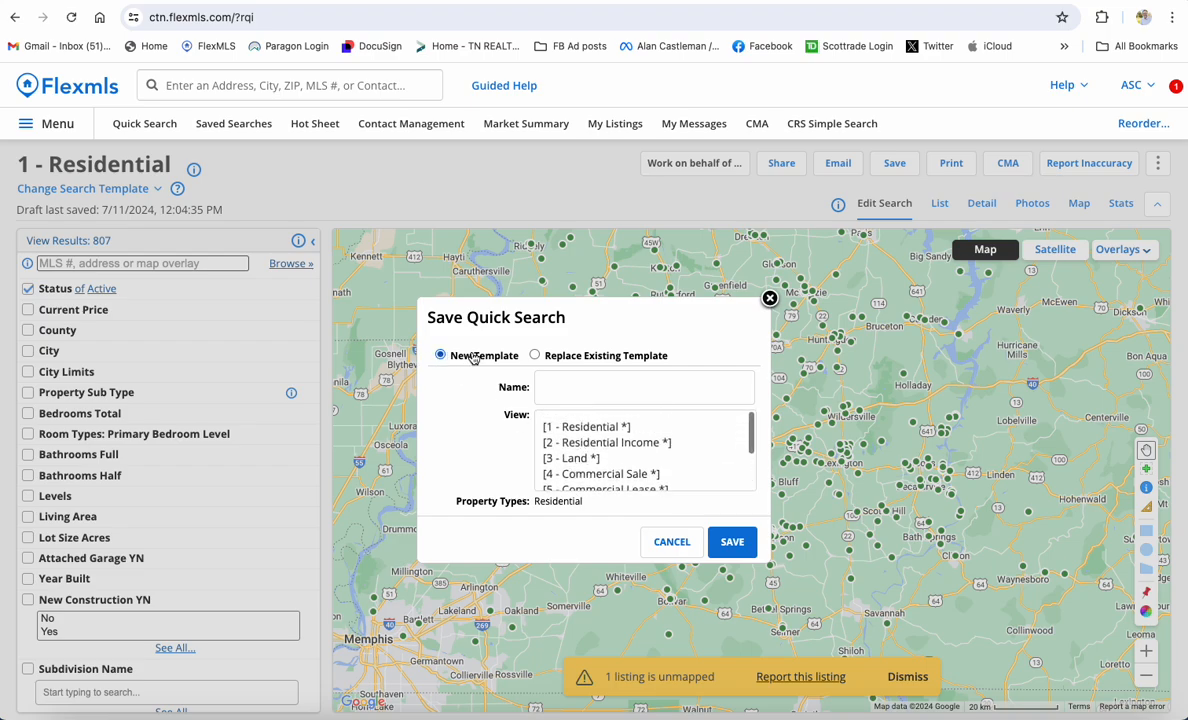
click(544, 383)
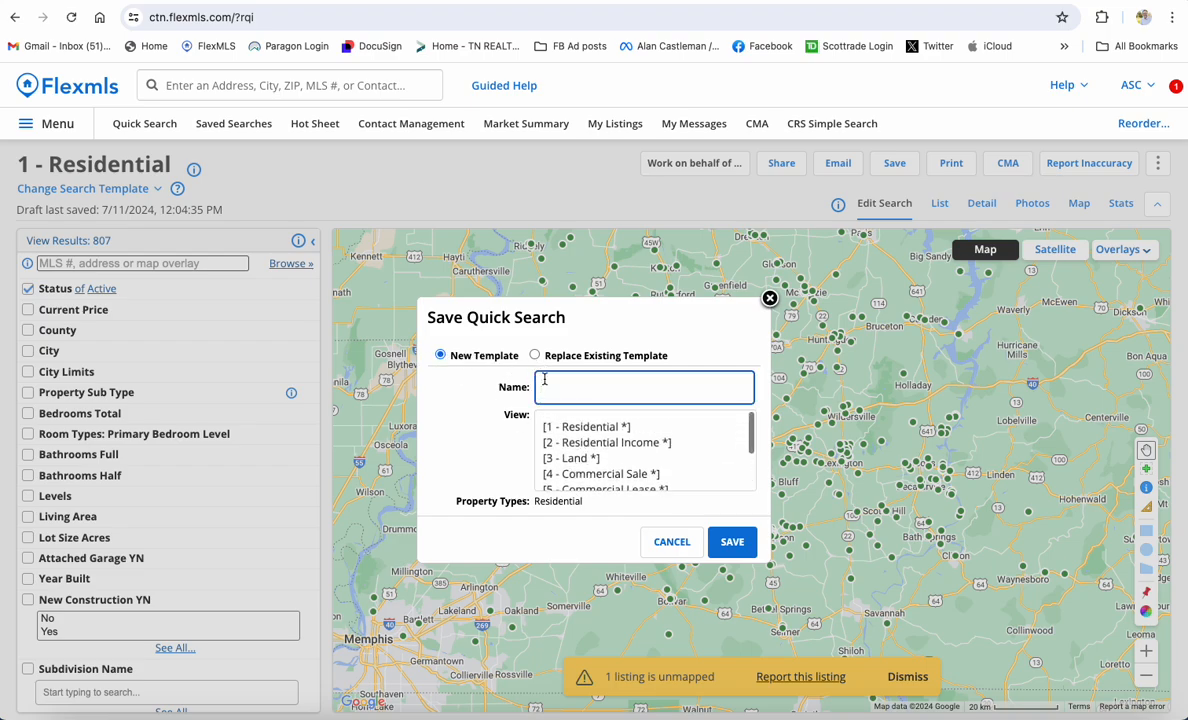
text(Alan NEW Resi Search)
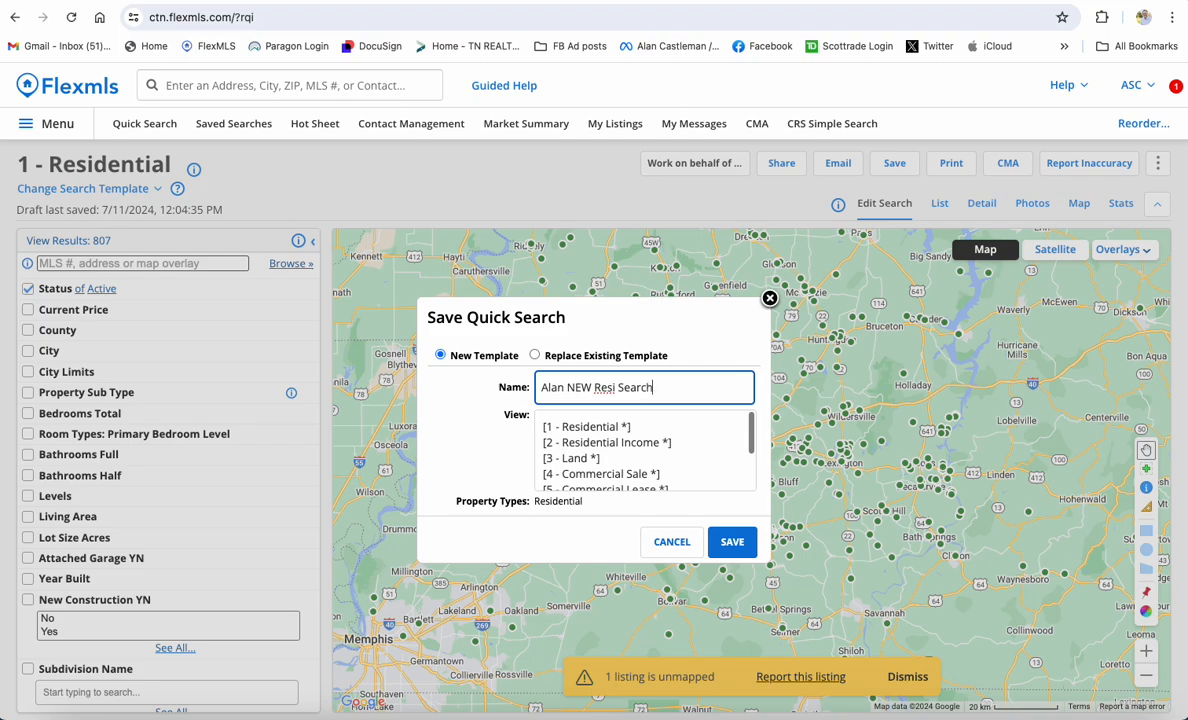
click(733, 541)
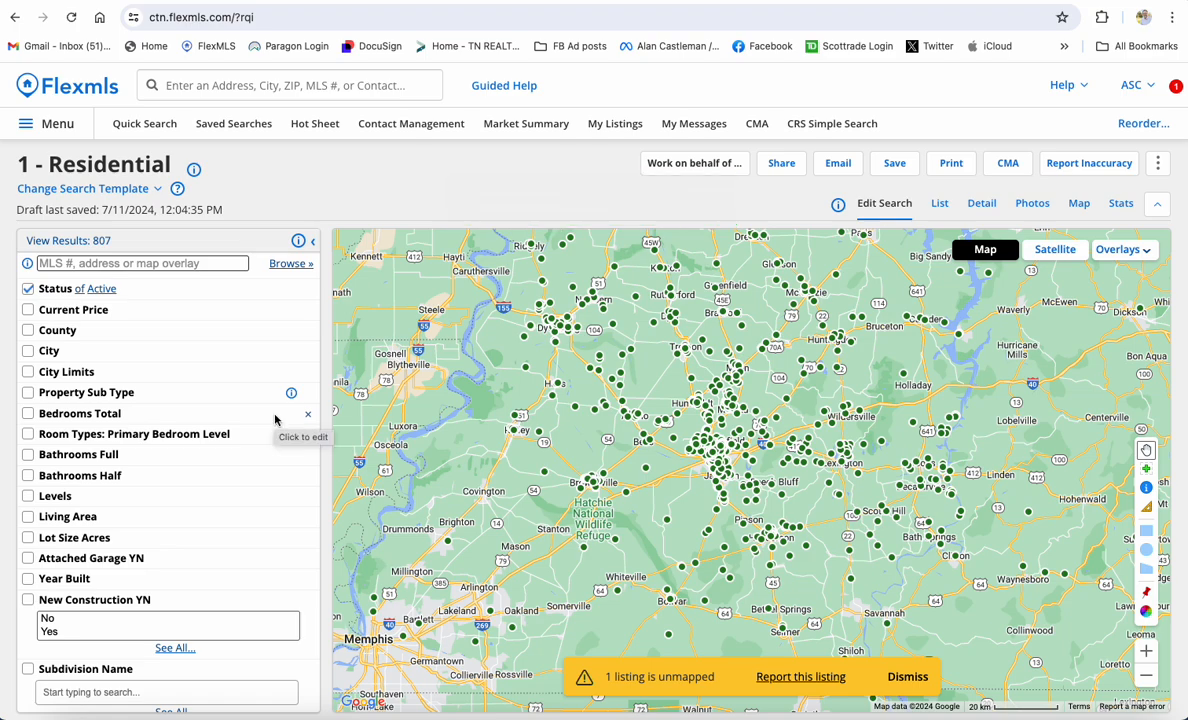
Switch the search to the 4 - Commercial Sale template
scroll(190, 487, down, 5)
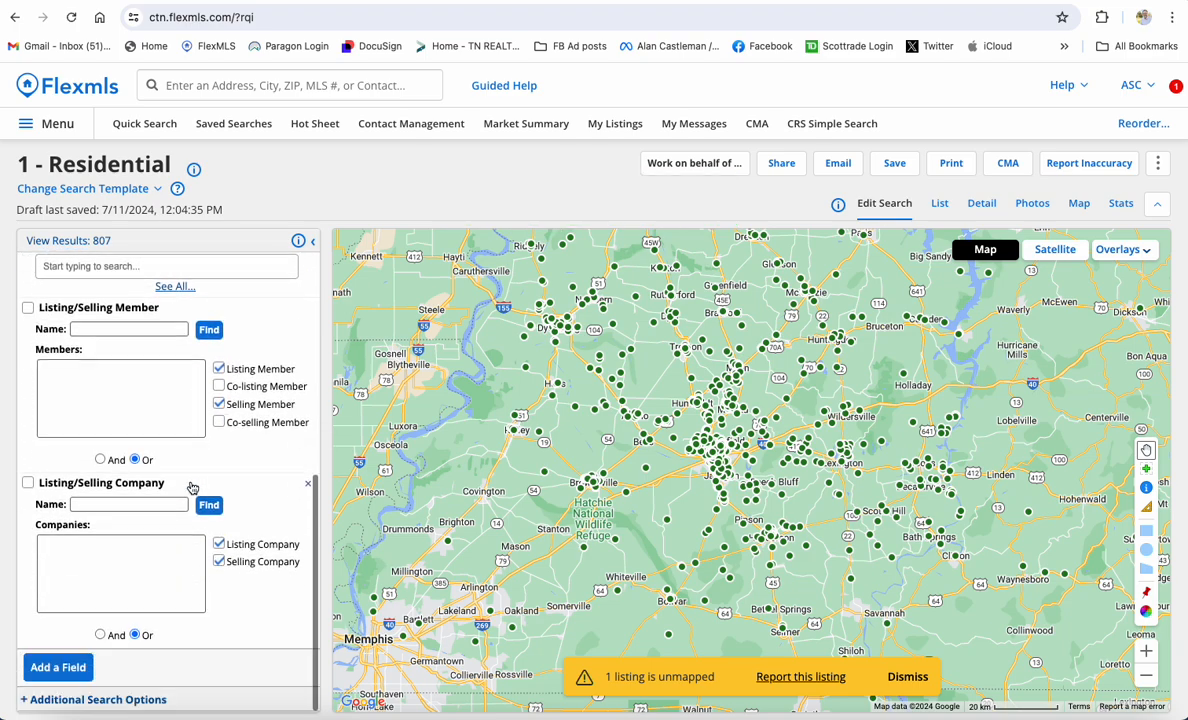
scroll(192, 487, up, 5)
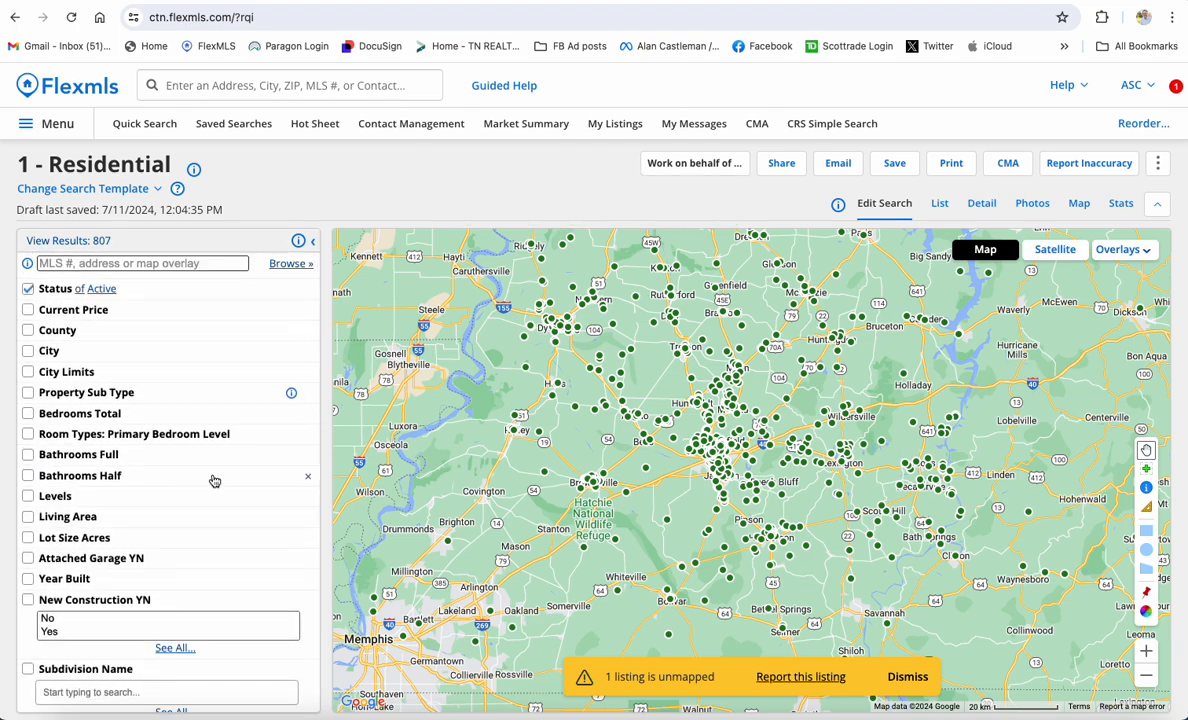
click(126, 189)
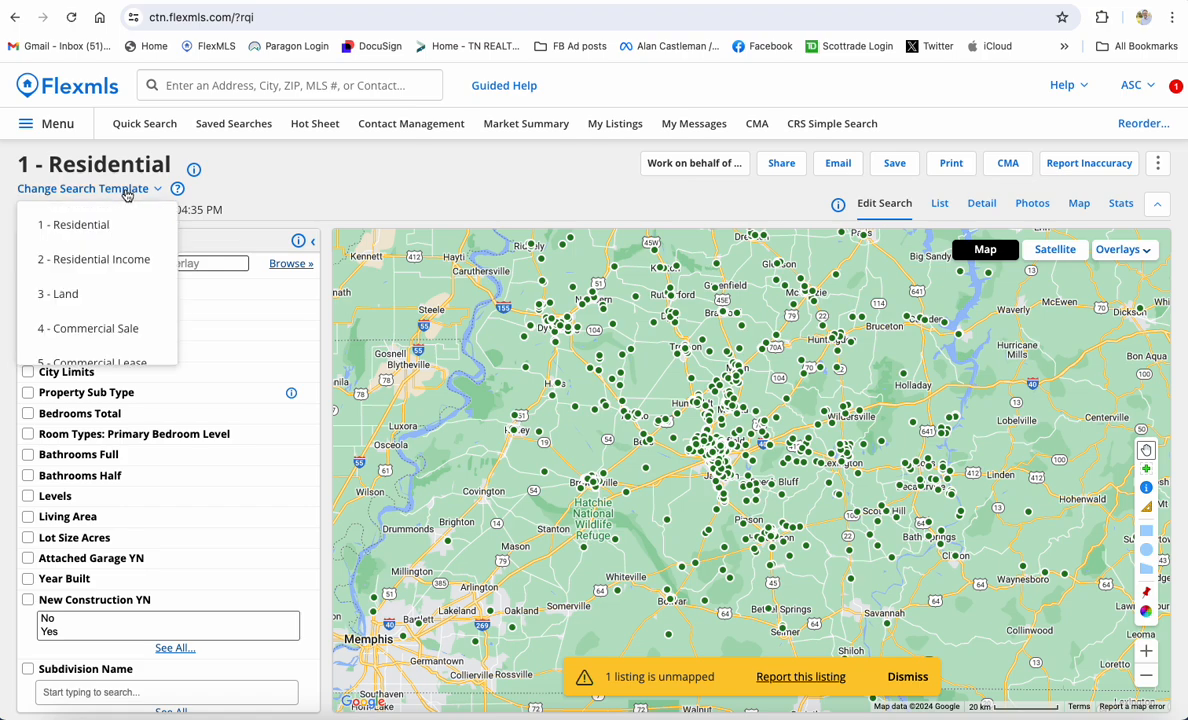
click(92, 328)
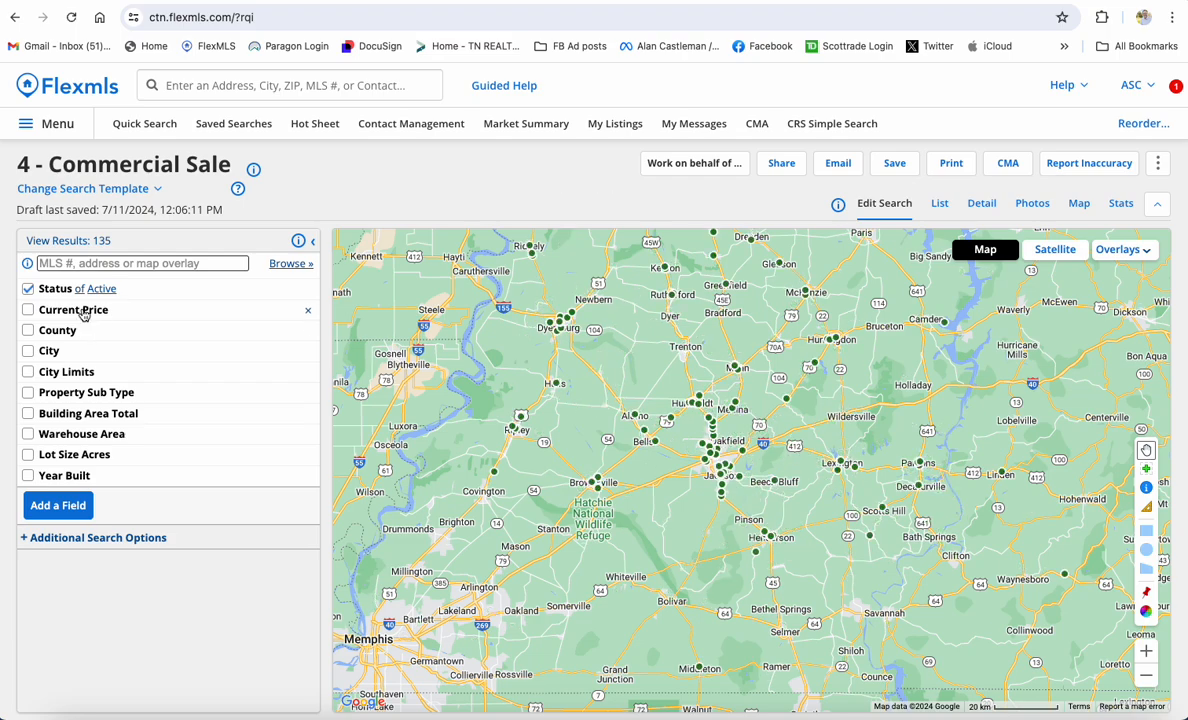
Switch to the newly saved NEW Resi Search template, showing its residential fields and 807 results
click(90, 188)
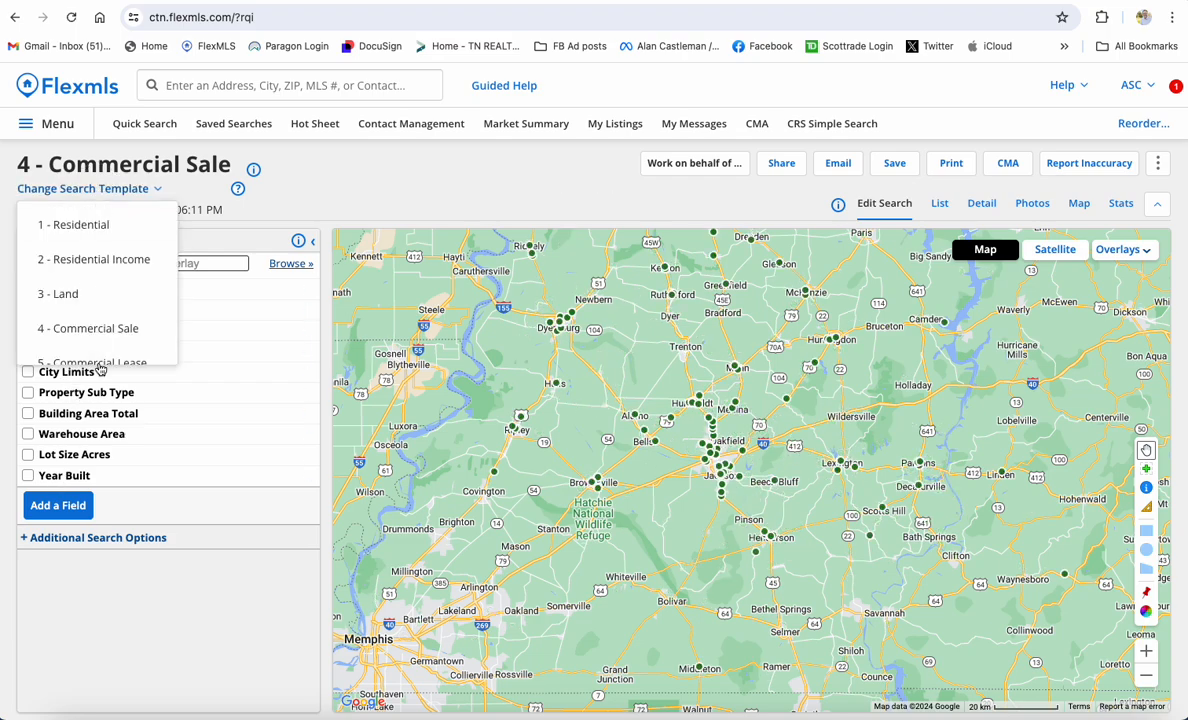
scroll(97, 325, down, 4)
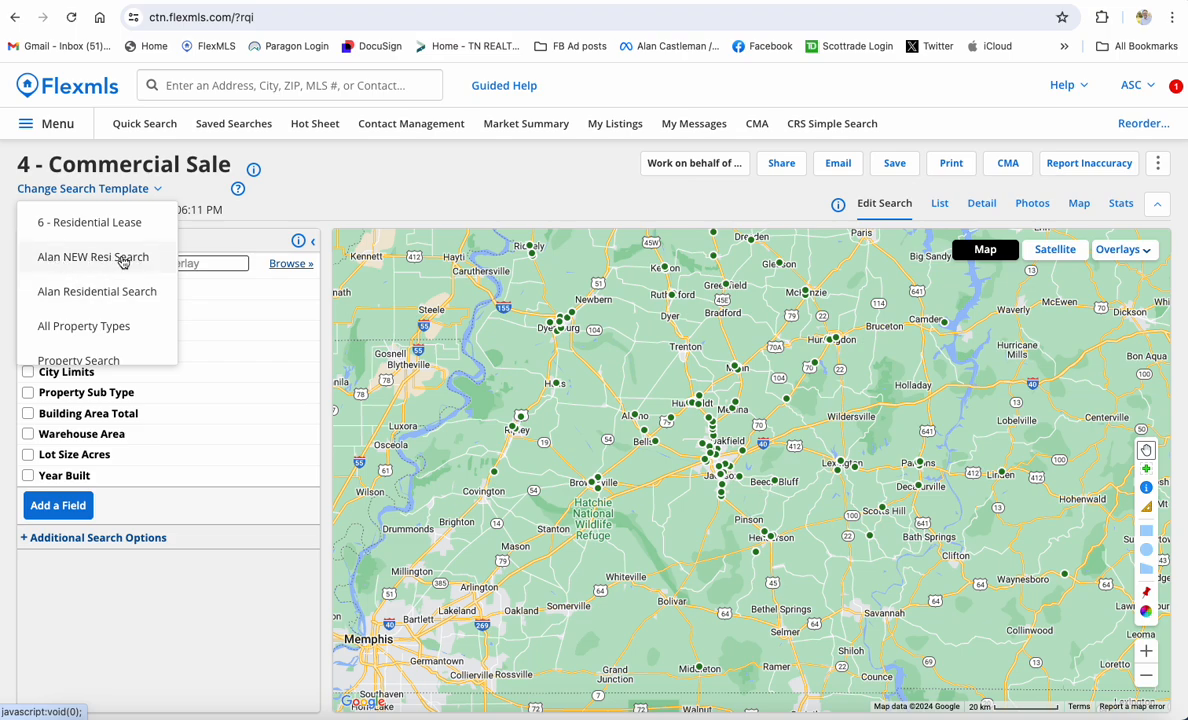
click(120, 258)
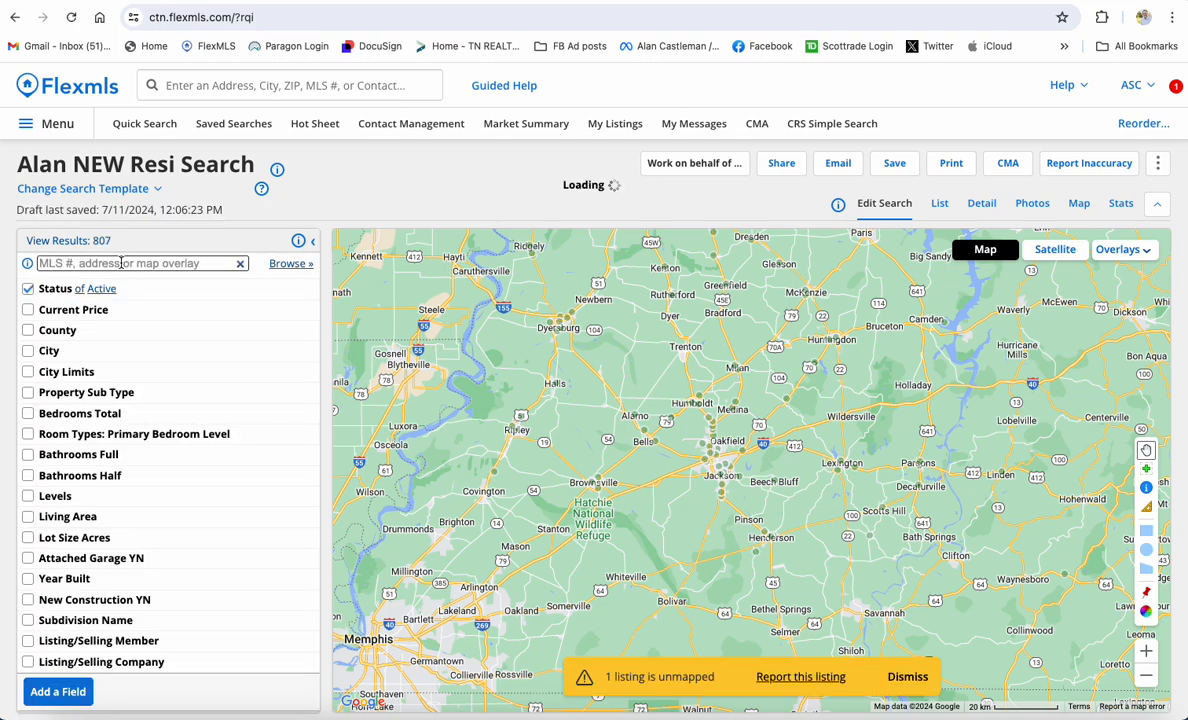
Filter the search to the Palmer Woods subdivision under Subdivision Name
scroll(117, 380, down, 1)
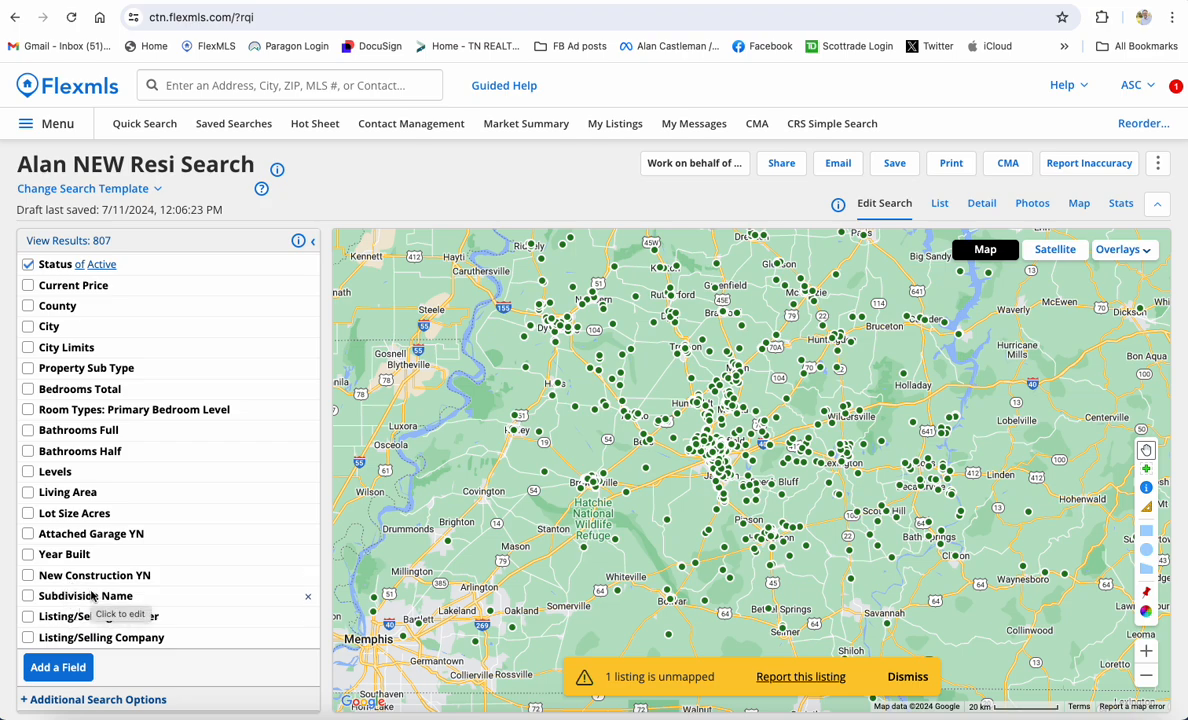
scroll(104, 549, up, 1)
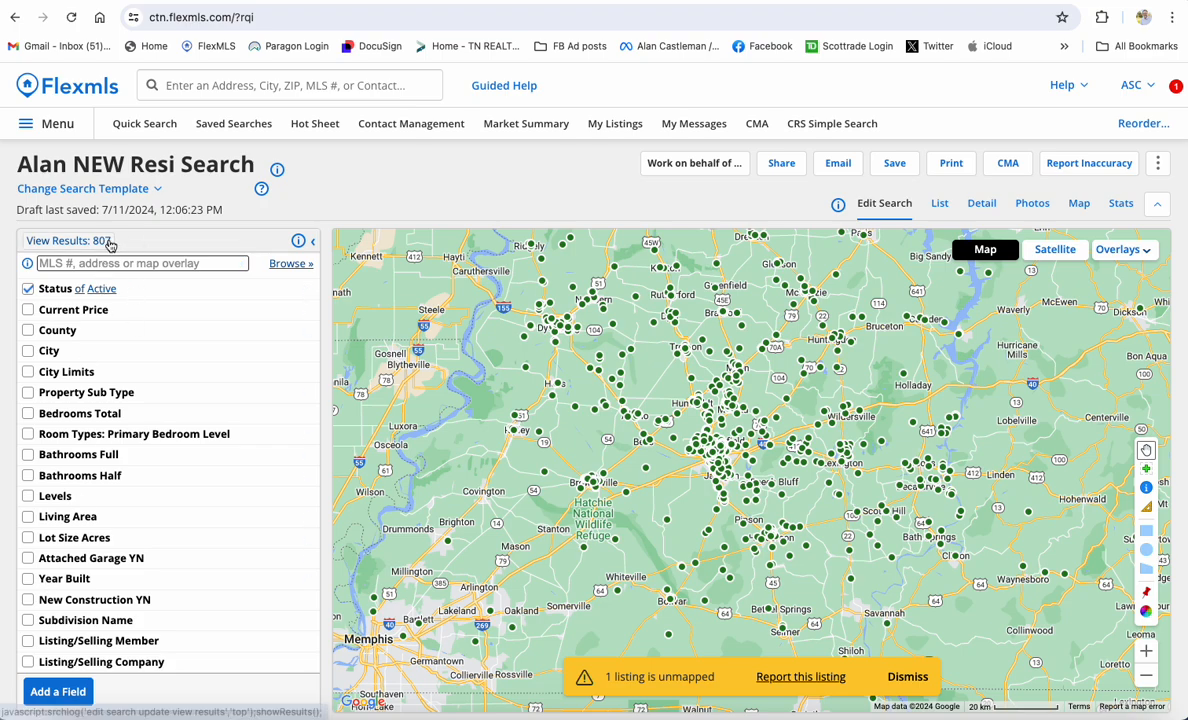
click(75, 621)
click(74, 644)
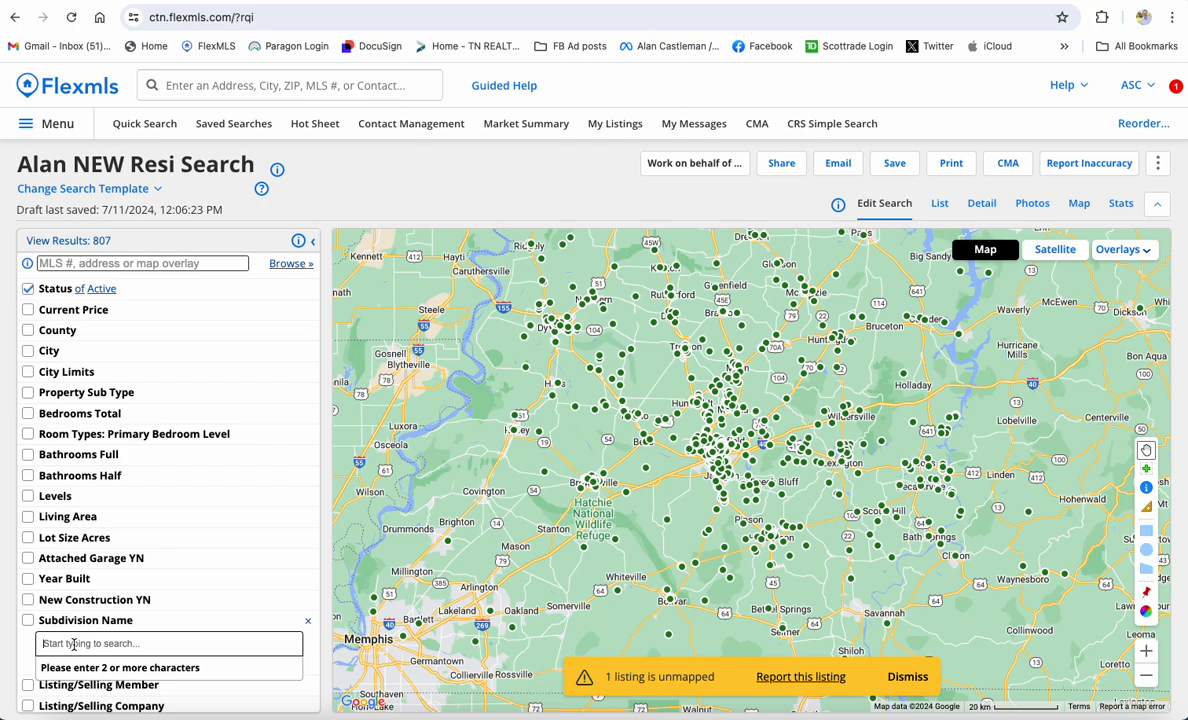
text(palmer)
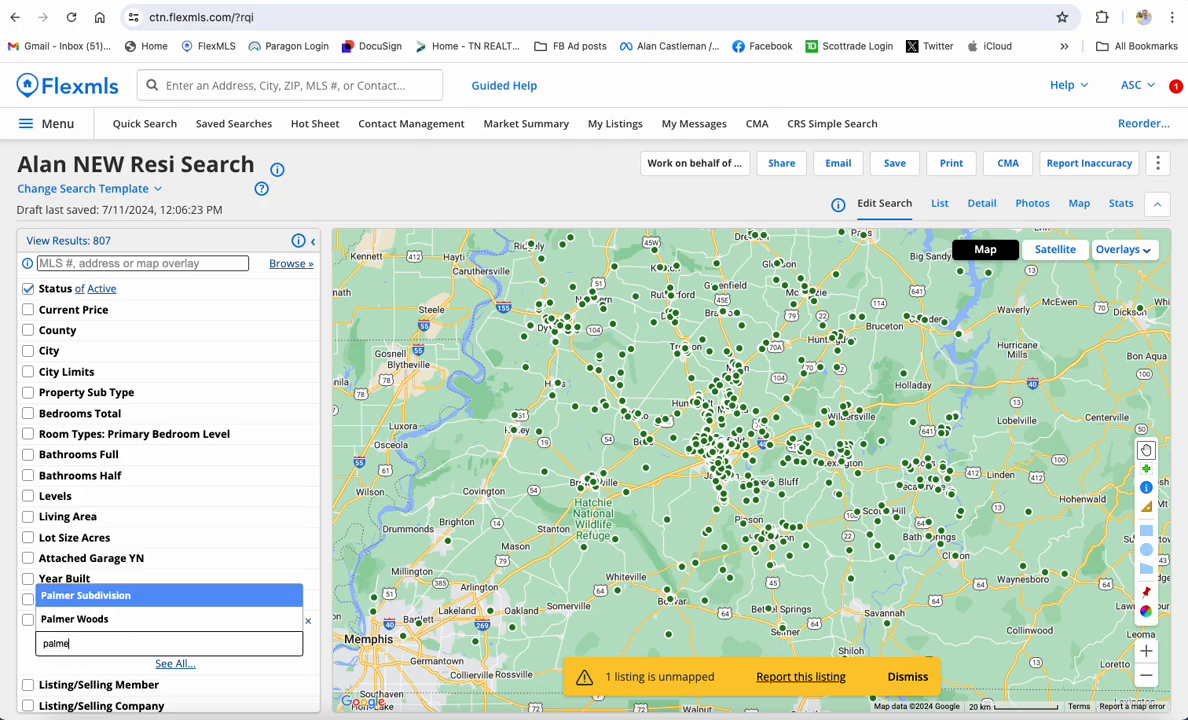
click(74, 619)
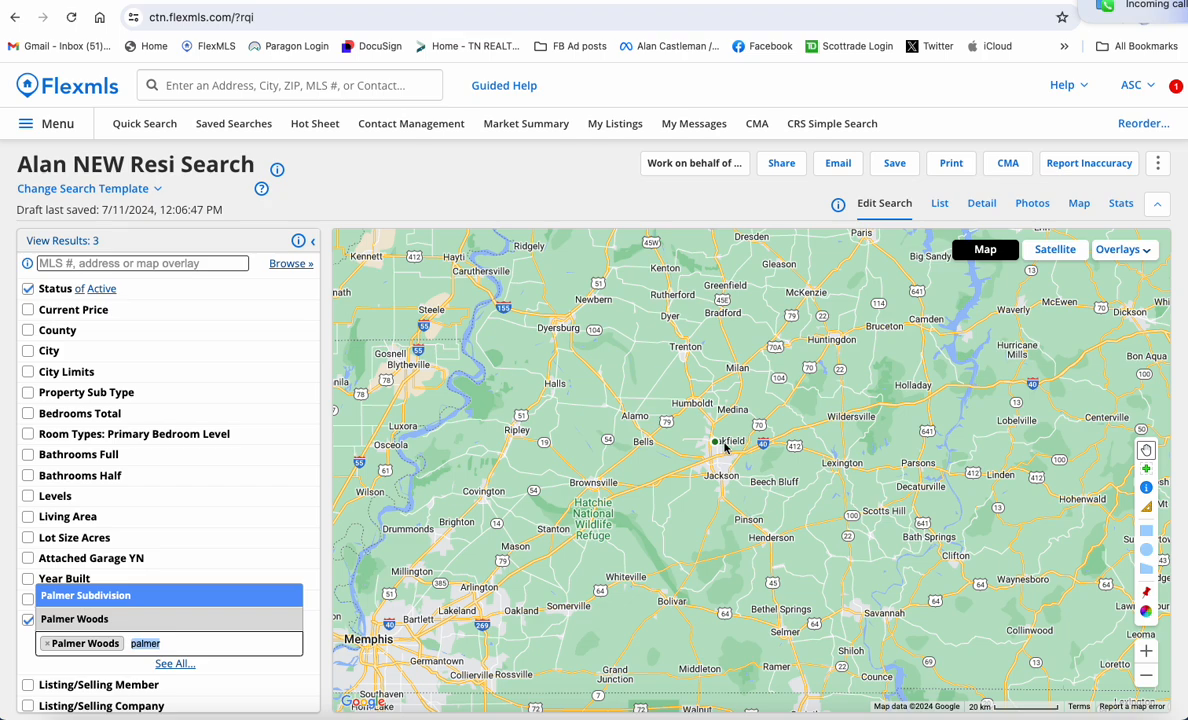
View the 3 Palmer Woods listings, then uncheck the Subdivision Name filter
click(62, 240)
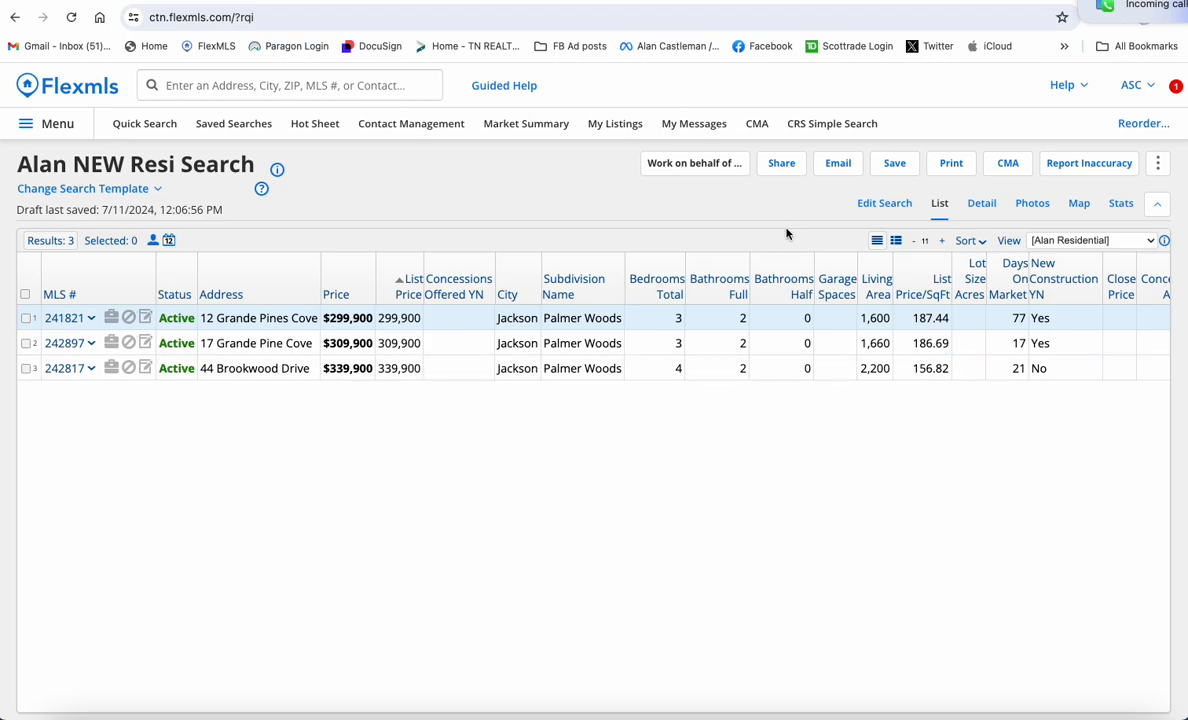
click(867, 205)
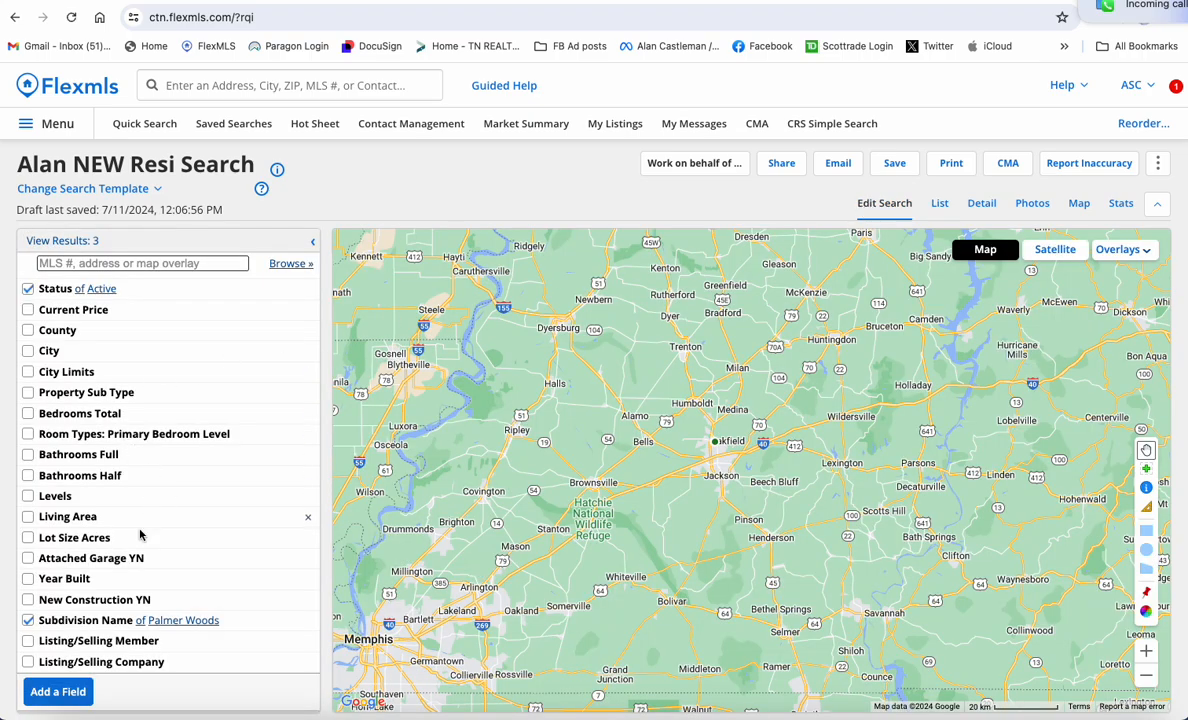
click(30, 621)
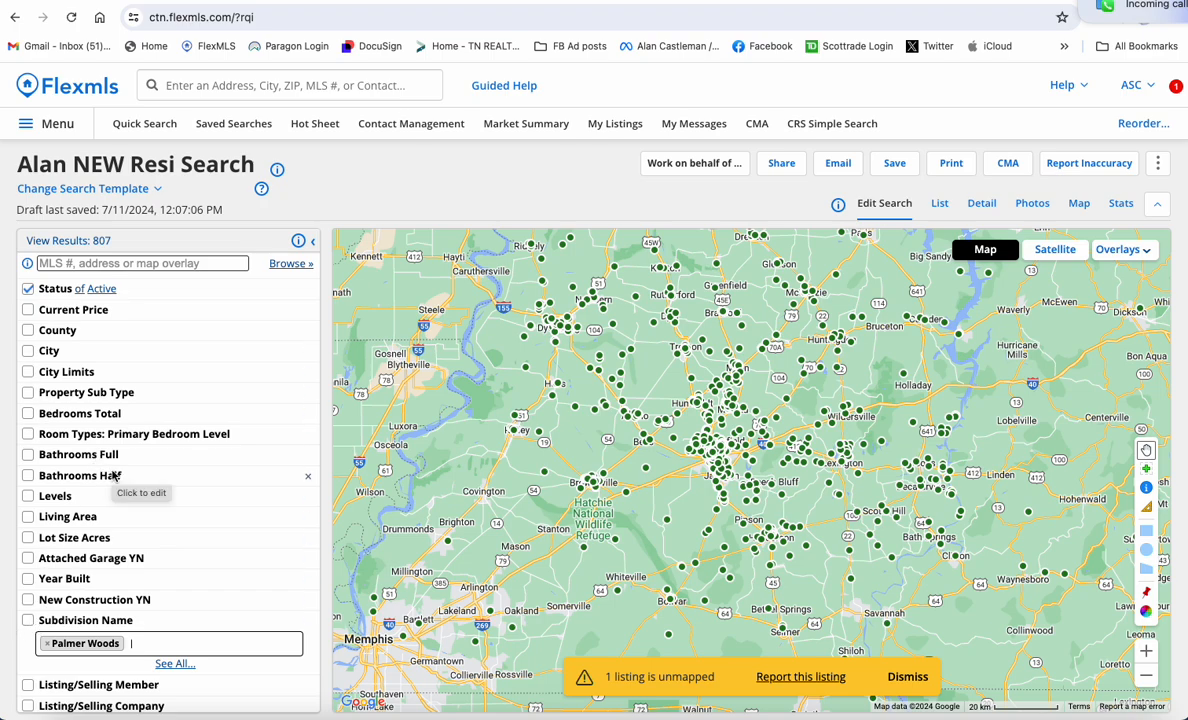
Look up the agent by name under Listing/Selling Member, select them, and view the 4 listings
scroll(115, 477, down, 1)
click(113, 619)
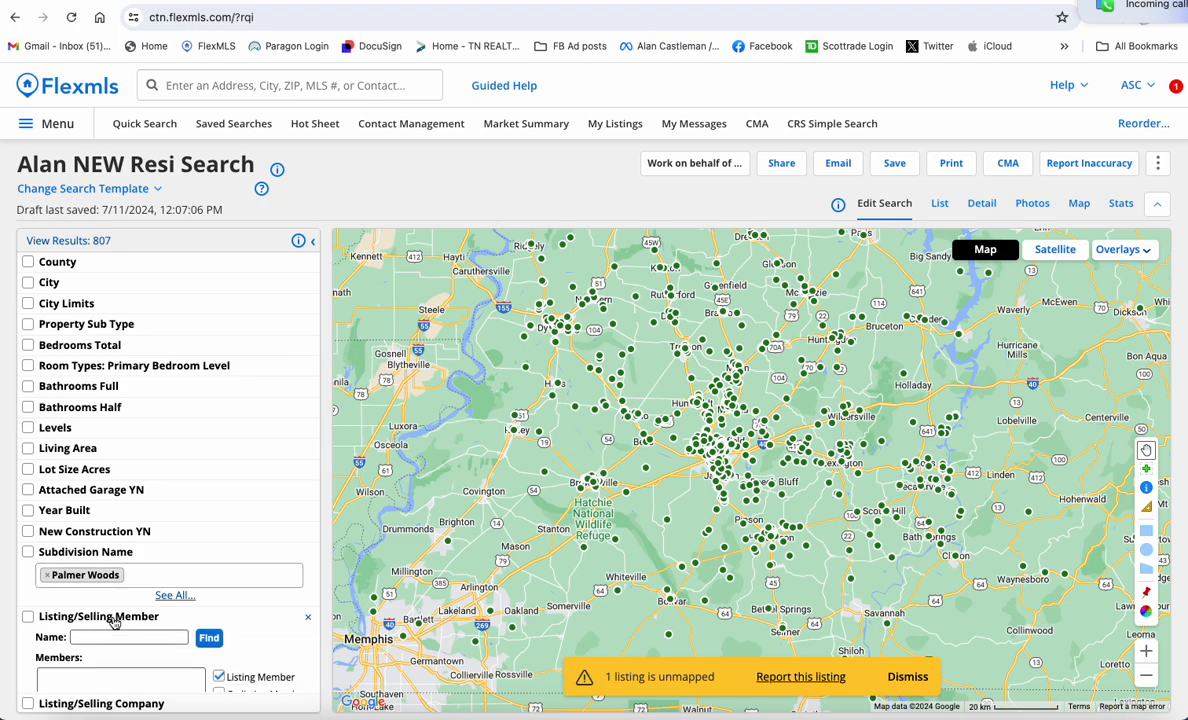
click(101, 639)
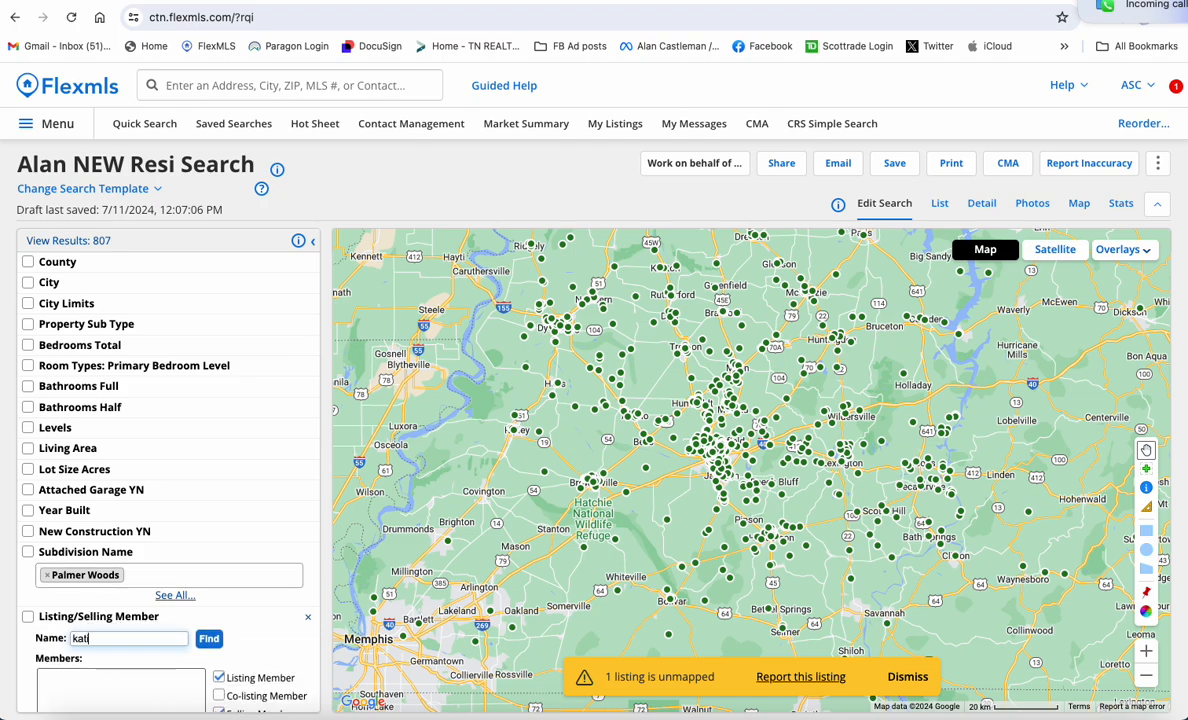
click(209, 638)
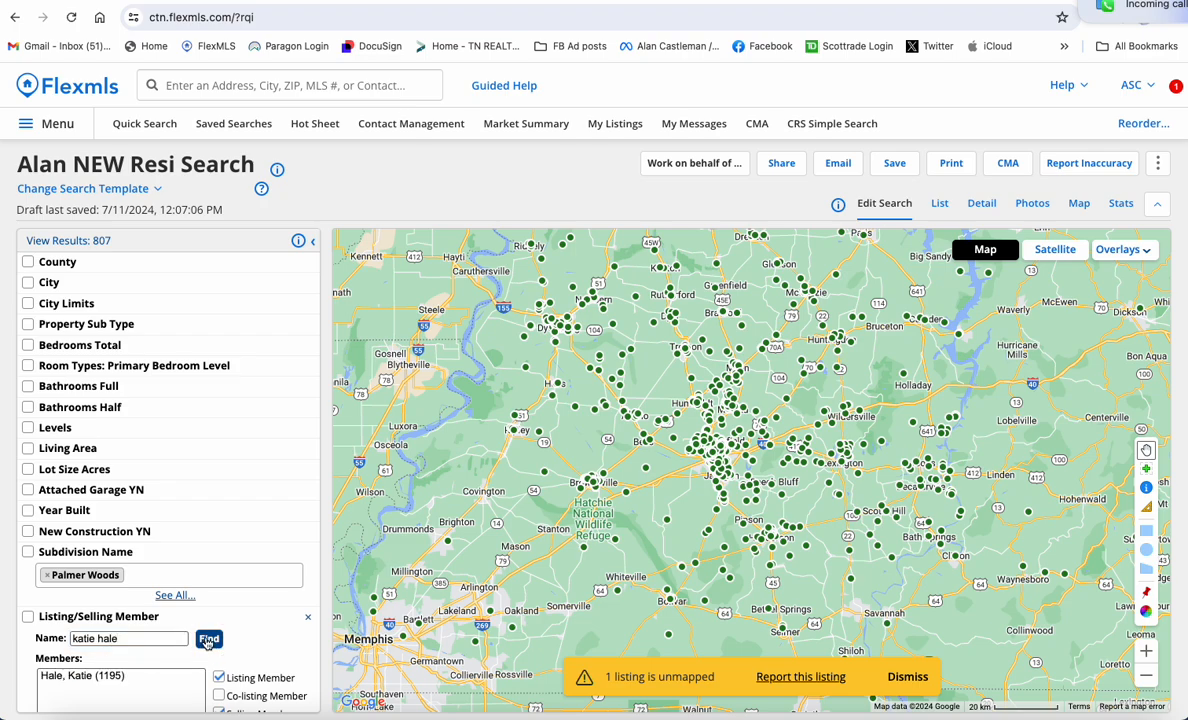
scroll(208, 643, down, 1)
scroll(207, 643, down, 1)
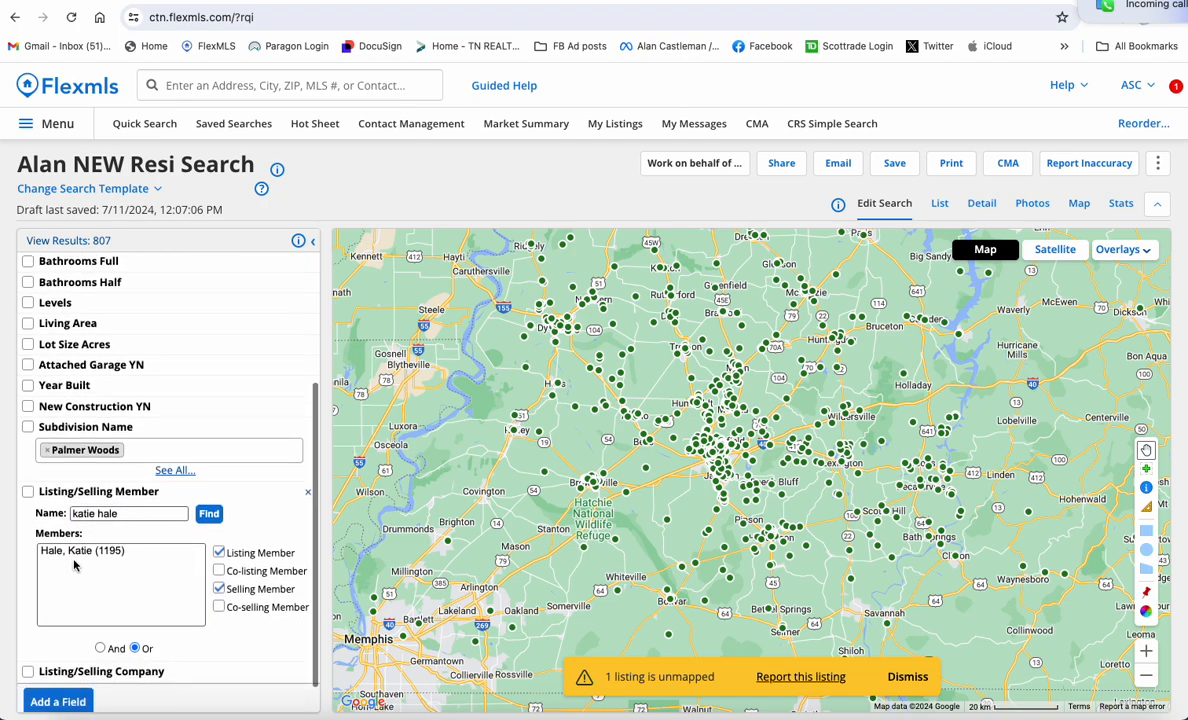
click(120, 513)
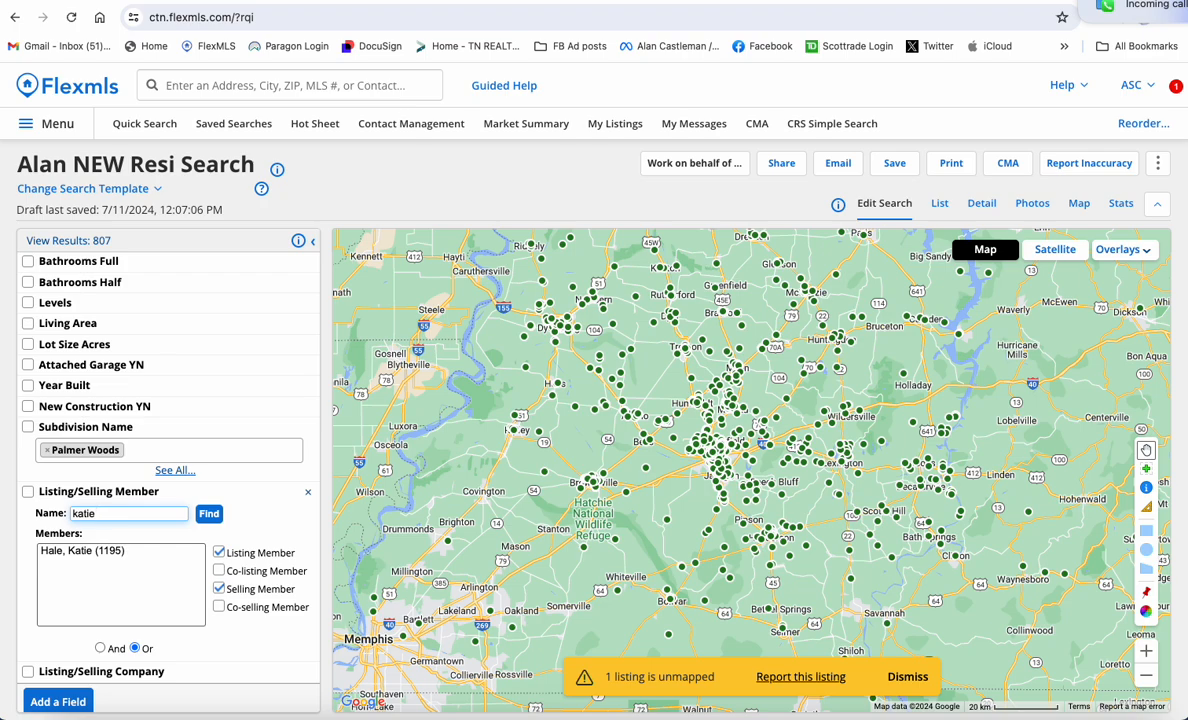
click(209, 514)
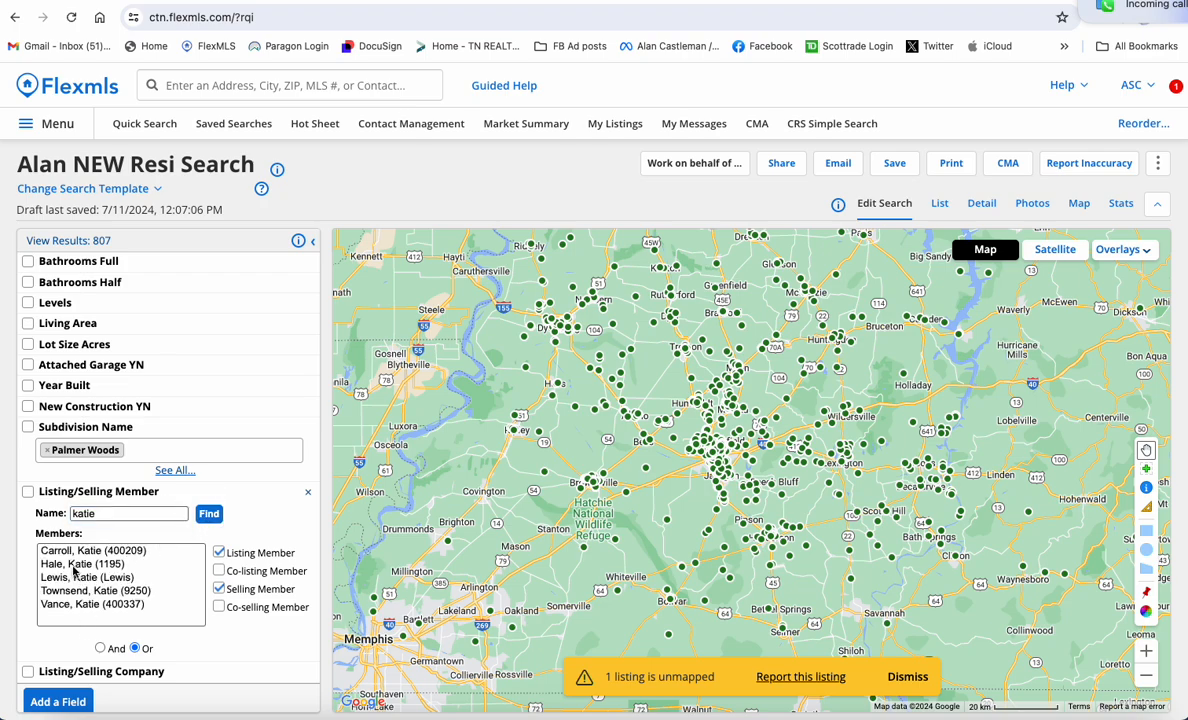
click(74, 564)
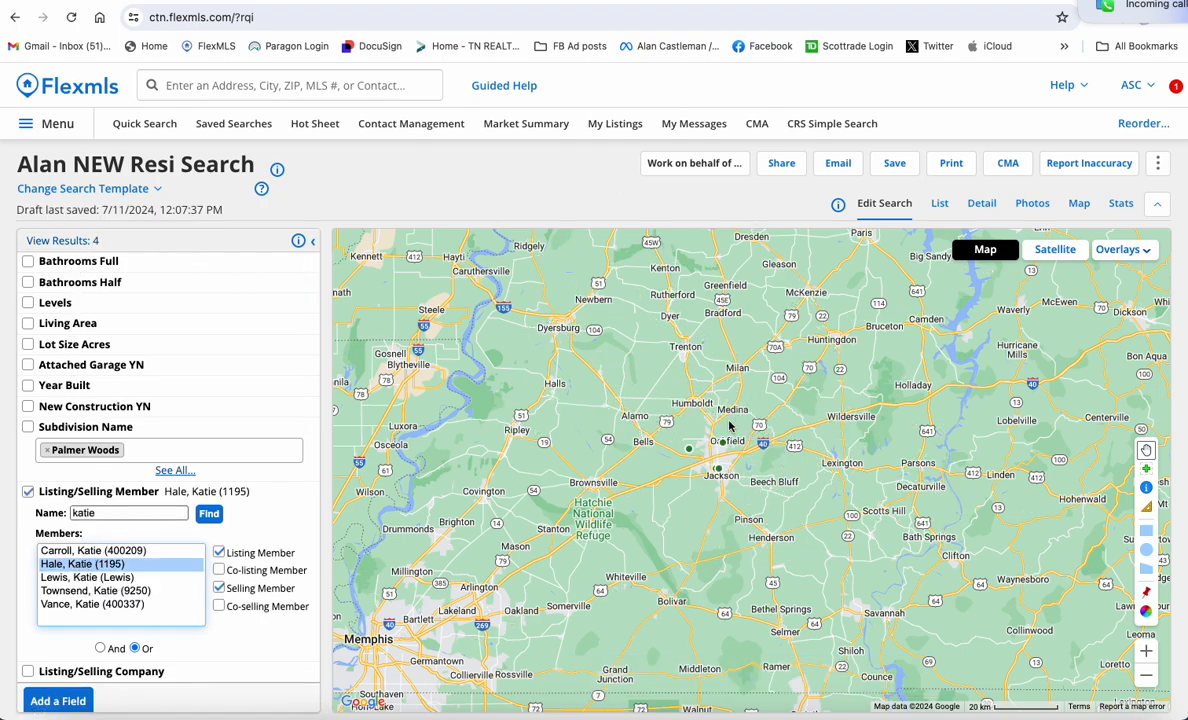
click(82, 241)
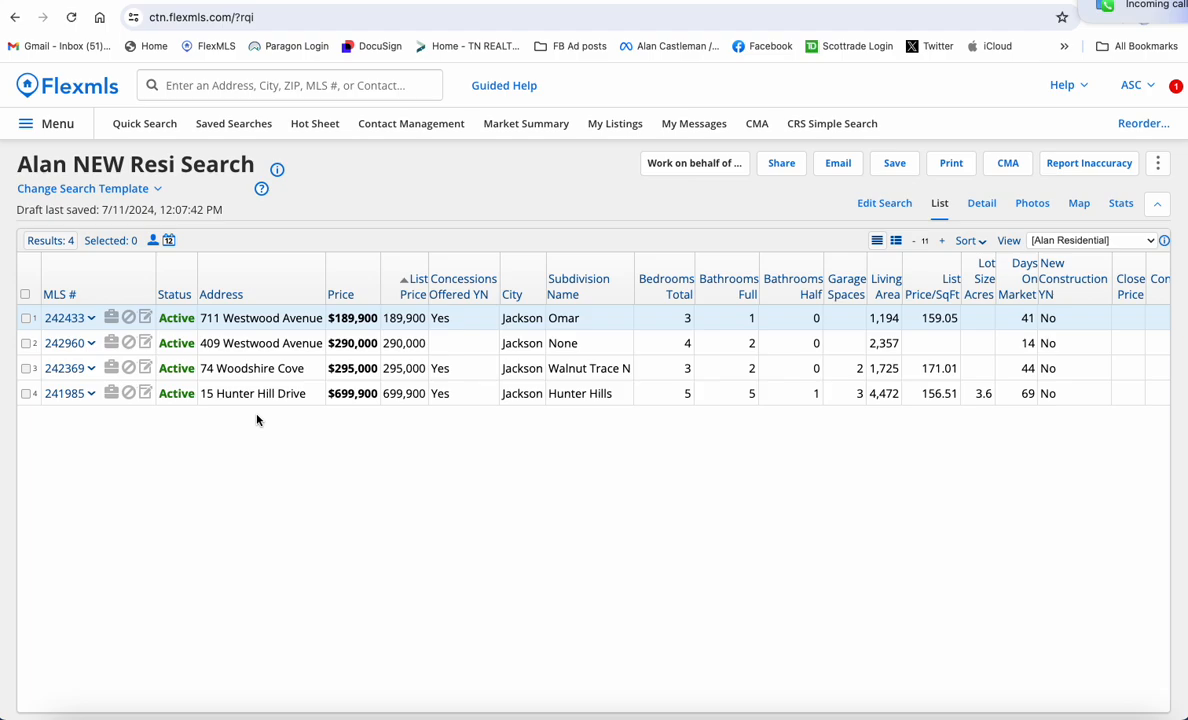
click(893, 205)
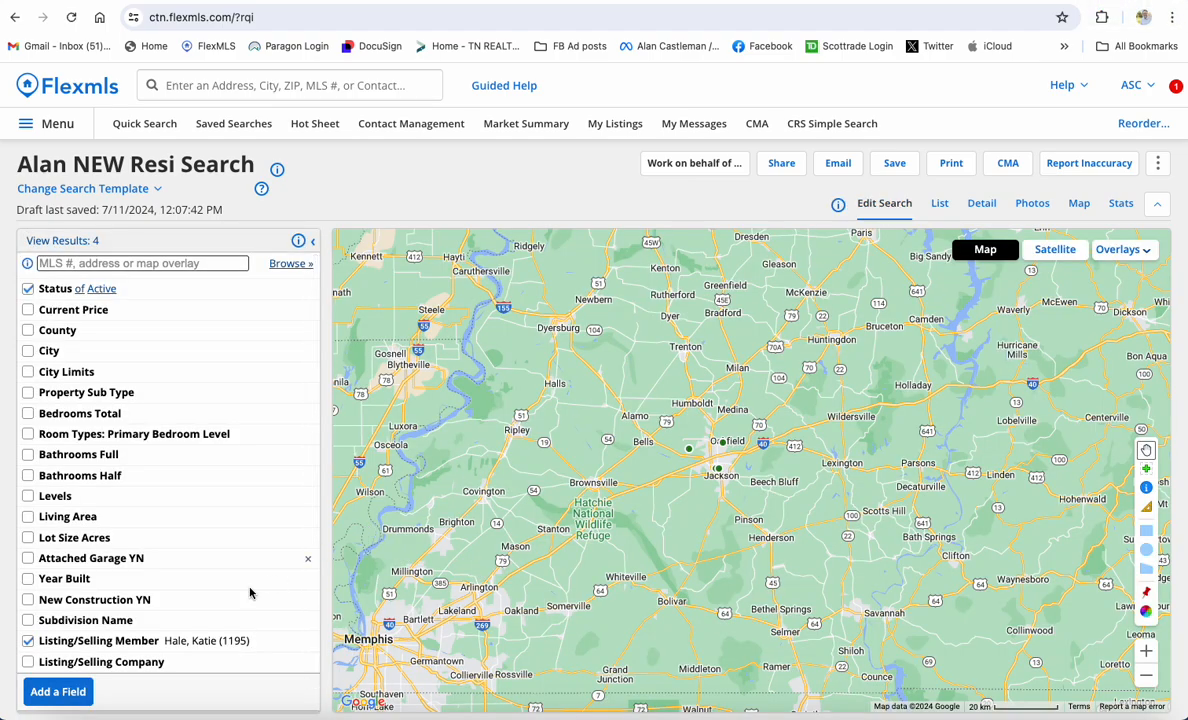
Uncheck the Listing/Selling Member filter
click(30, 643)
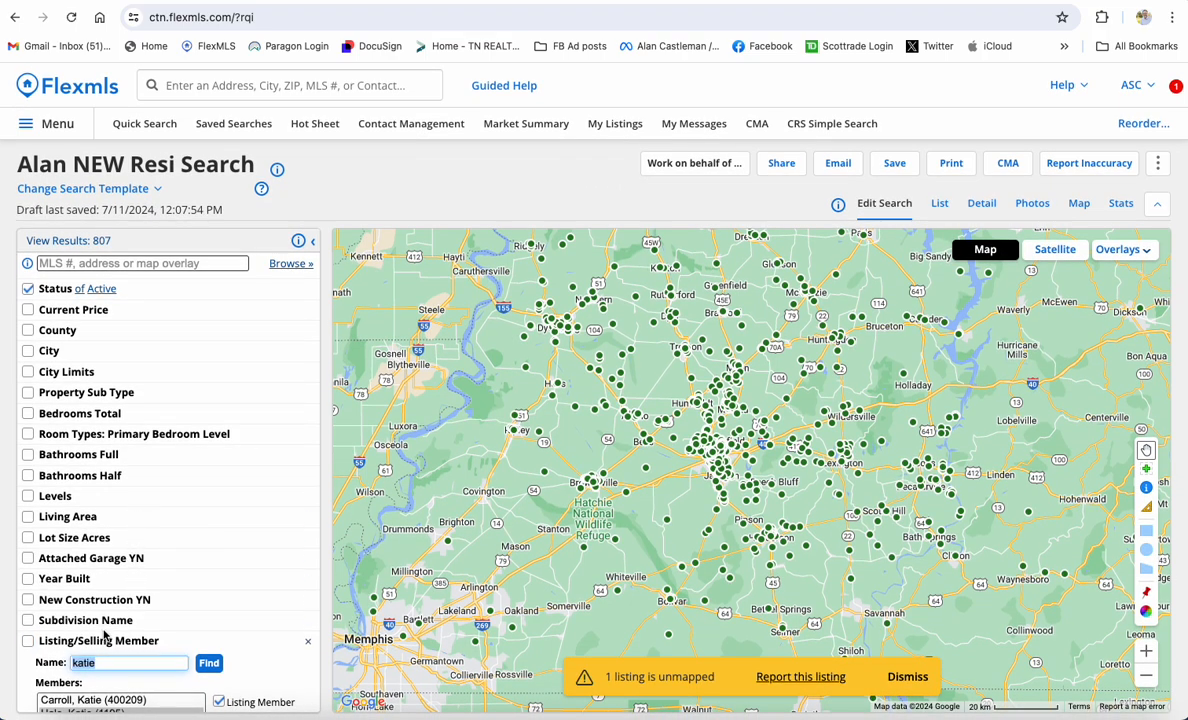
scroll(101, 639, down, 3)
scroll(140, 418, up, 5)
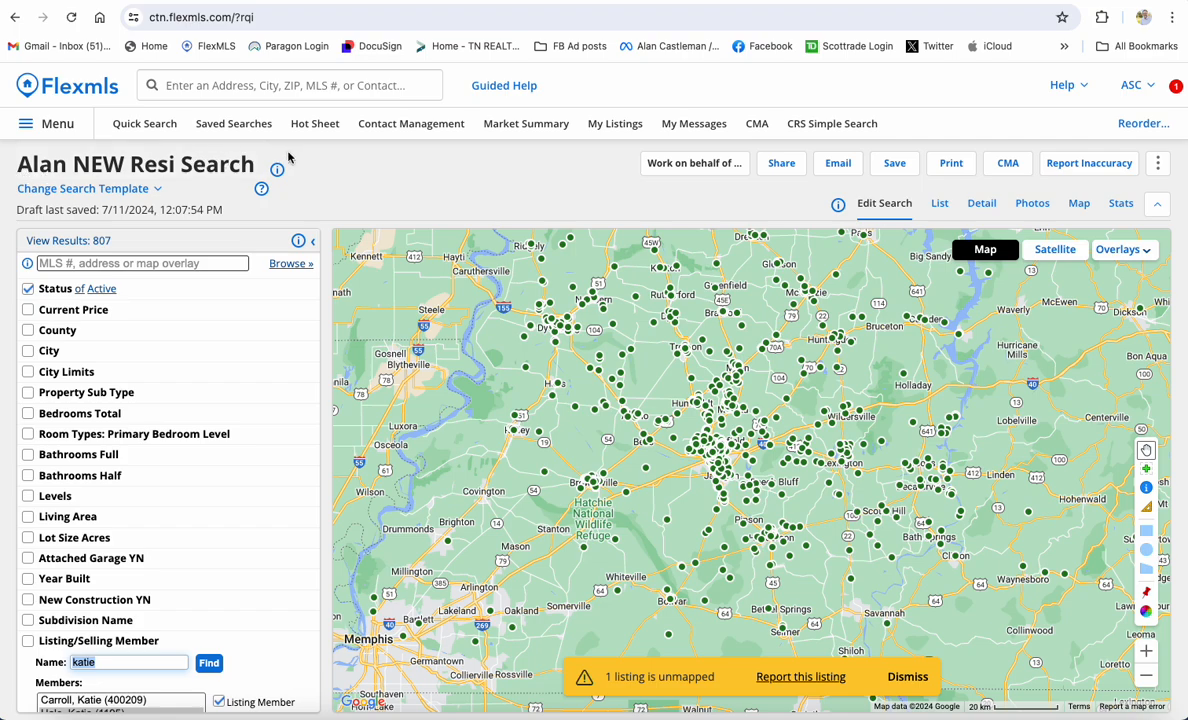
Switch the search template to 1 - Residential, then back to the NEW Resi Search template
click(151, 193)
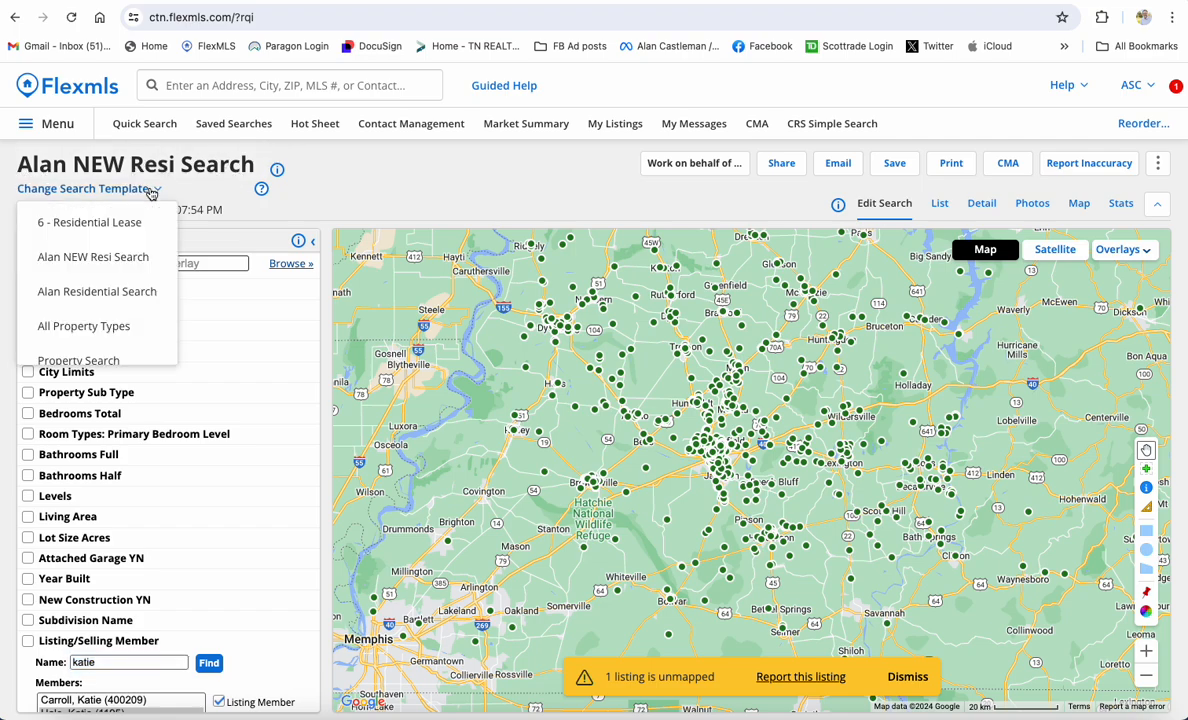
scroll(100, 225, up, 3)
click(99, 232)
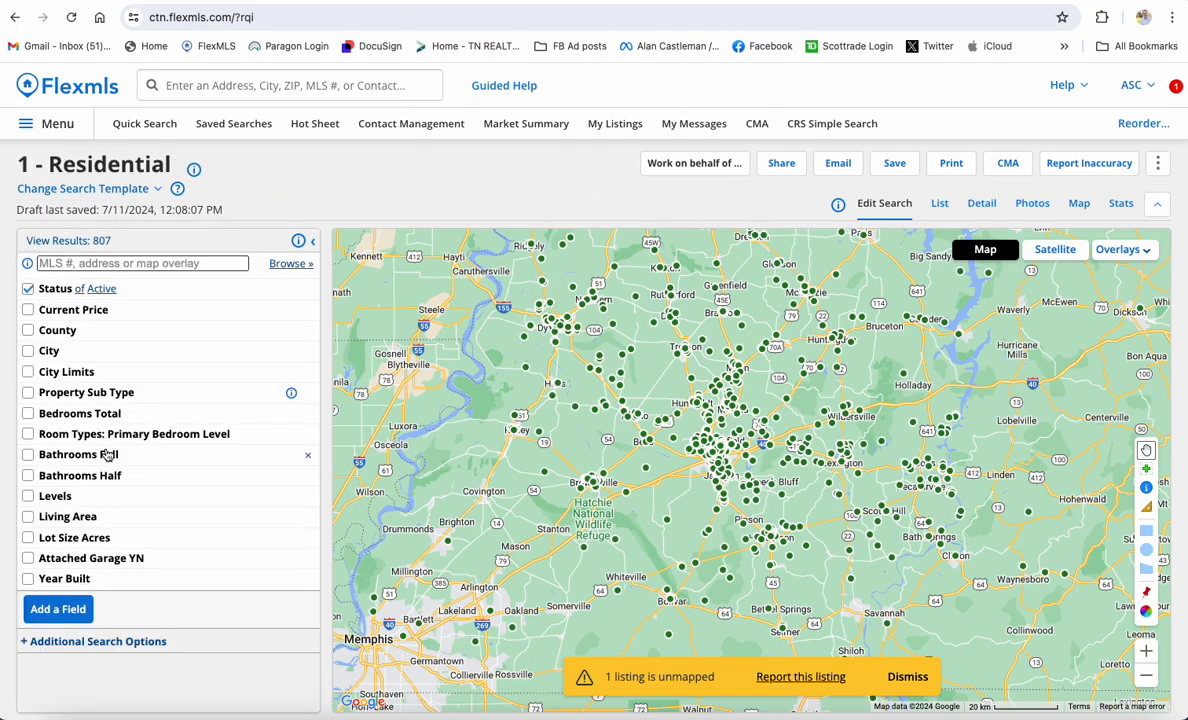
click(88, 188)
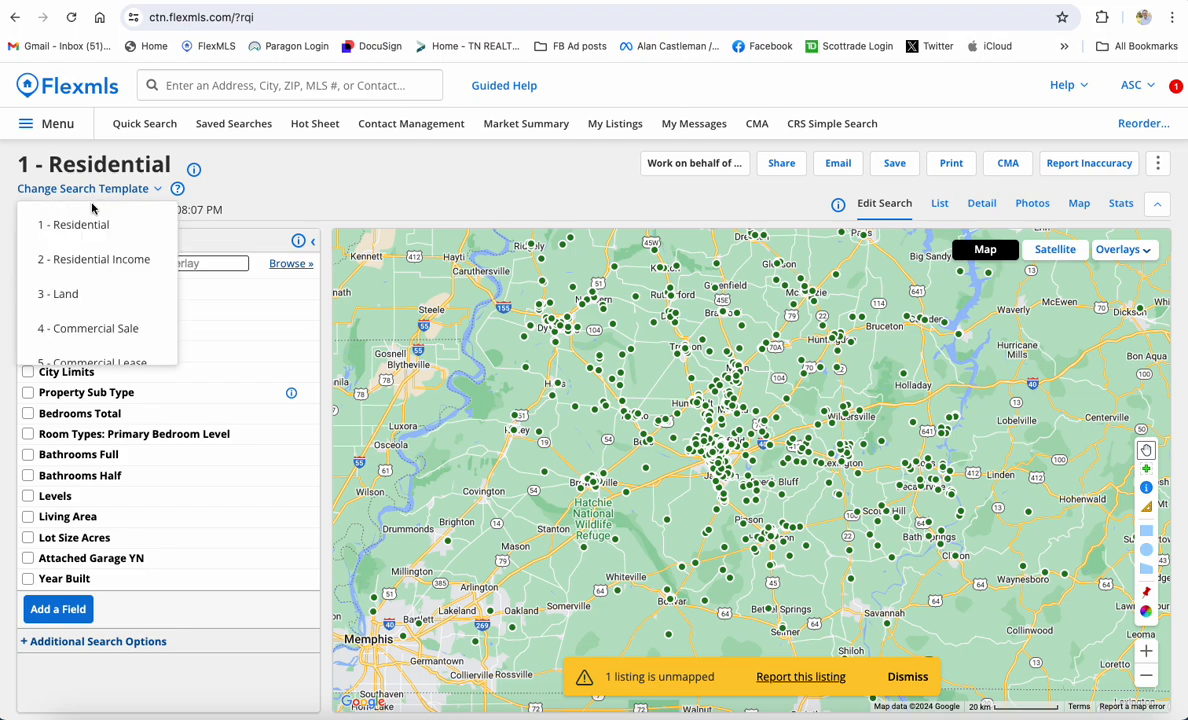
scroll(94, 280, down, 5)
scroll(82, 240, up, 1)
click(84, 226)
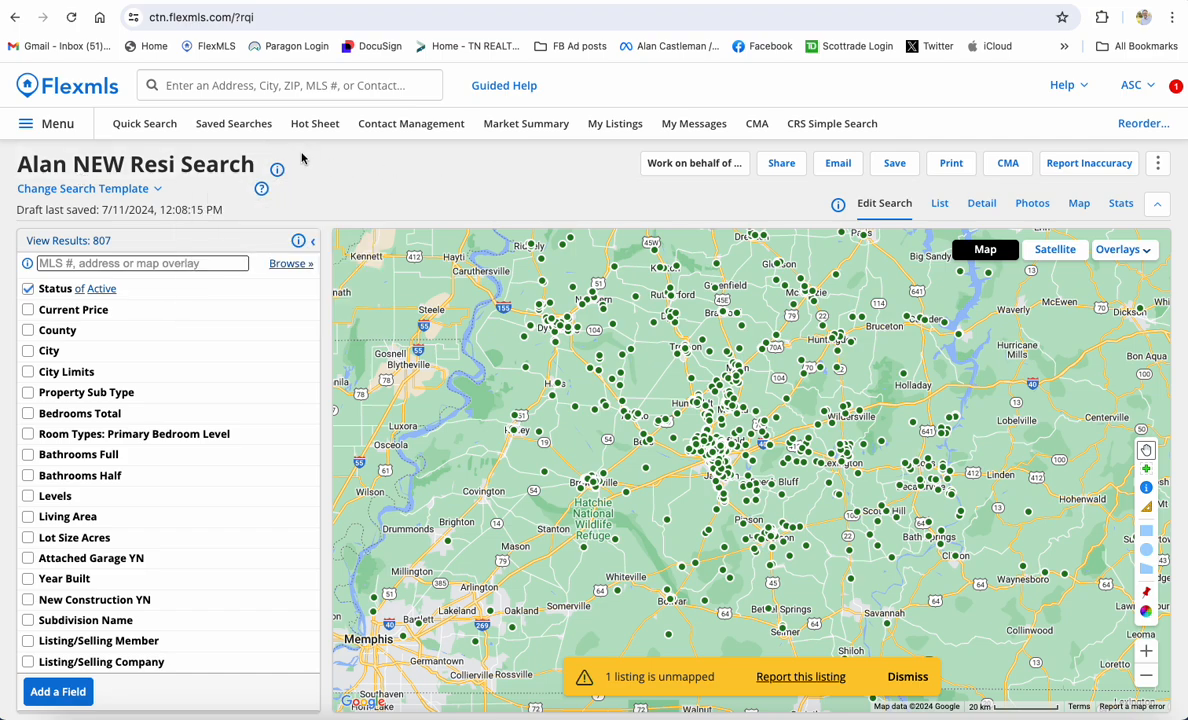
click(313, 125)
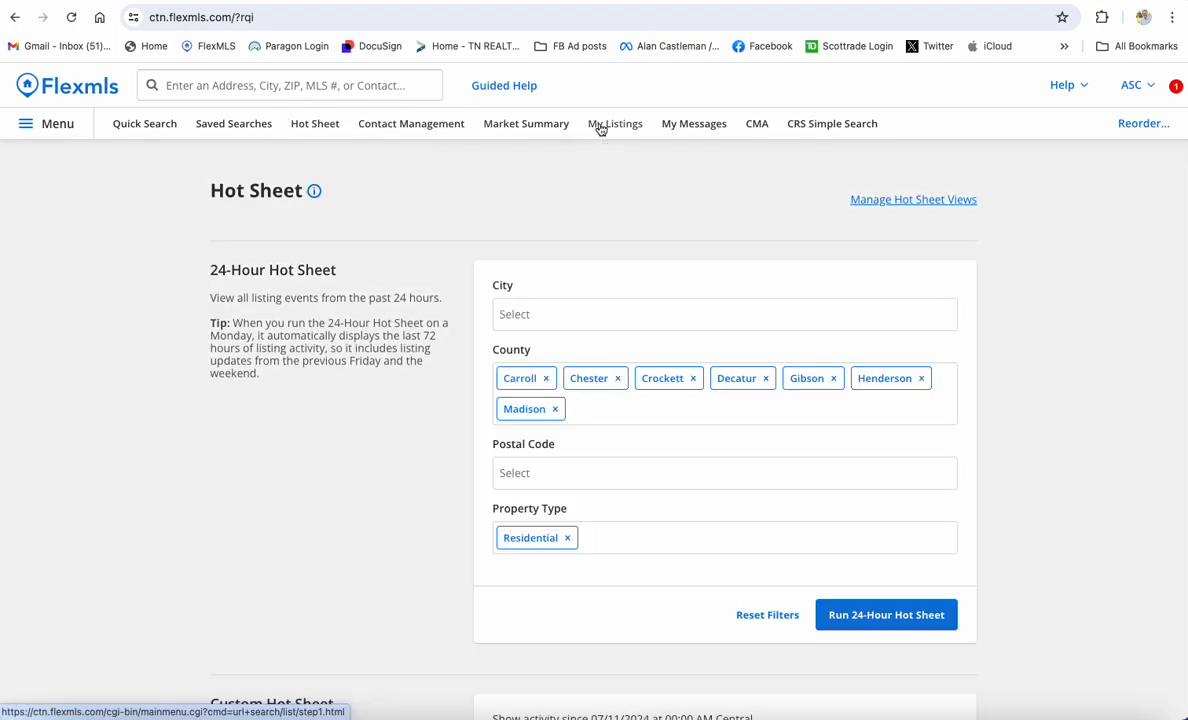
click(600, 129)
click(67, 86)
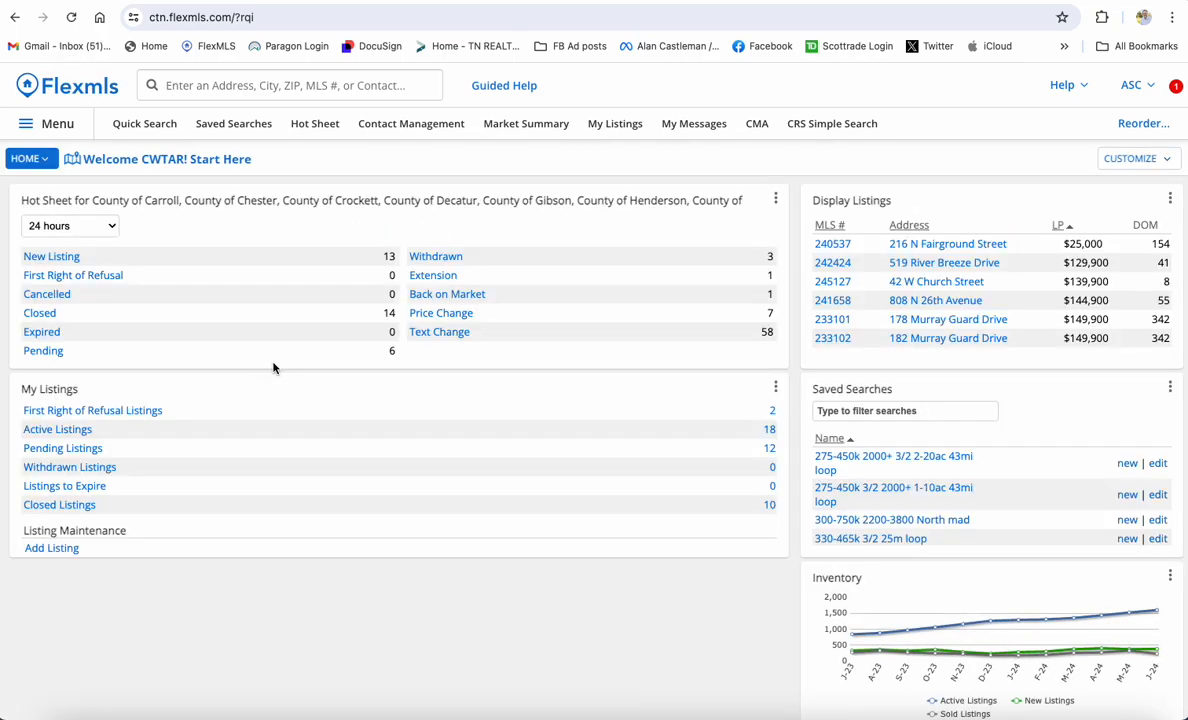
click(160, 128)
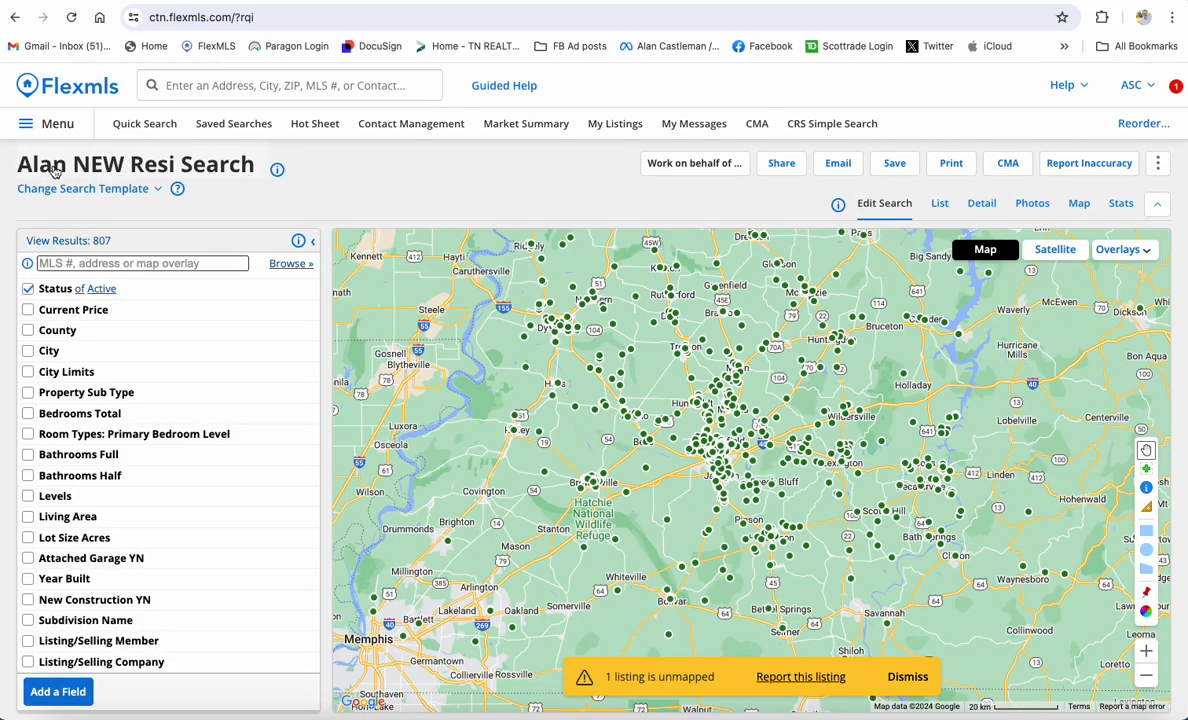
Switch to the 4 - Commercial Sale template and look over its save options
scroll(86, 488, down, 1)
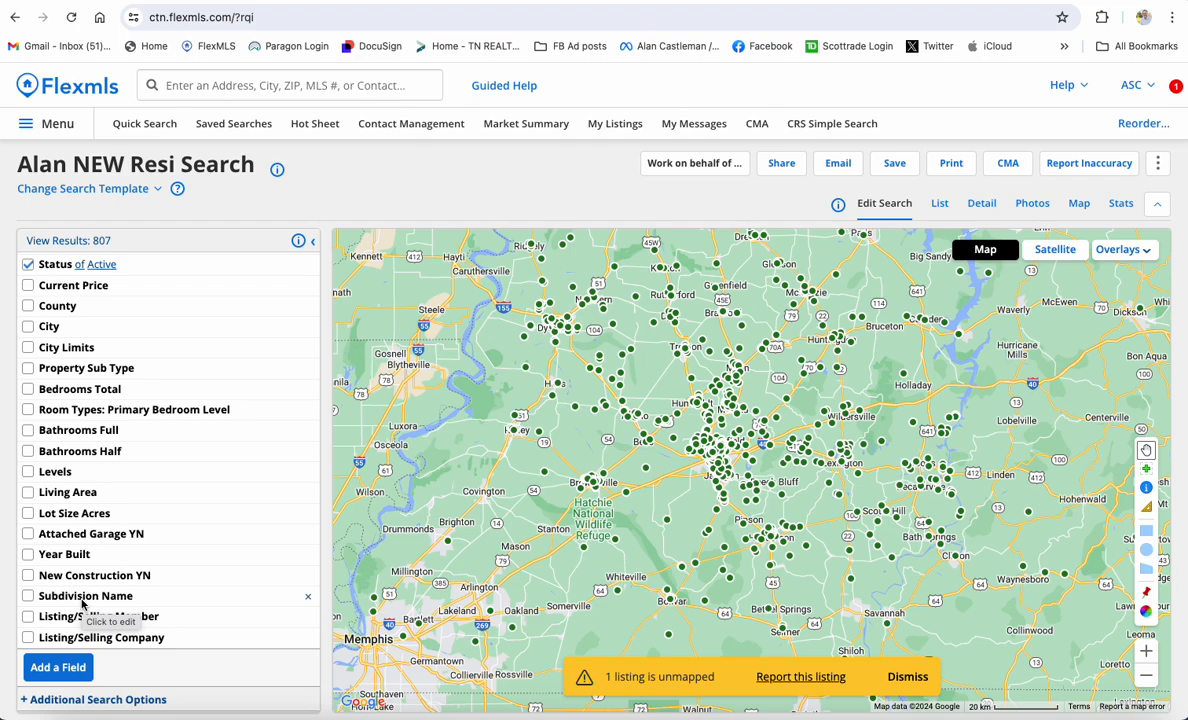
click(105, 188)
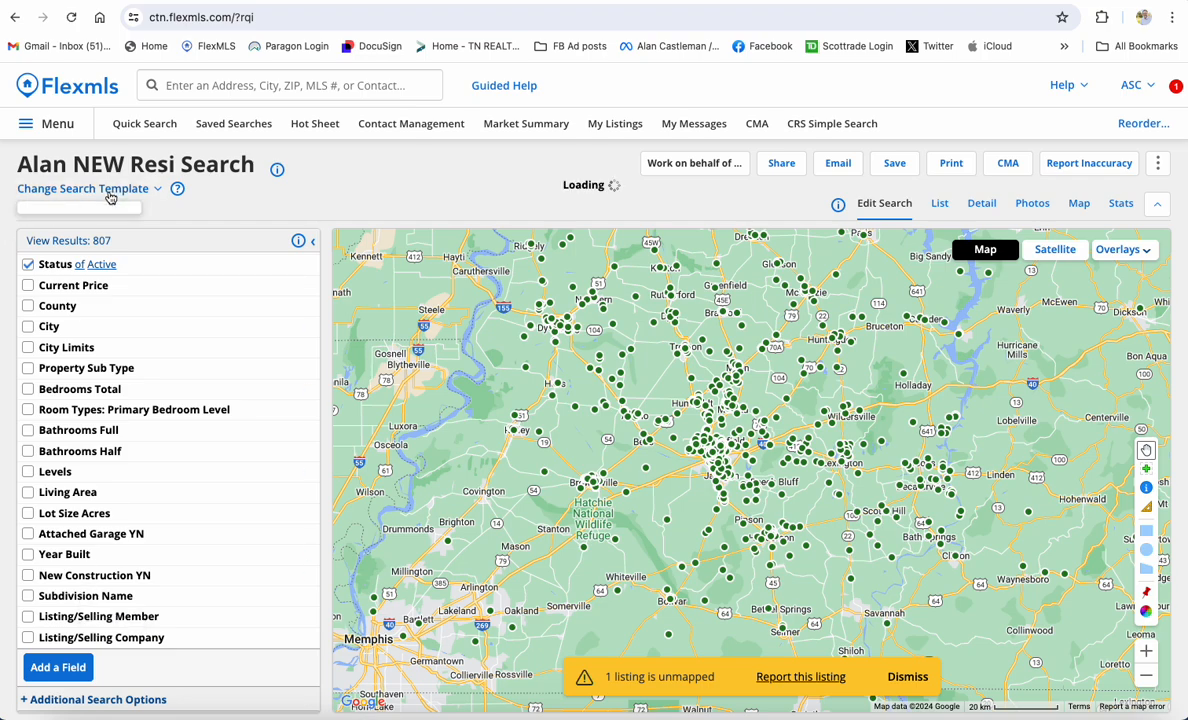
click(90, 327)
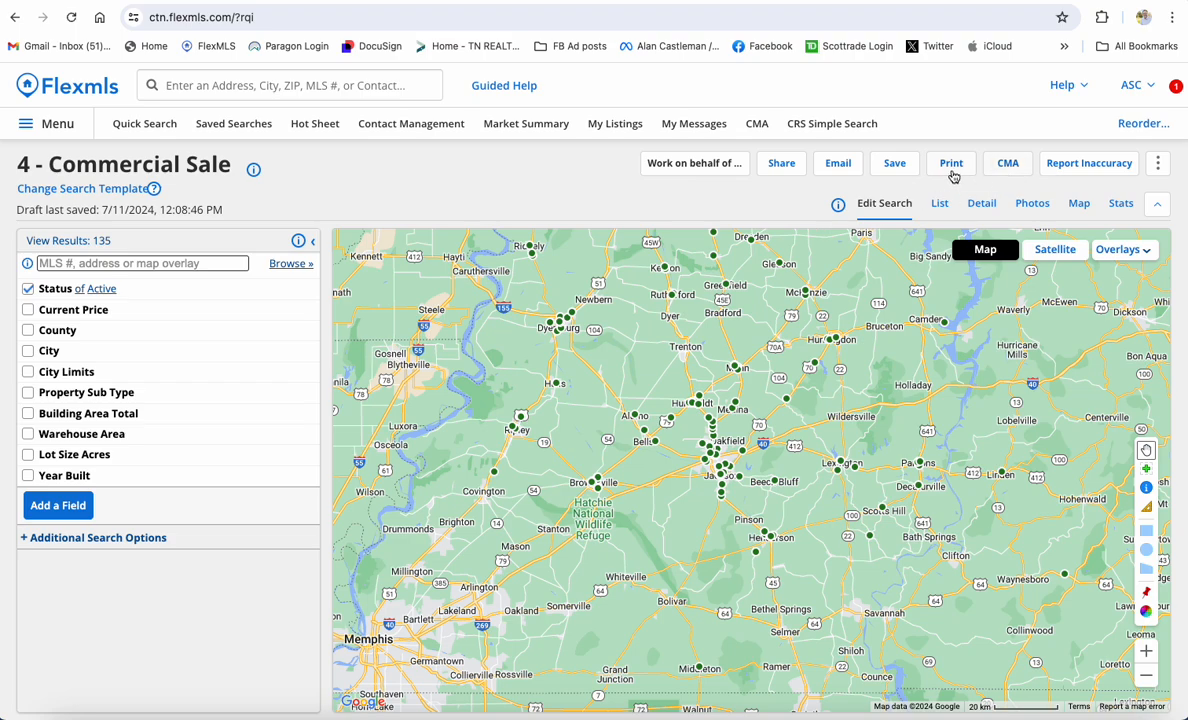
click(895, 164)
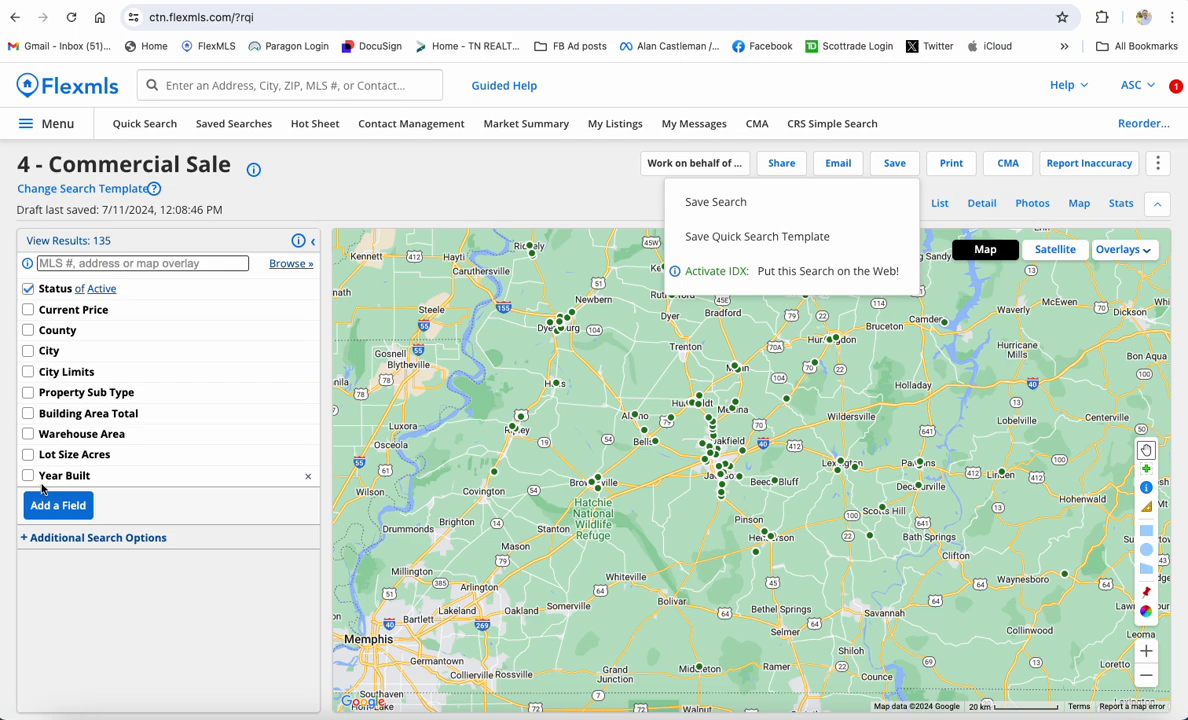
click(288, 176)
Switch the search template to 1 - Residential
click(137, 192)
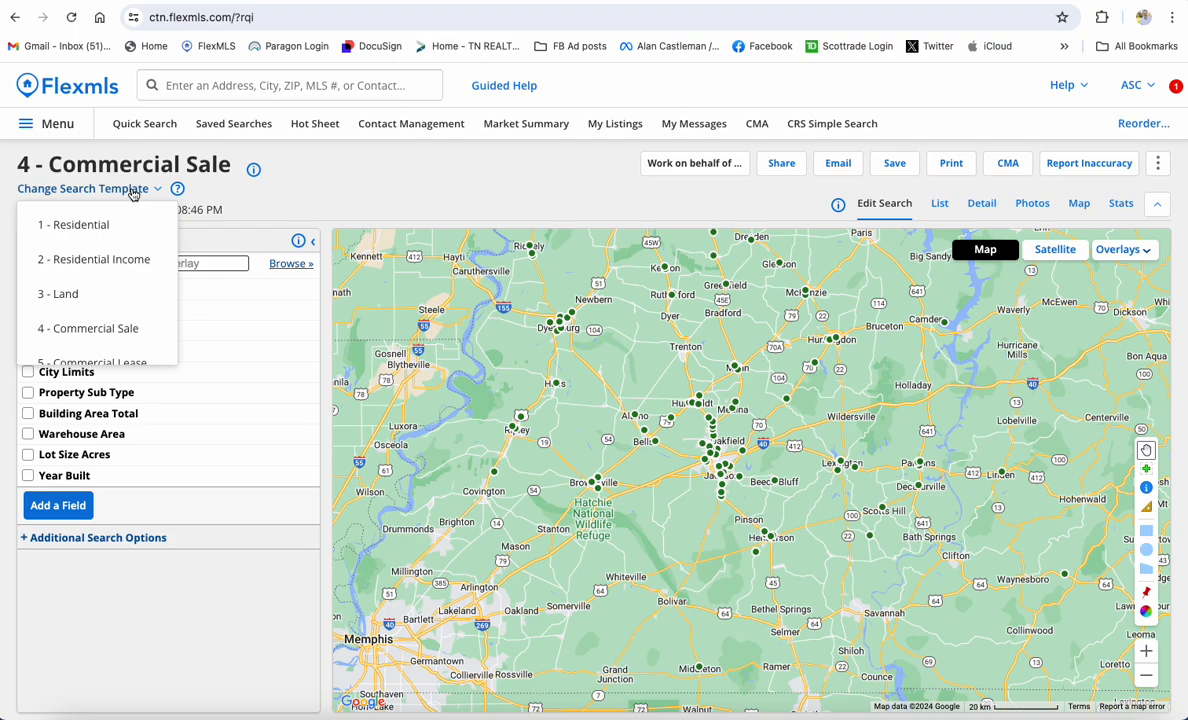
click(98, 226)
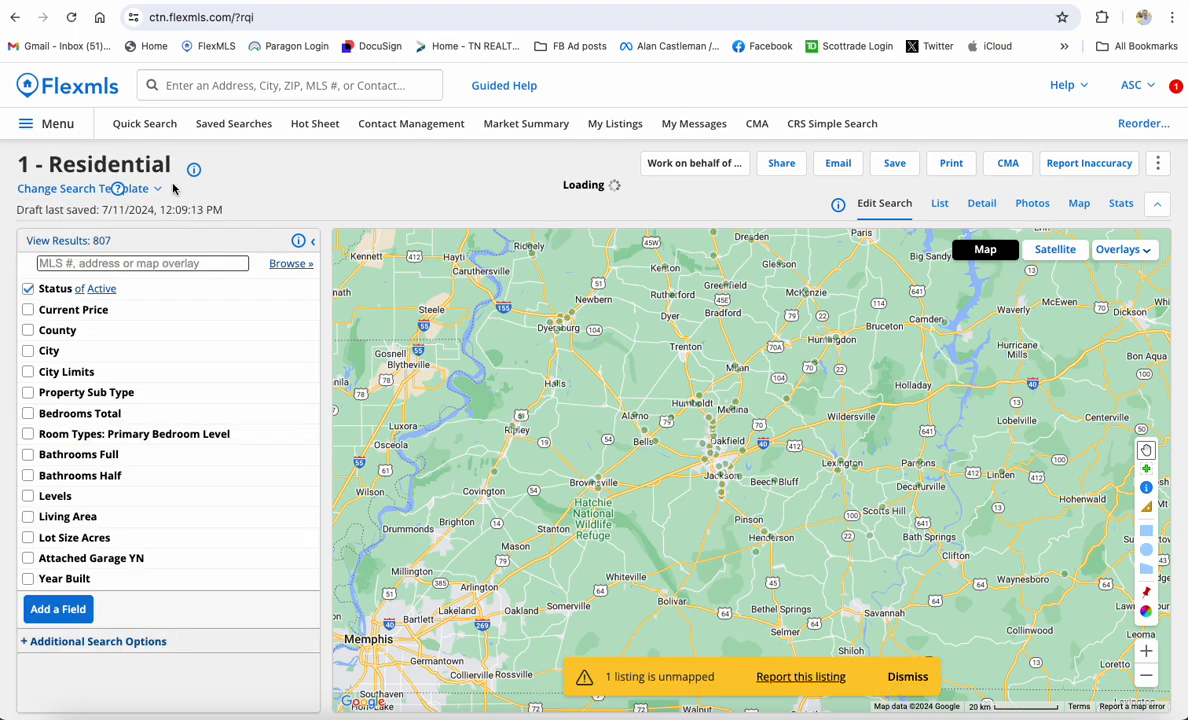
click(137, 188)
scroll(114, 285, down, 3)
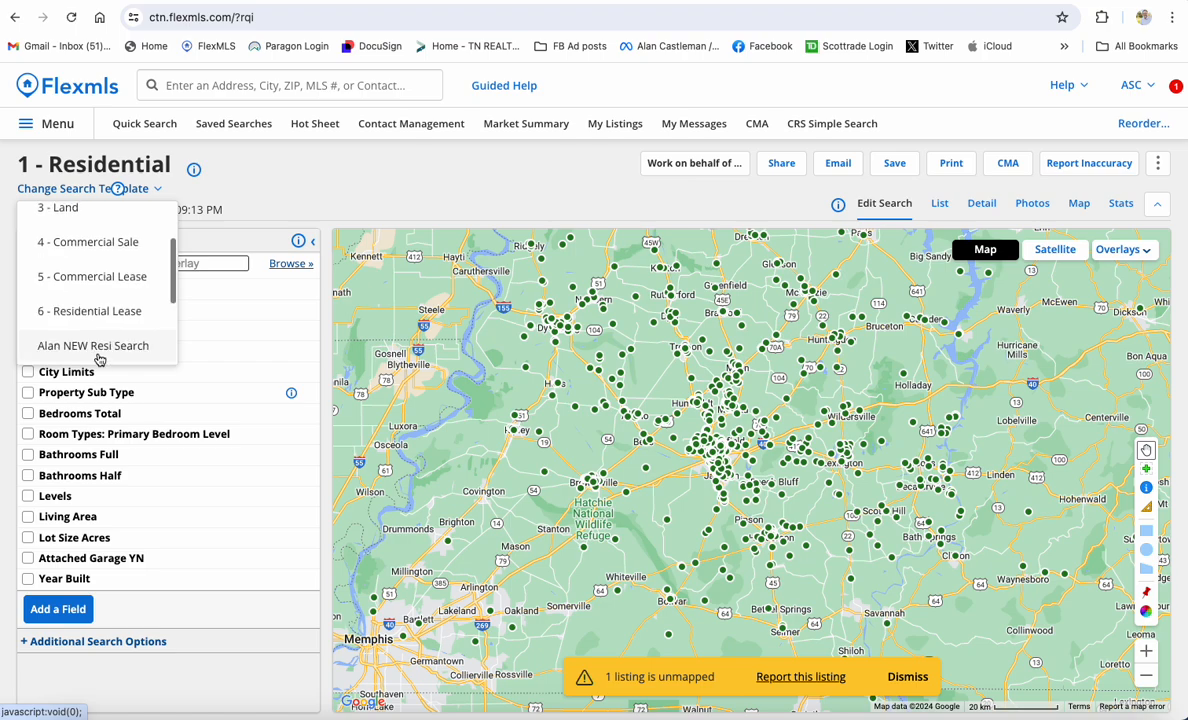
Load the NEW Resi Search template and expand then collapse its Levels choices
click(98, 342)
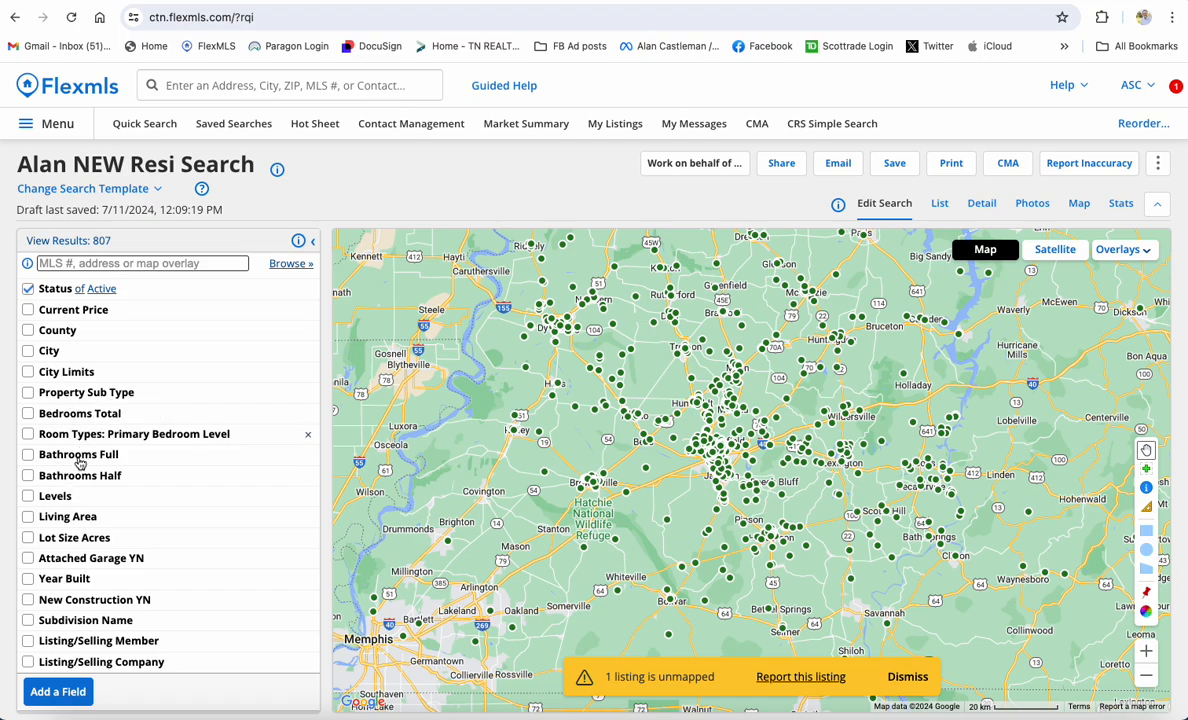
click(56, 496)
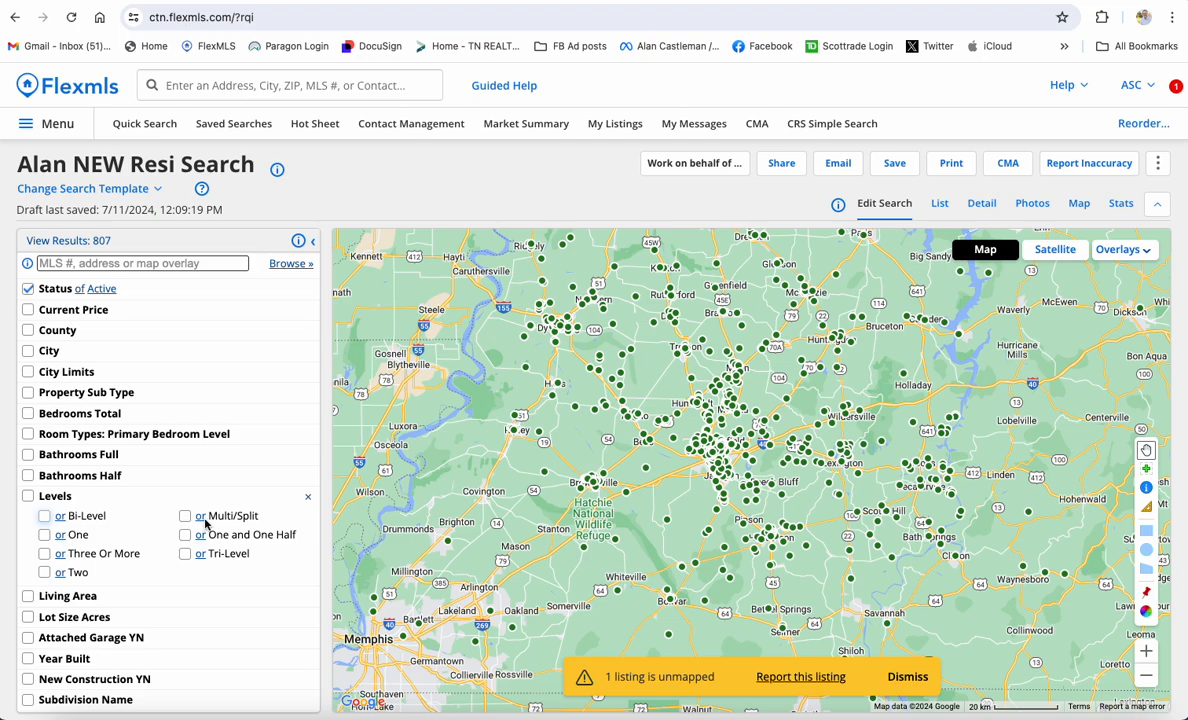
click(56, 496)
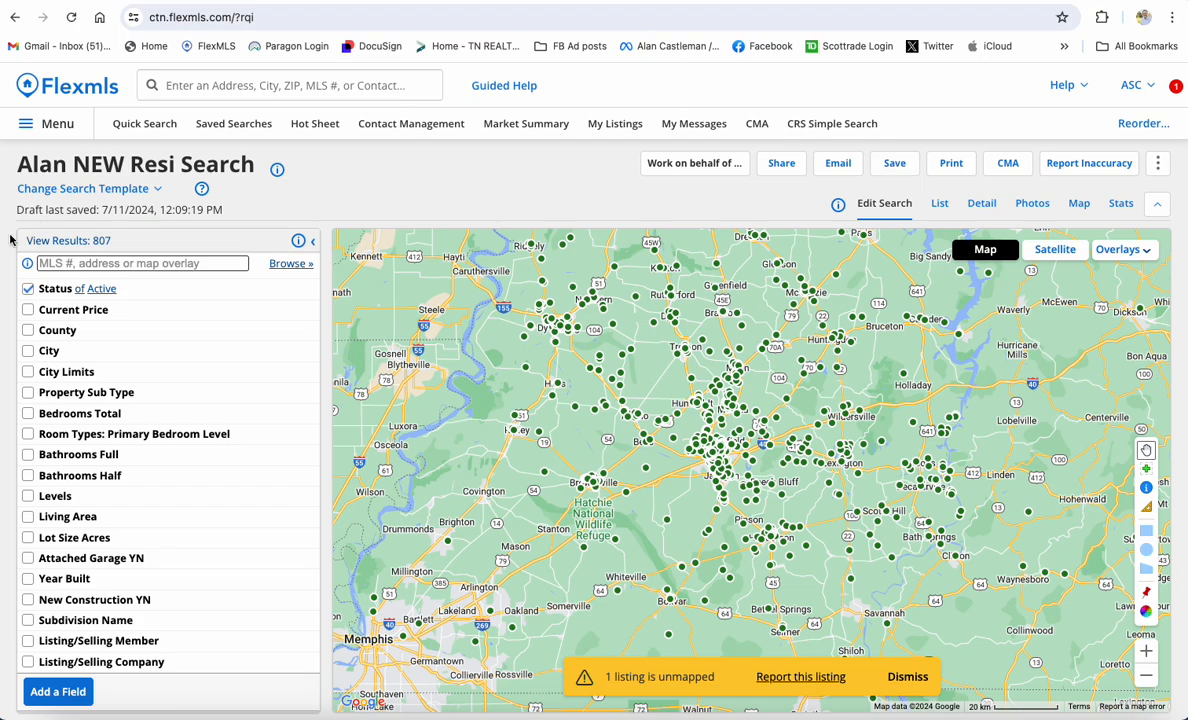
Go to Preferences > Quick Search Templates from the main menu
click(51, 124)
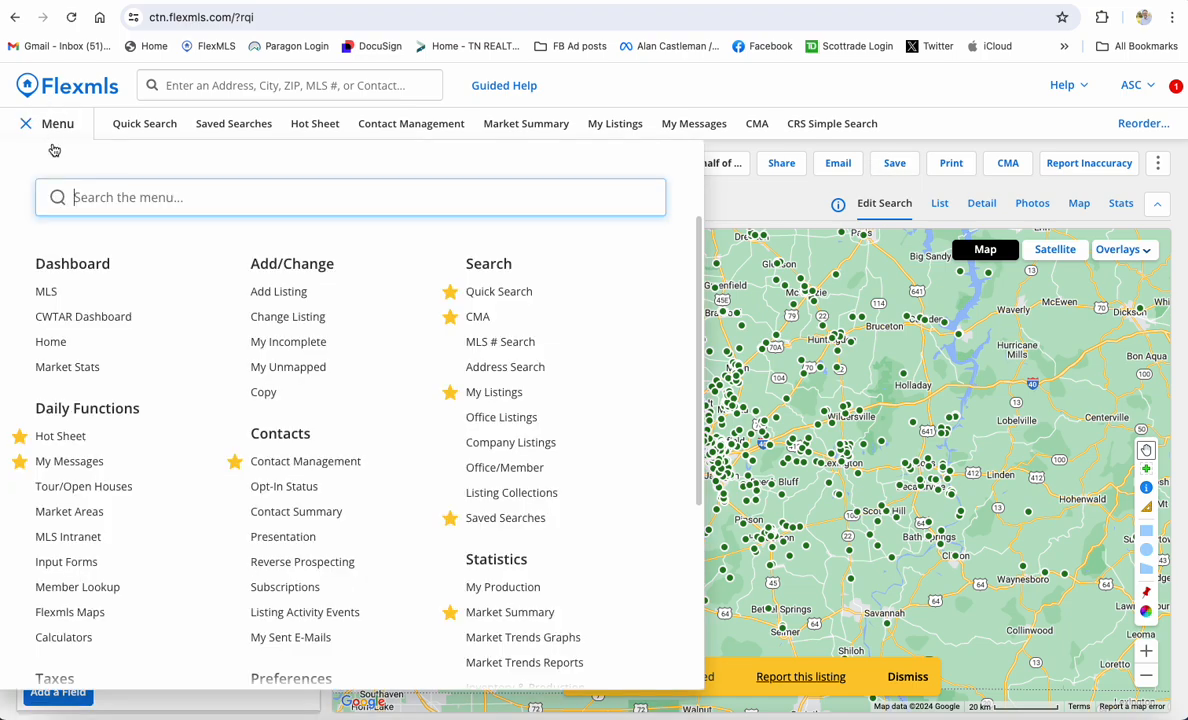
scroll(215, 415, down, 2)
scroll(253, 446, down, 1)
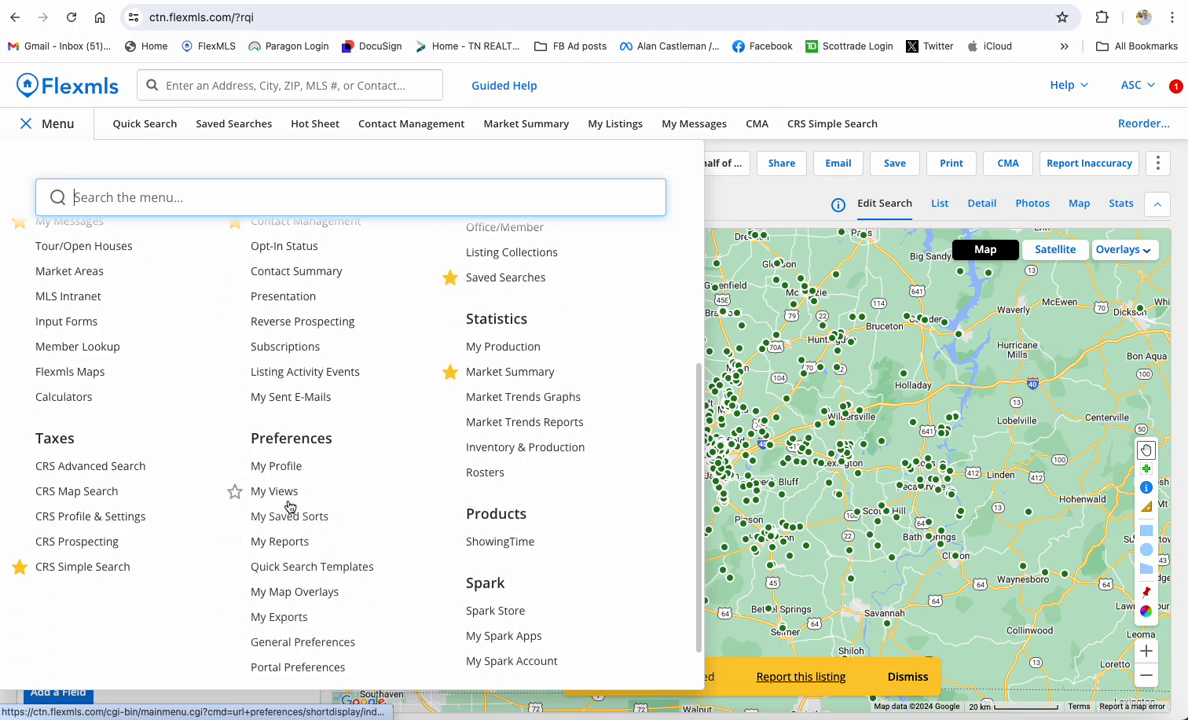
click(302, 567)
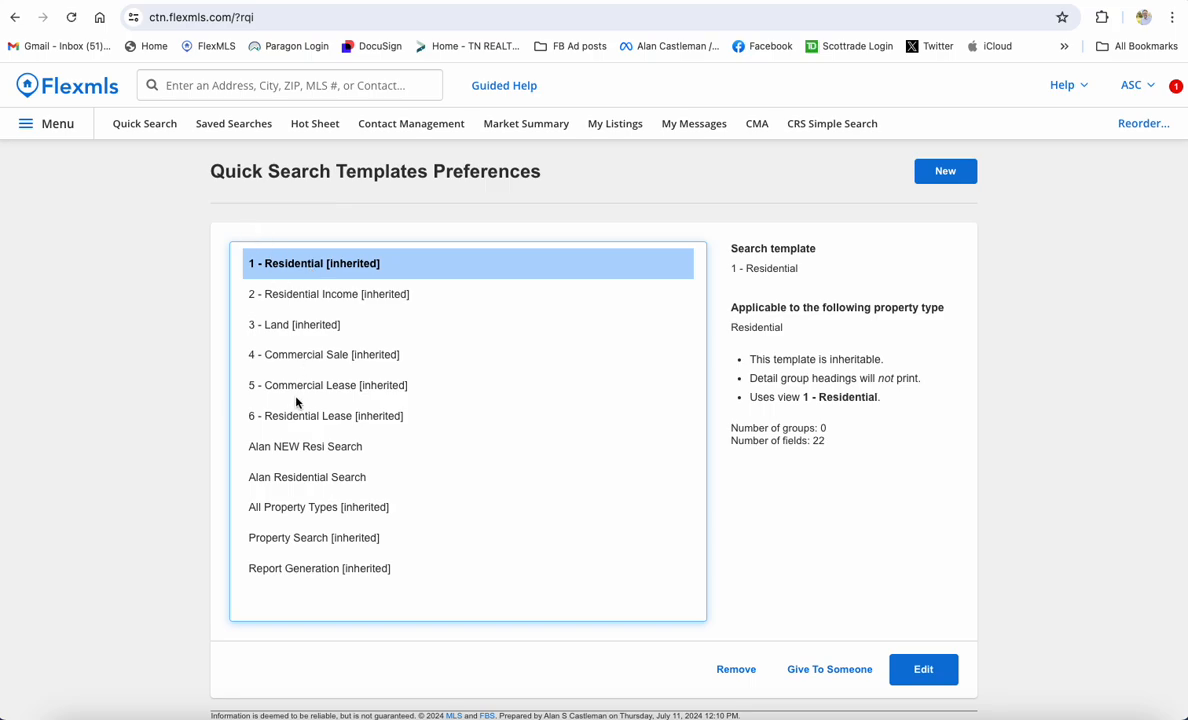
Edit the NEW Resi Search template and continue to its Choose Fields page
click(314, 450)
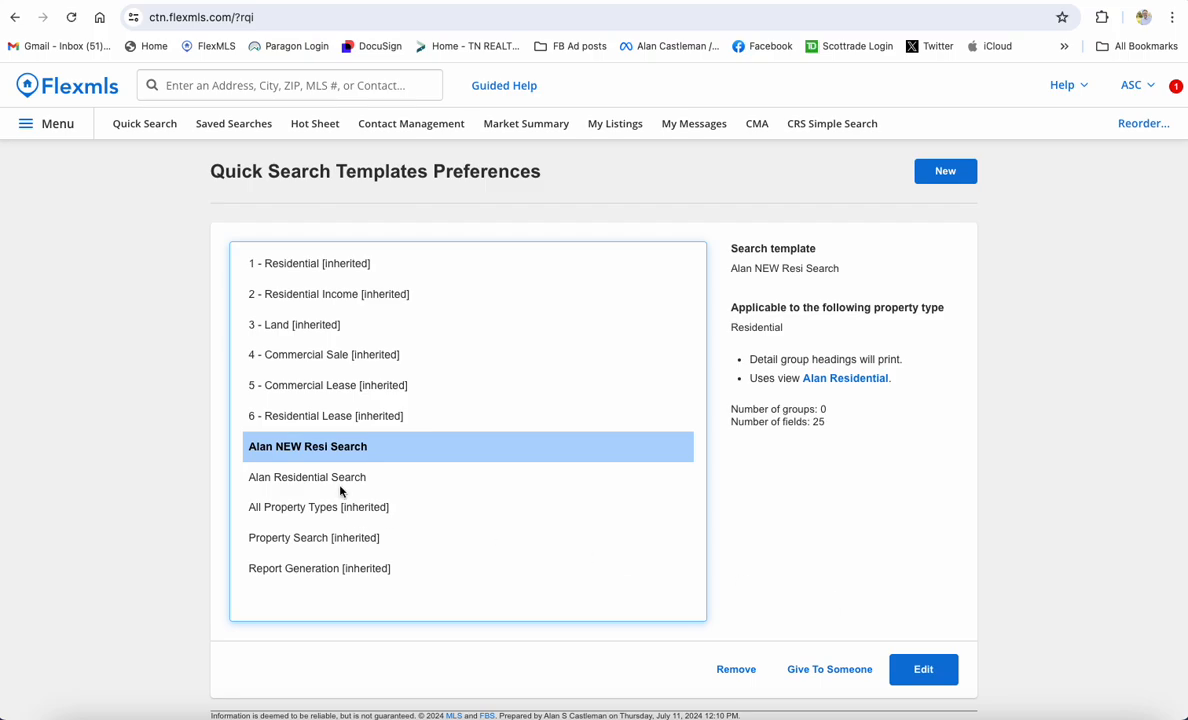
click(933, 673)
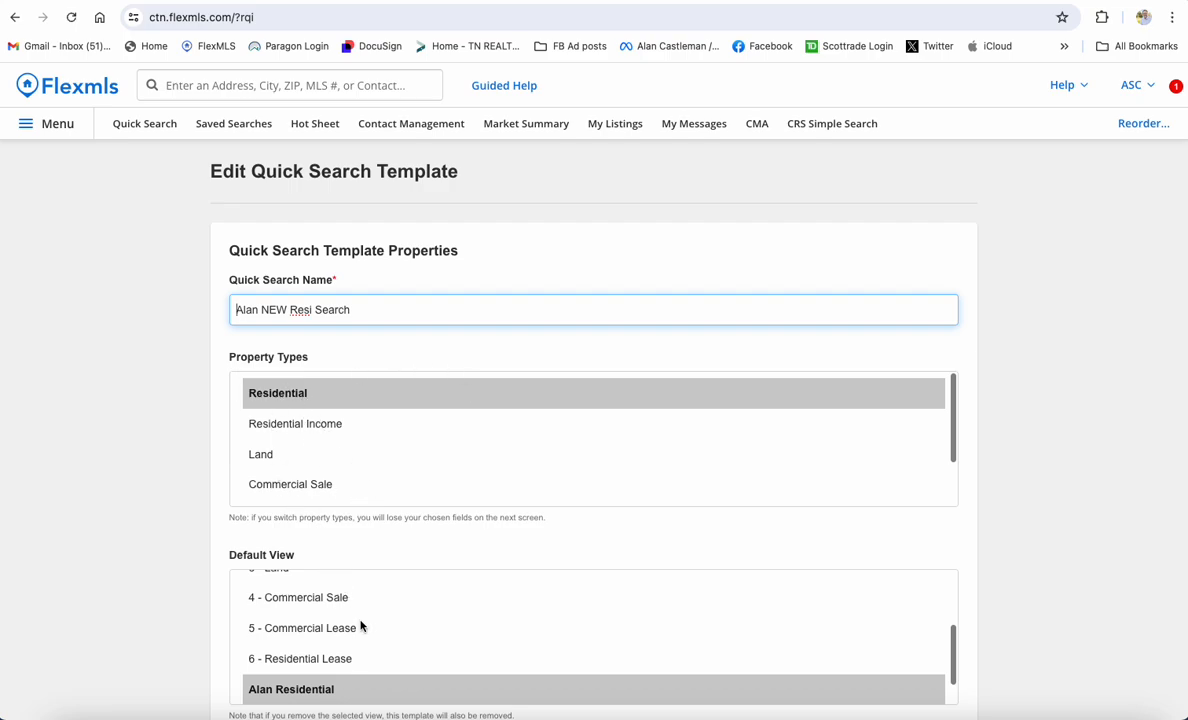
scroll(868, 541, down, 1)
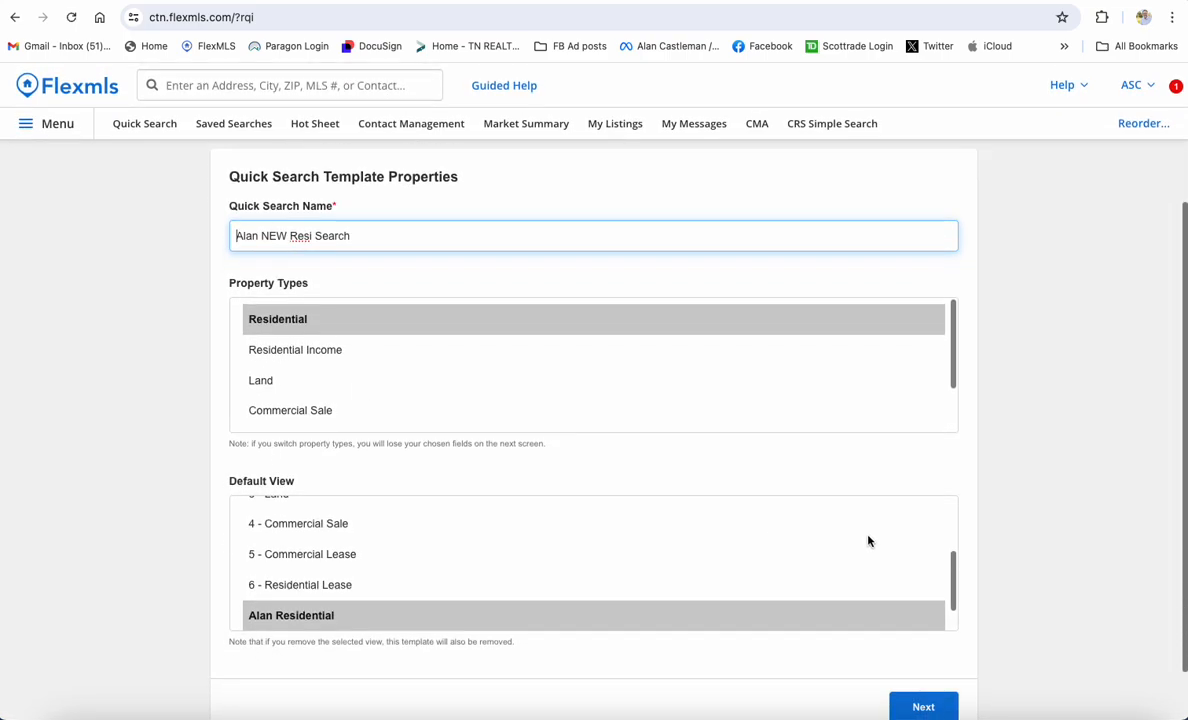
scroll(891, 675, down, 1)
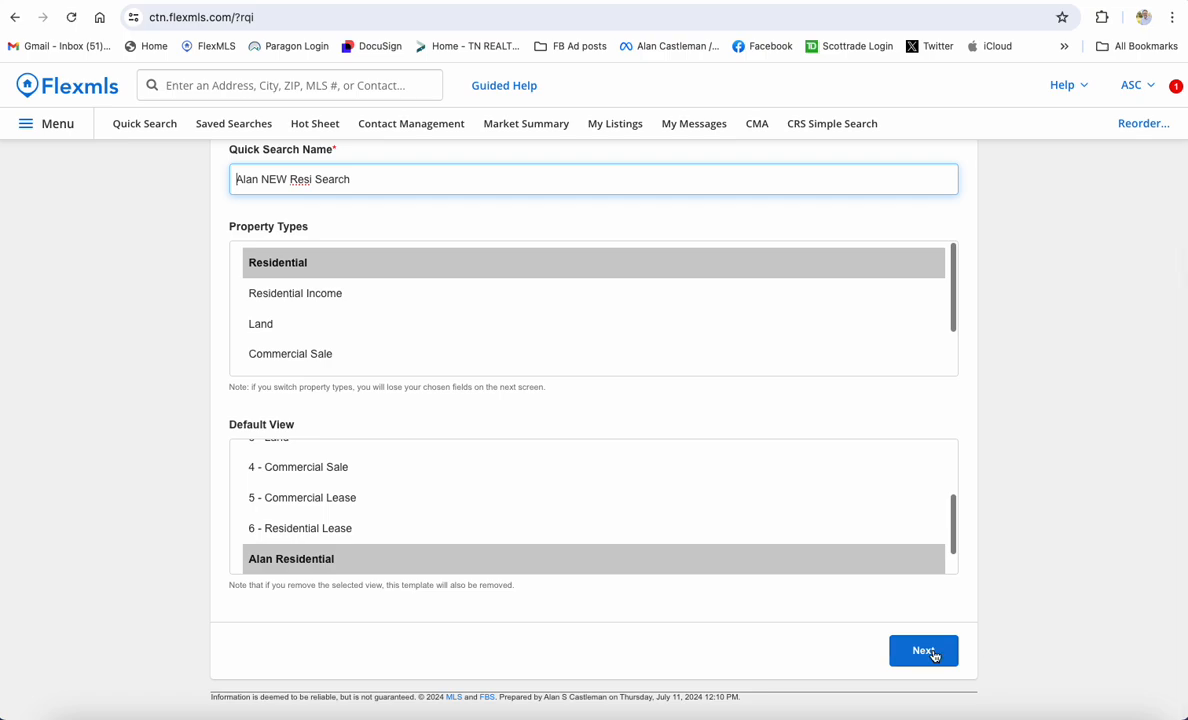
click(923, 651)
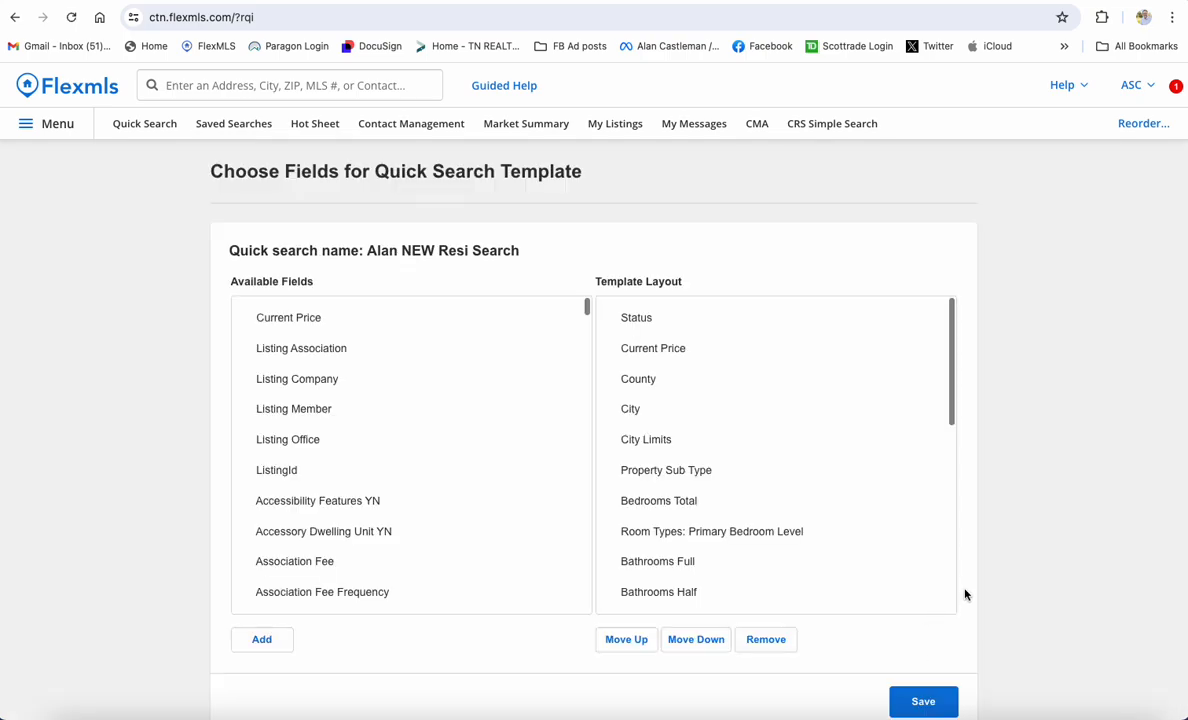
scroll(930, 680, down, 1)
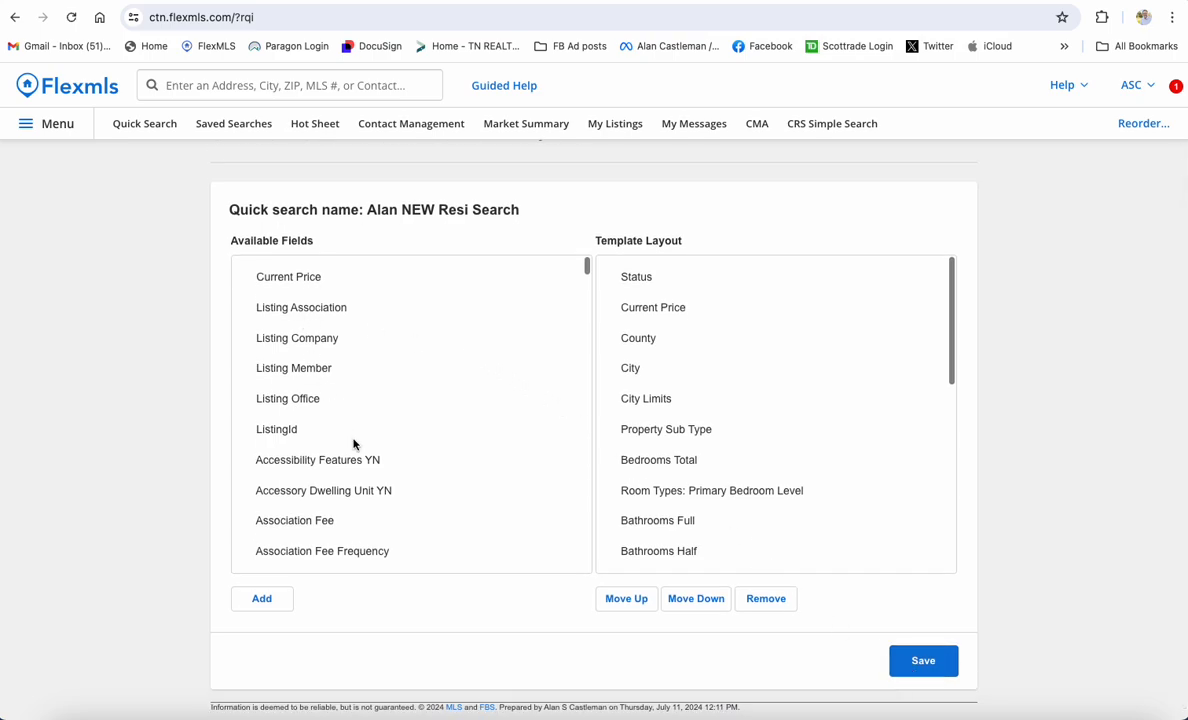
scroll(353, 444, down, 10)
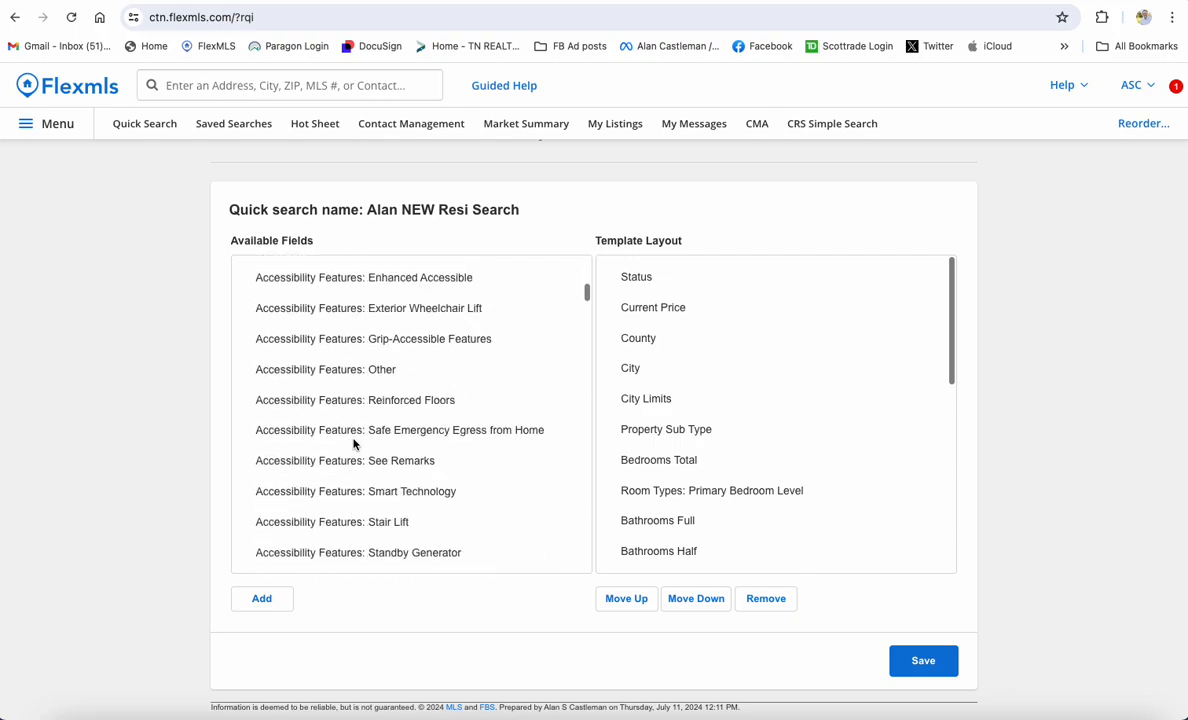
scroll(353, 444, down, 15)
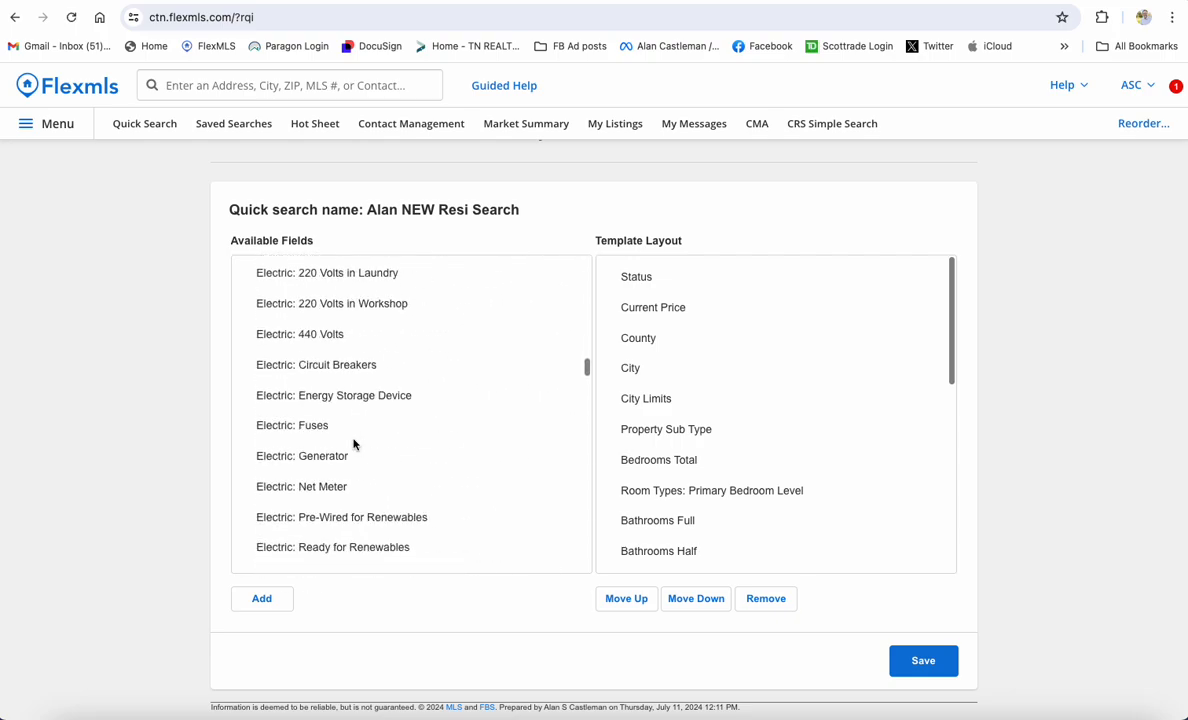
scroll(353, 444, down, 15)
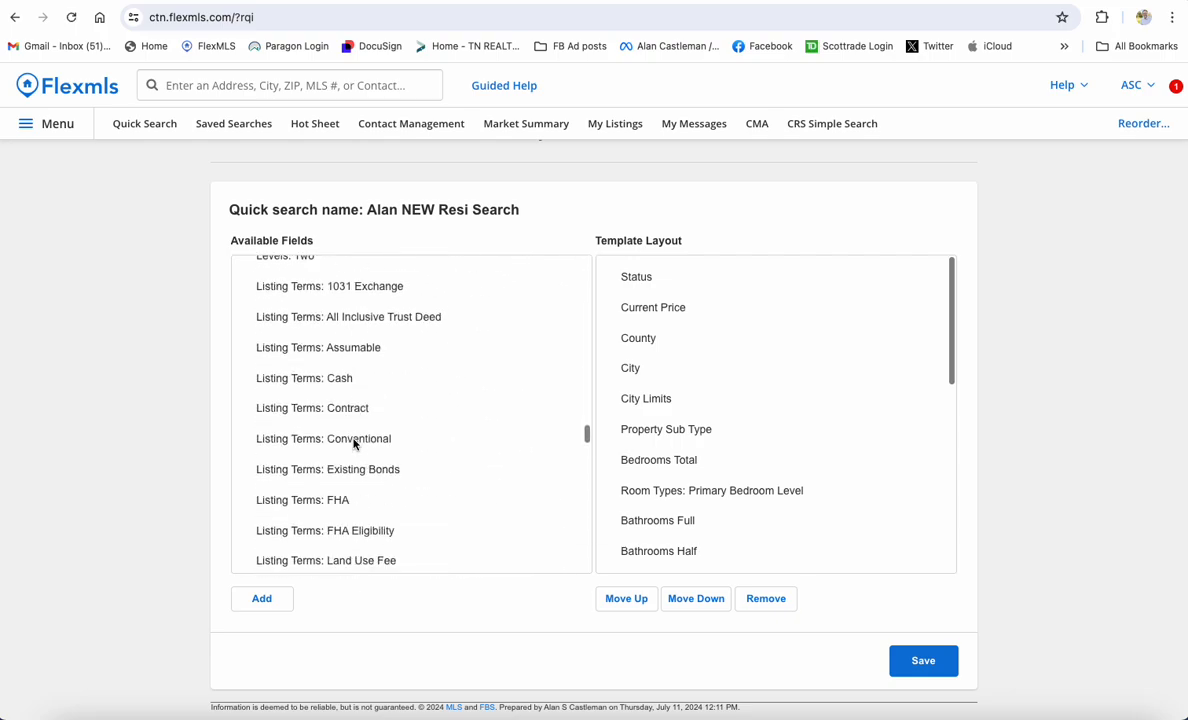
scroll(353, 444, up, 15)
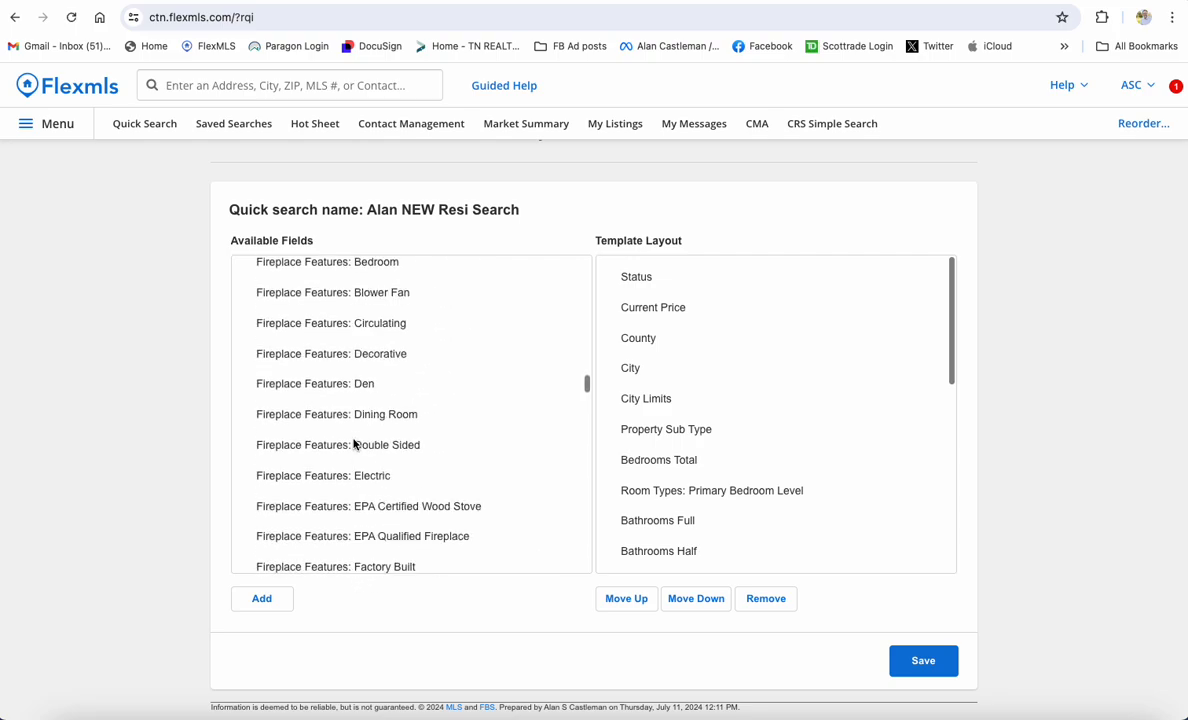
scroll(353, 444, up, 15)
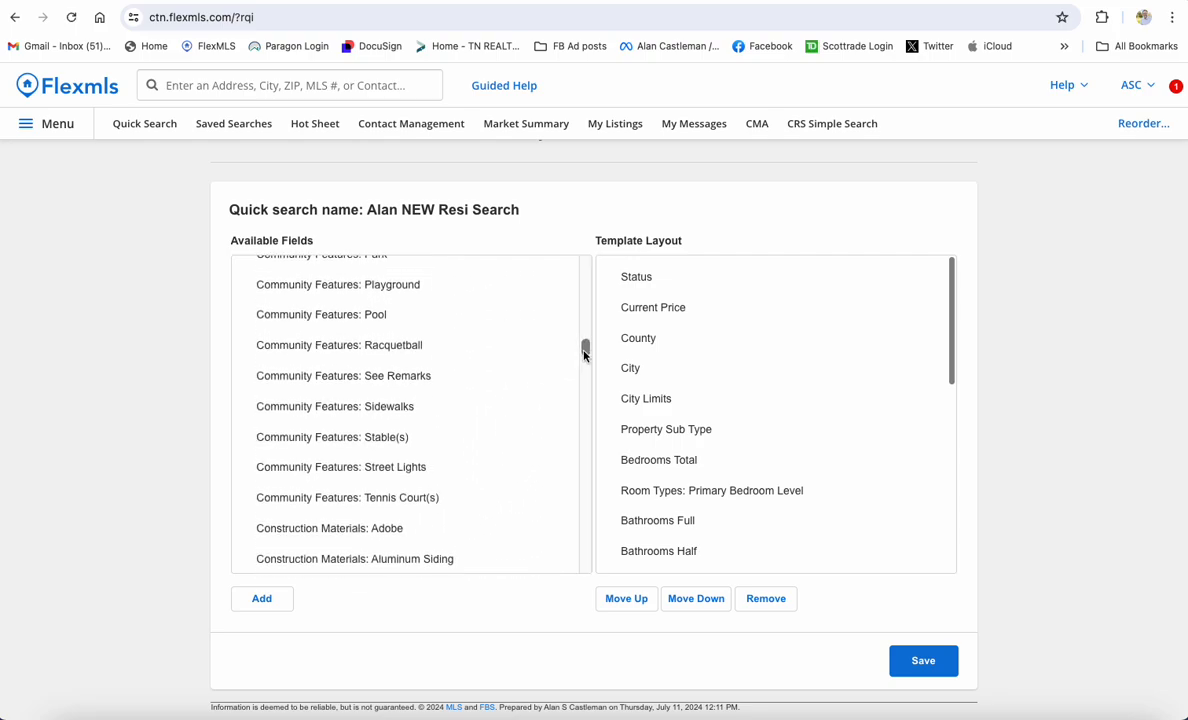
drag(585, 352, 583, 270)
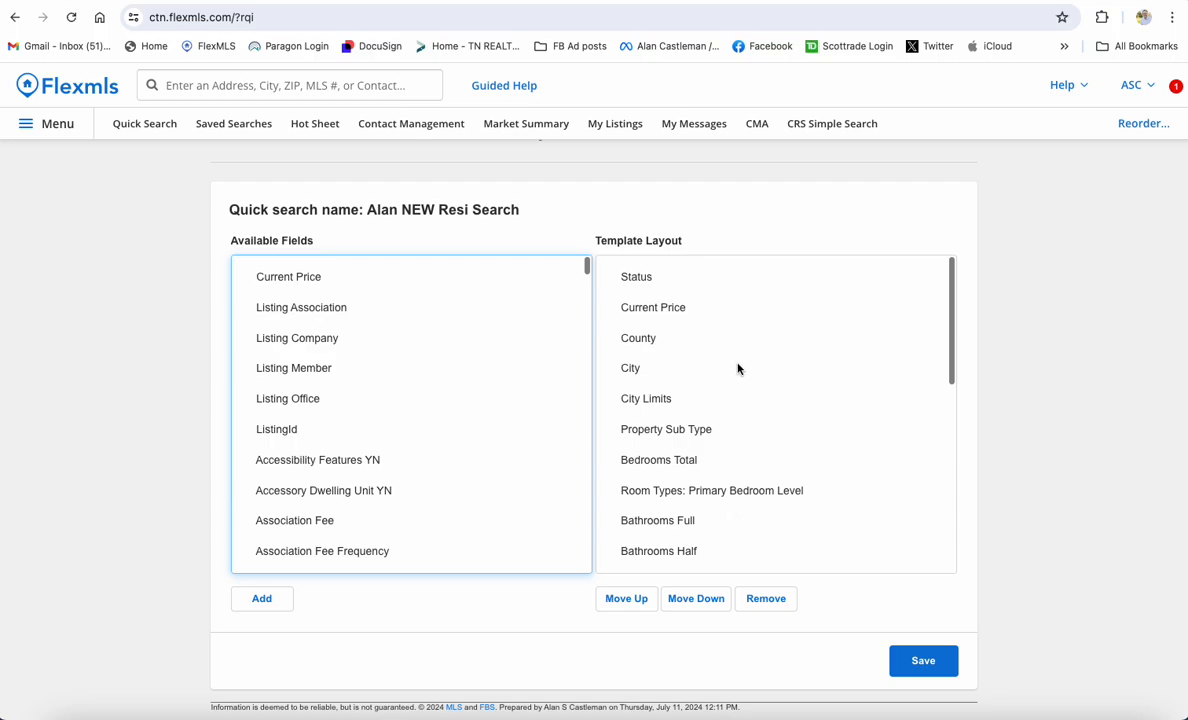
scroll(738, 369, down, 10)
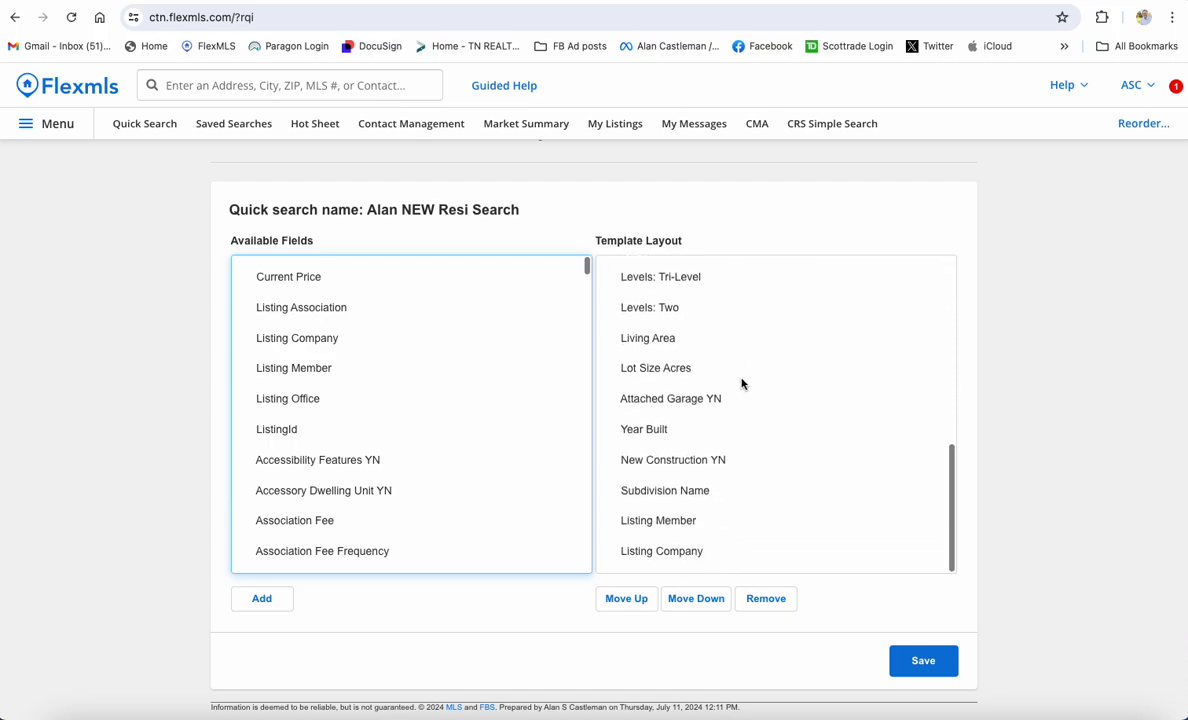
scroll(741, 383, up, 10)
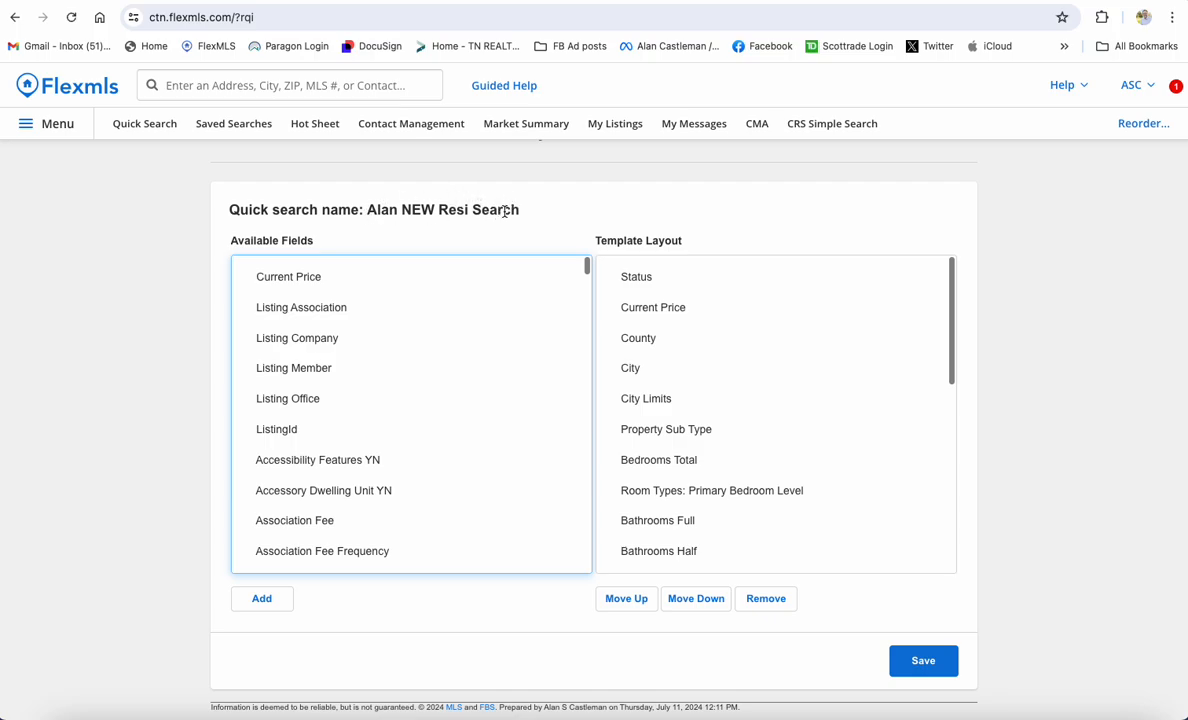
scroll(650, 358, down, 1)
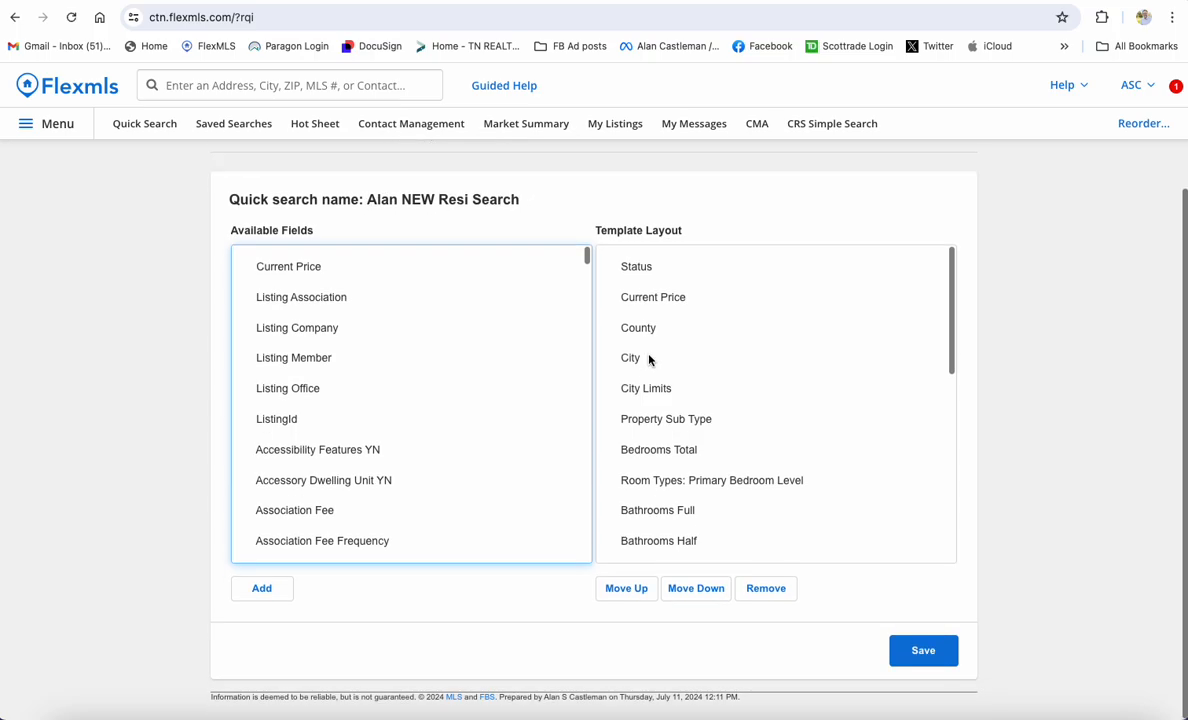
Remove Property Sub Type and the seven Levels fields from the template layout
click(651, 421)
click(743, 592)
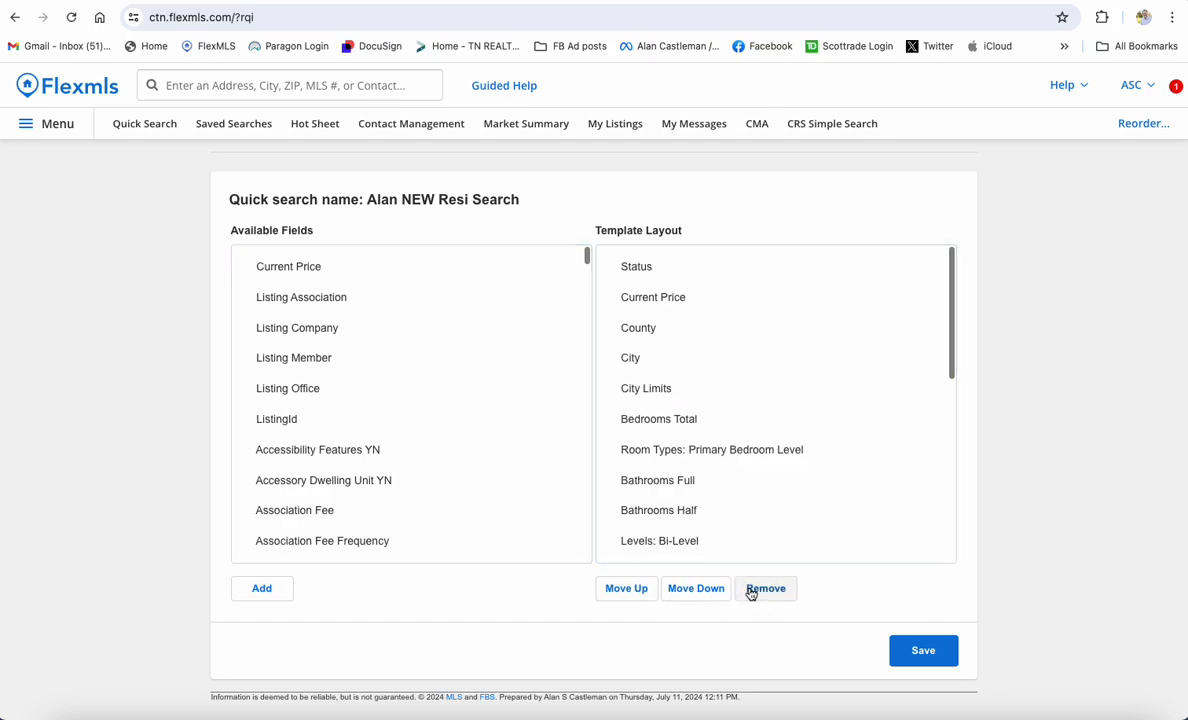
scroll(751, 417, down, 5)
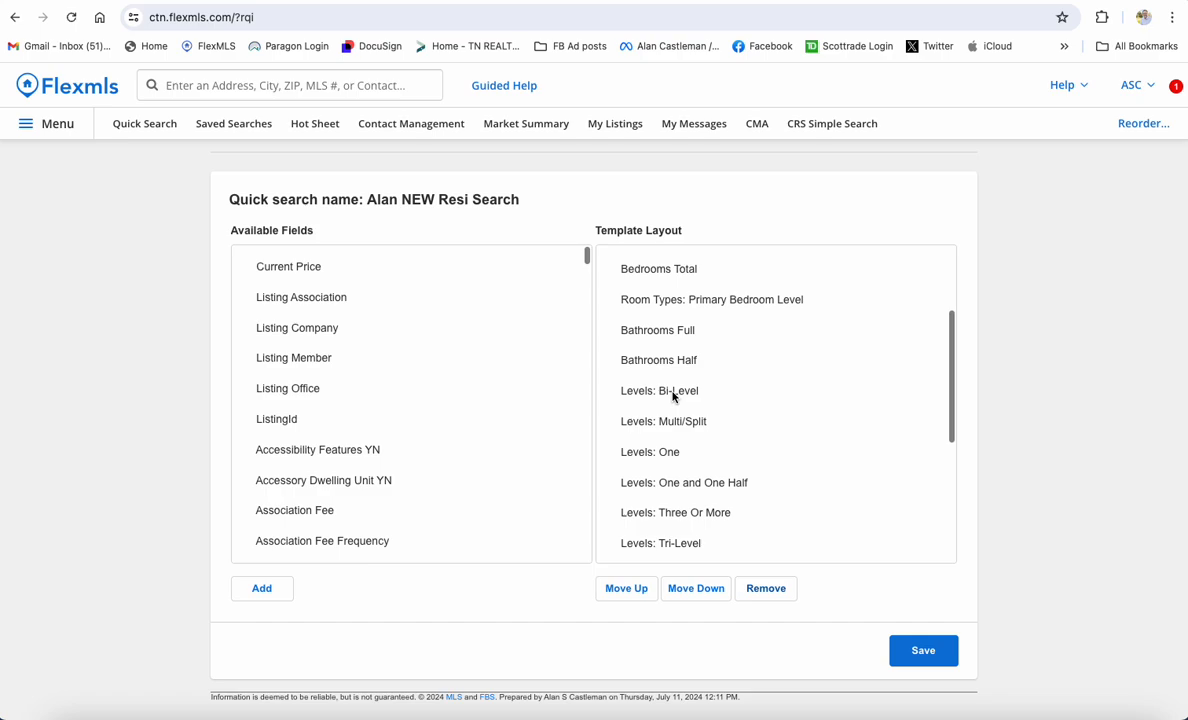
click(673, 396)
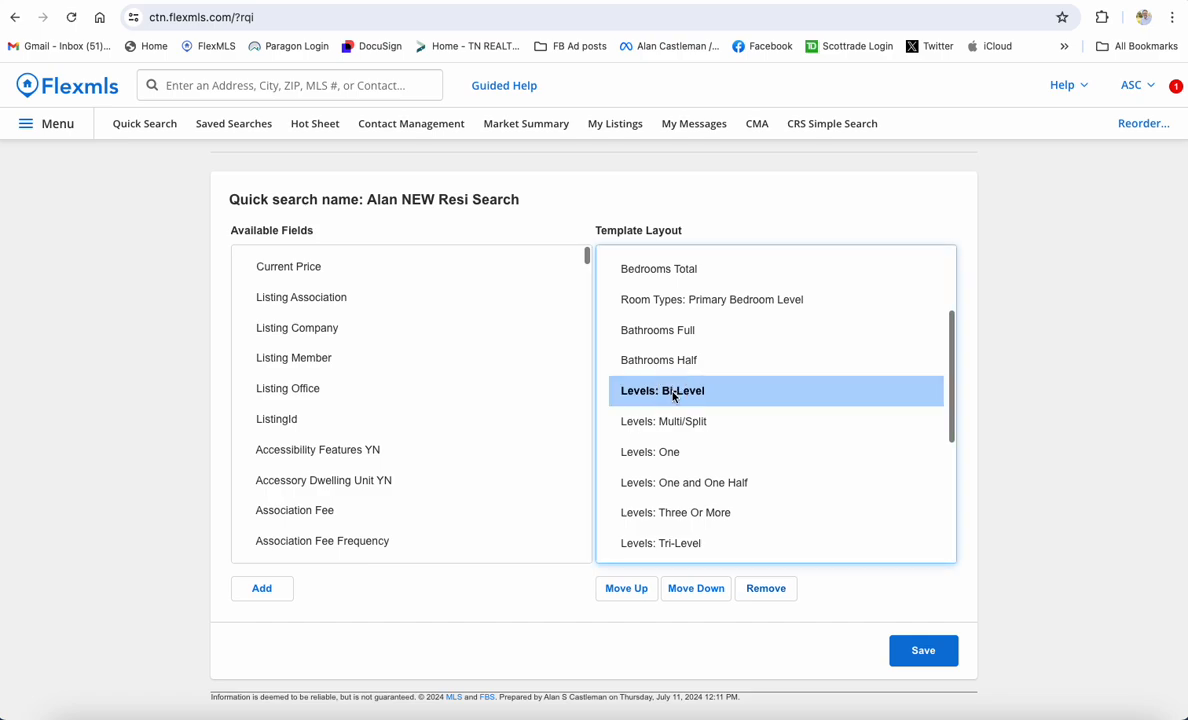
mouse_move(673, 396)
mouse_down()
mouse_move(684, 512)
mouse_move(666, 378)
mouse_move(664, 397)
mouse_up()
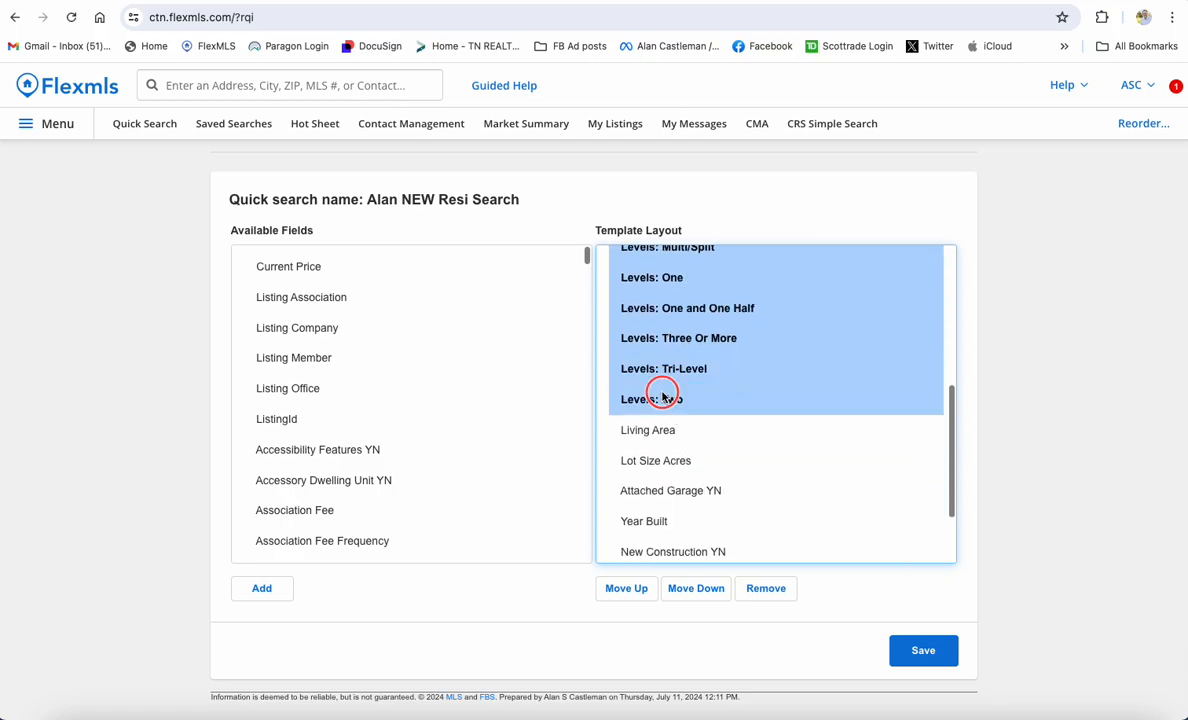
click(765, 589)
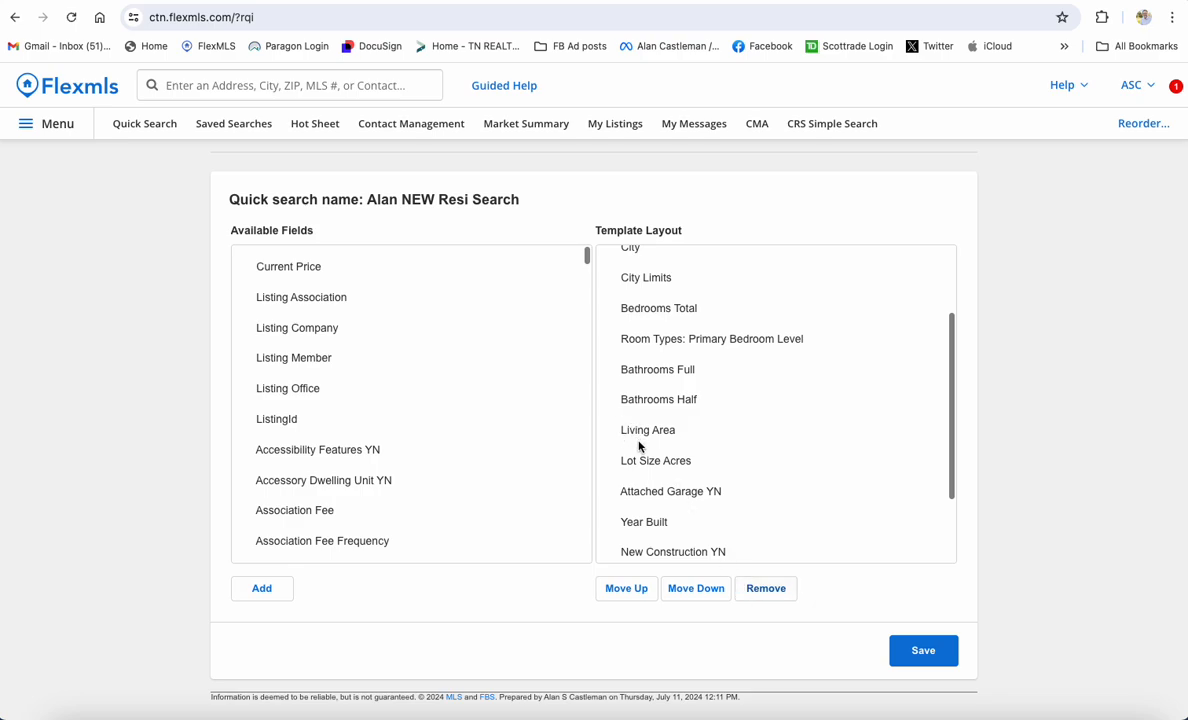
Select New Construction YN and Subdivision Name together and move them up toward City
scroll(657, 510, down, 1)
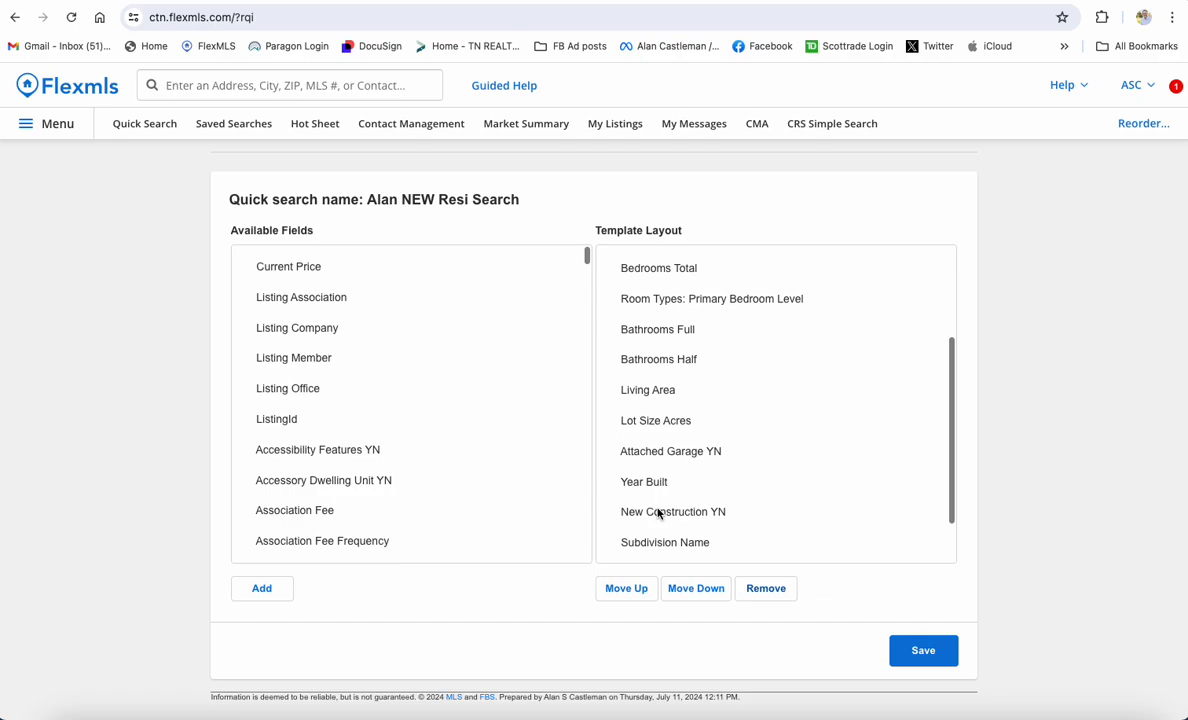
click(658, 512)
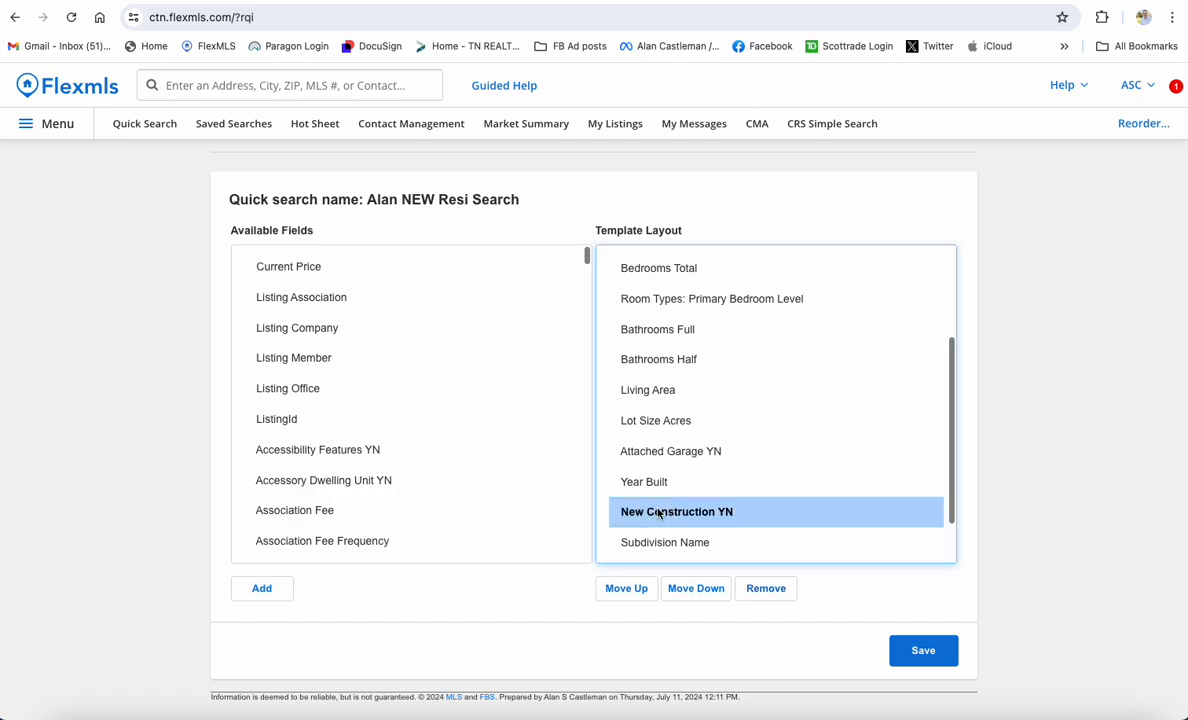
click(645, 590)
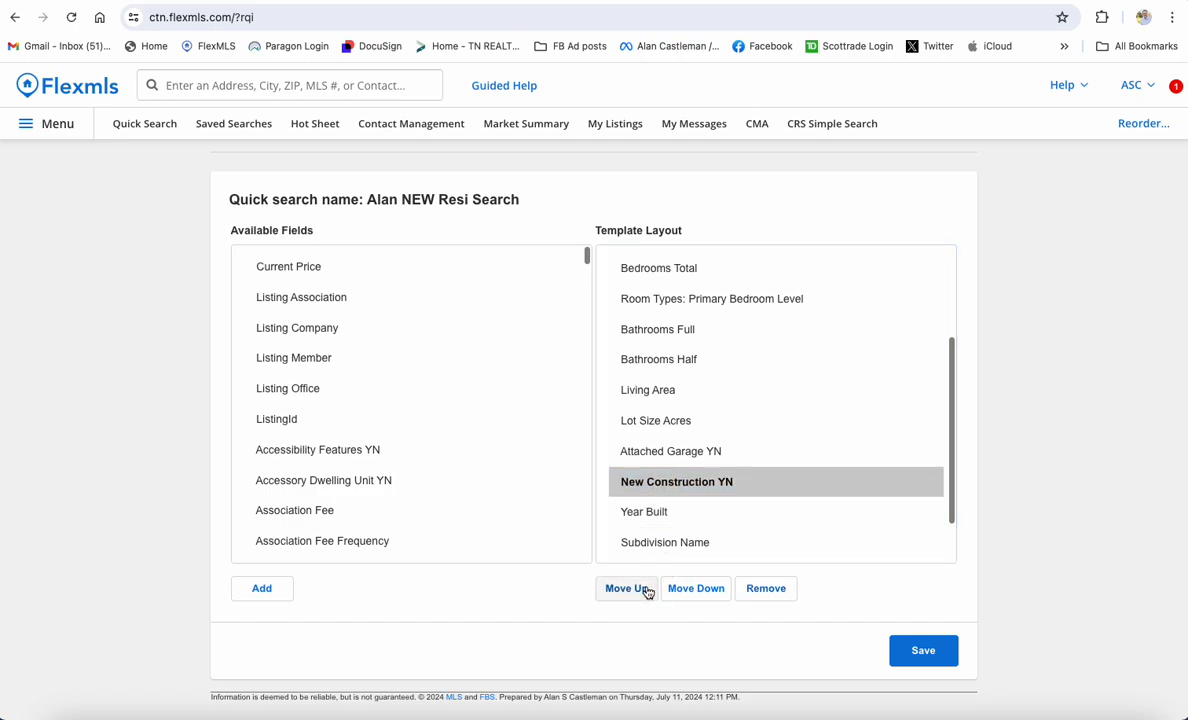
click(686, 590)
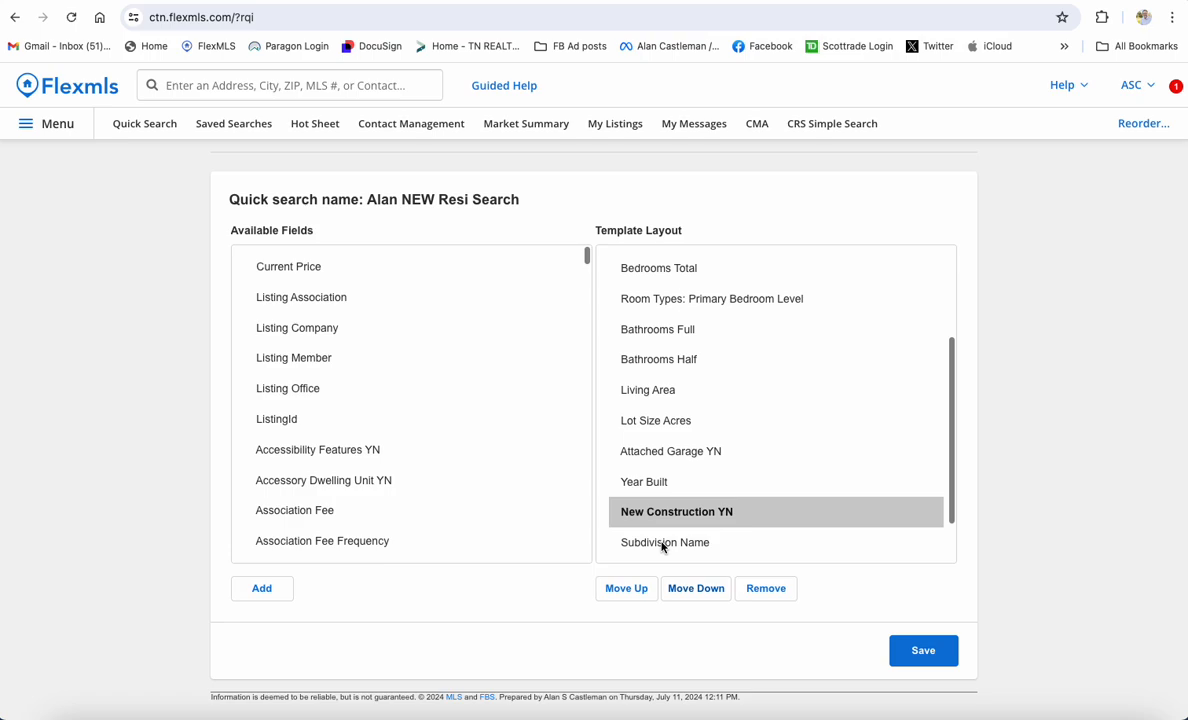
shift+click(661, 546)
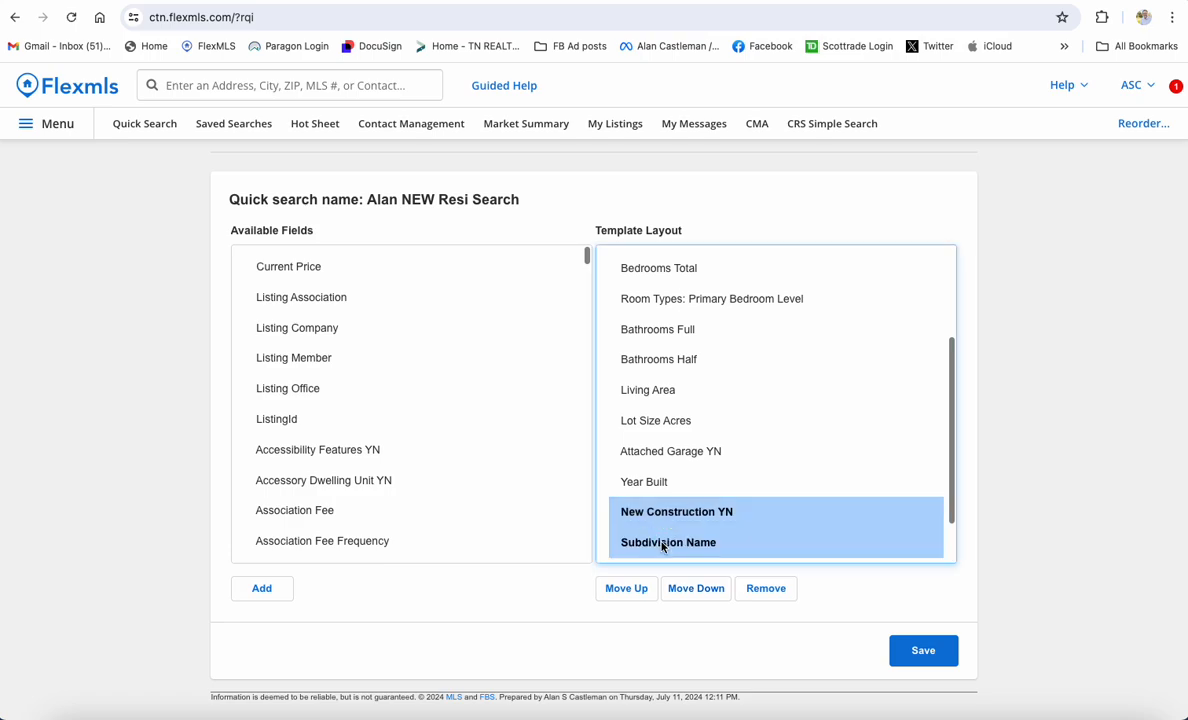
scroll(670, 537, down, 1)
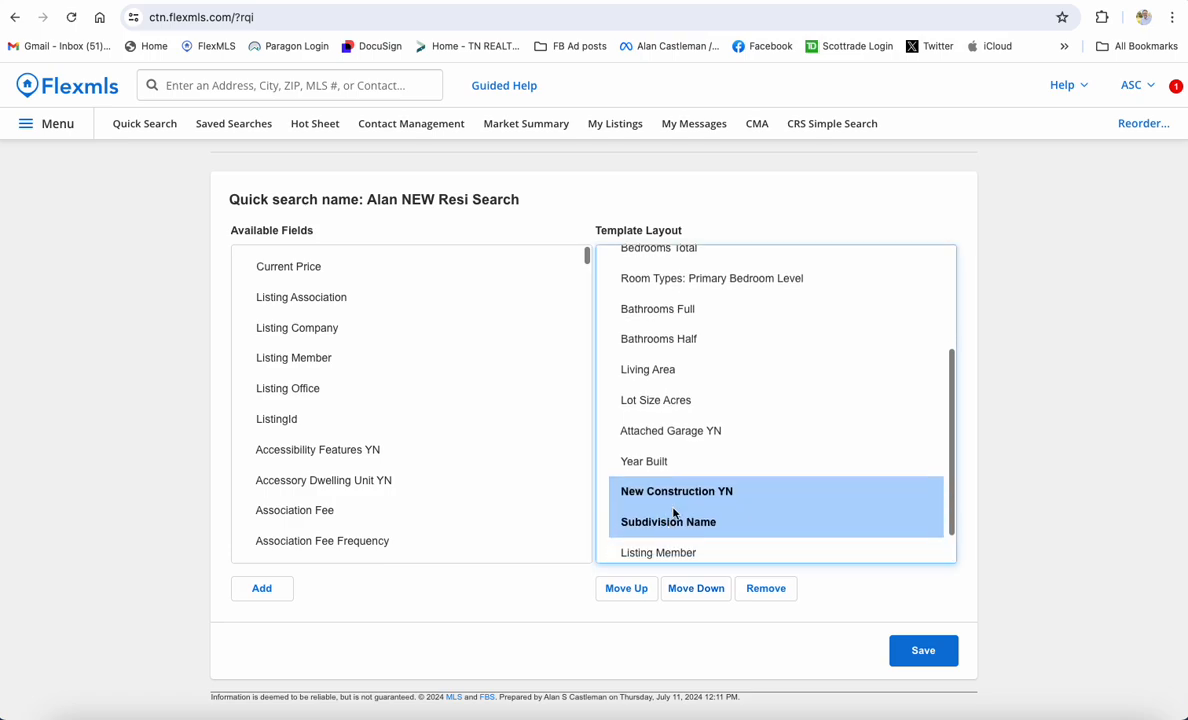
click(640, 589)
click(640, 589)
click(641, 590)
click(642, 590)
click(642, 590)
click(642, 590)
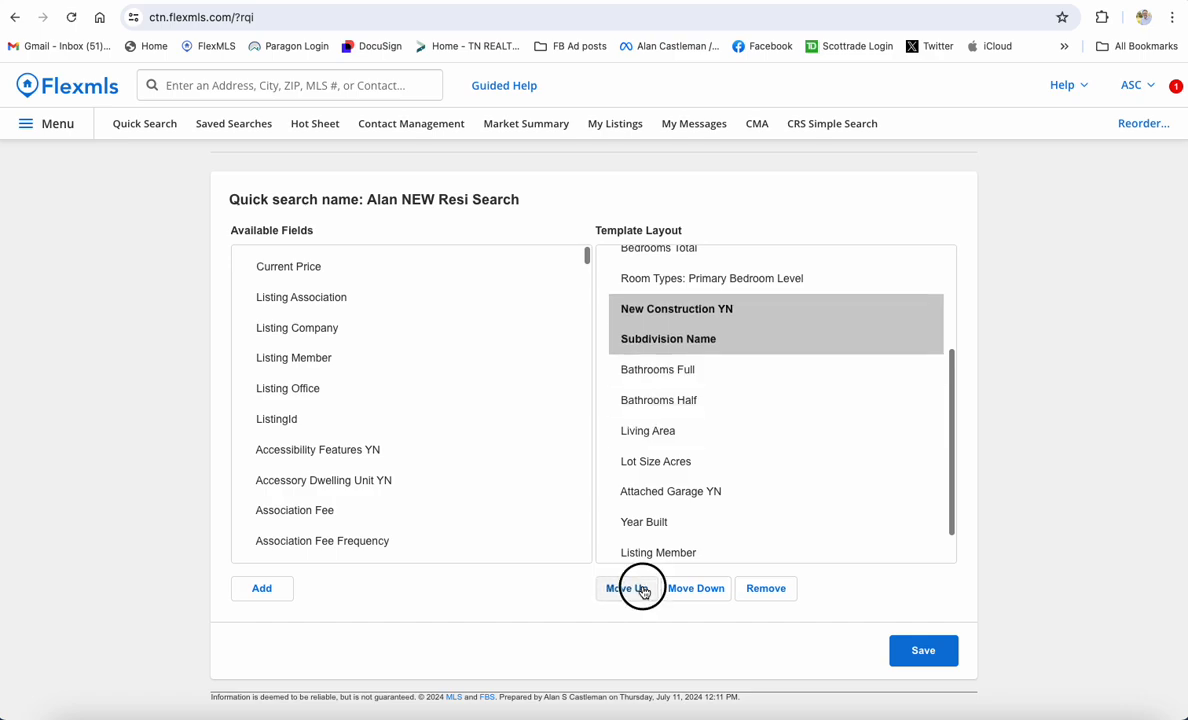
click(642, 590)
click(642, 590)
click(642, 590)
click(642, 590)
Settle the pair just below City, with New Construction YN after Subdivision Name
scroll(655, 550, up, 2)
scroll(655, 552, up, 2)
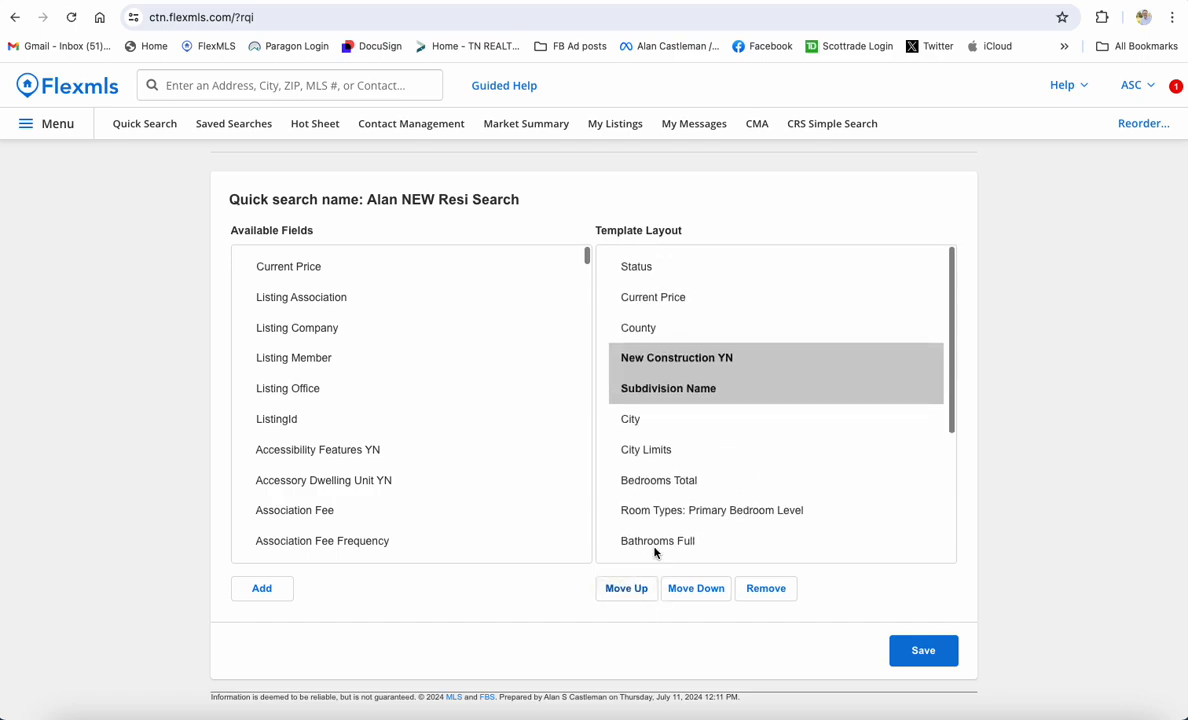
scroll(658, 631, up, 1)
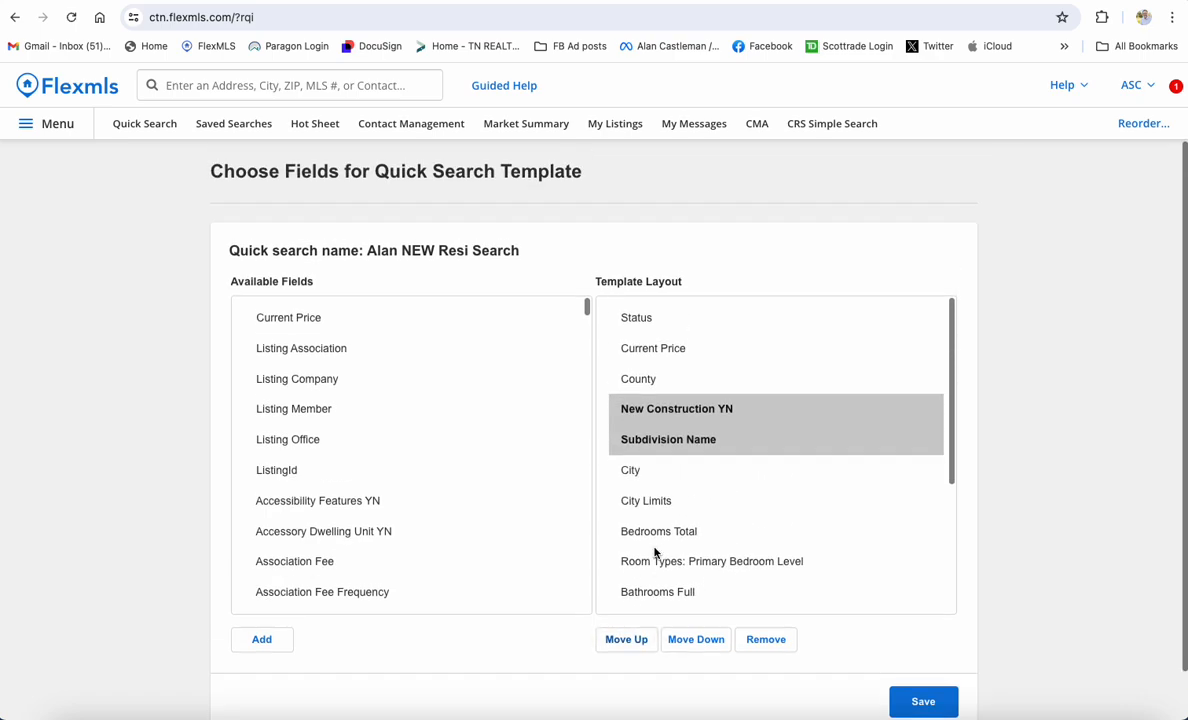
click(683, 644)
click(683, 644)
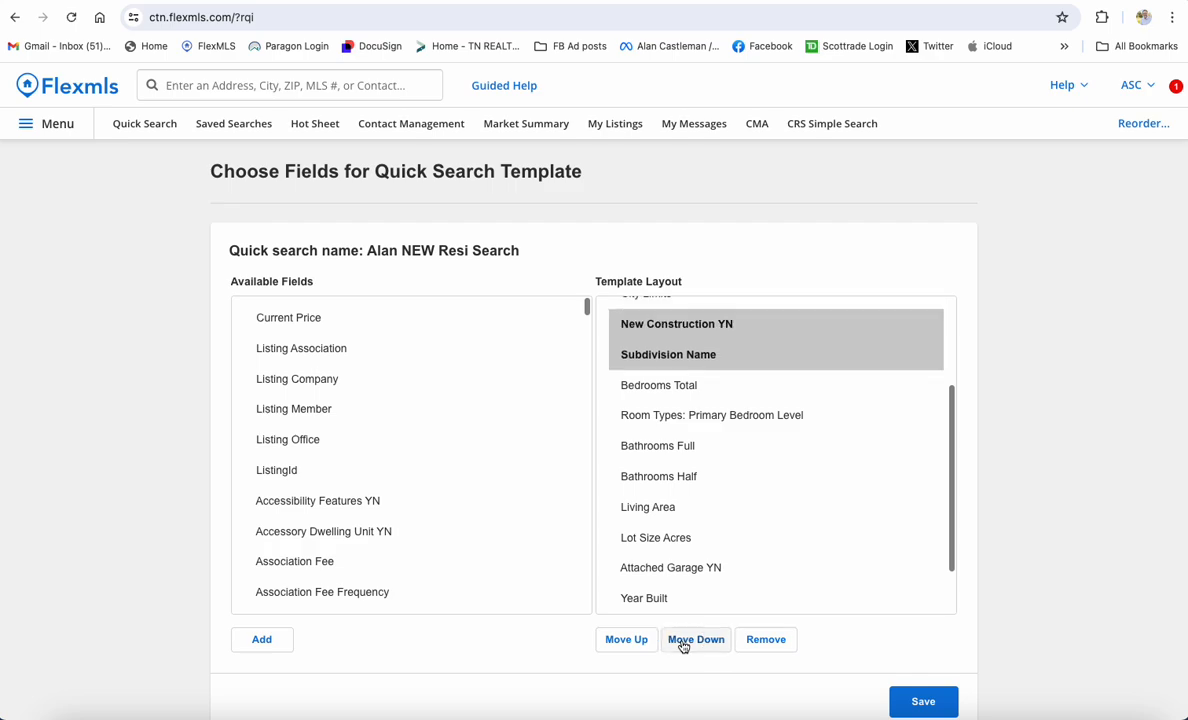
scroll(721, 450, up, 1)
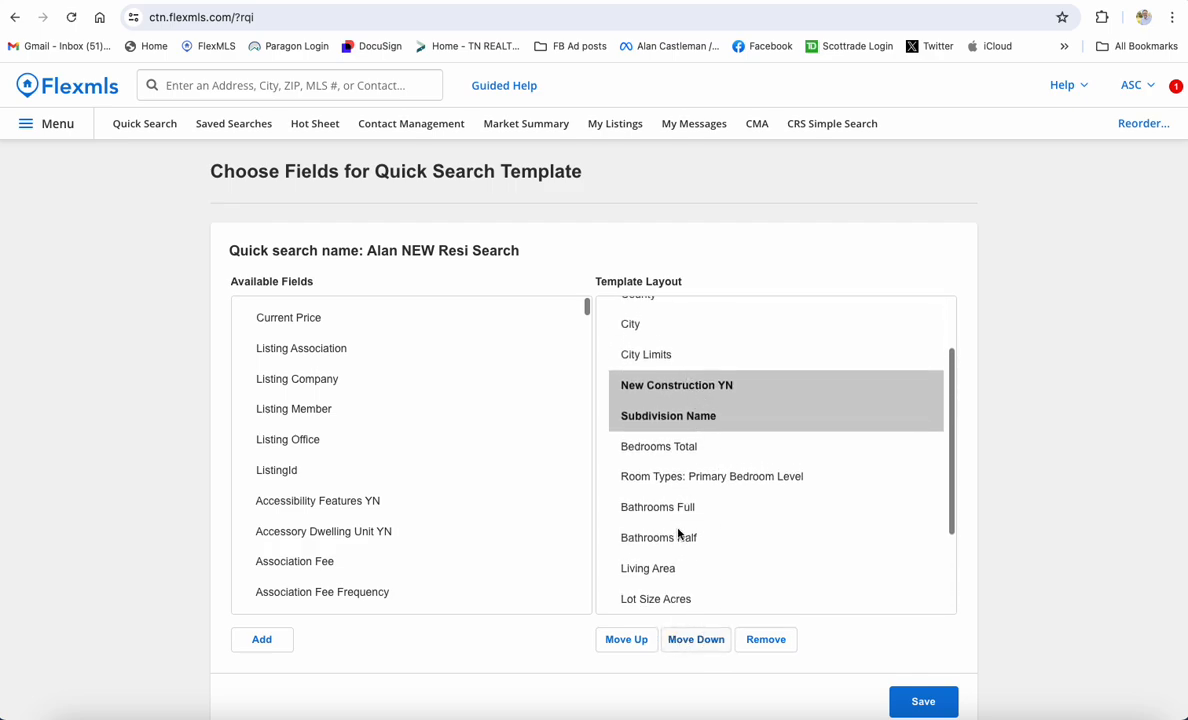
click(630, 639)
scroll(748, 445, up, 2)
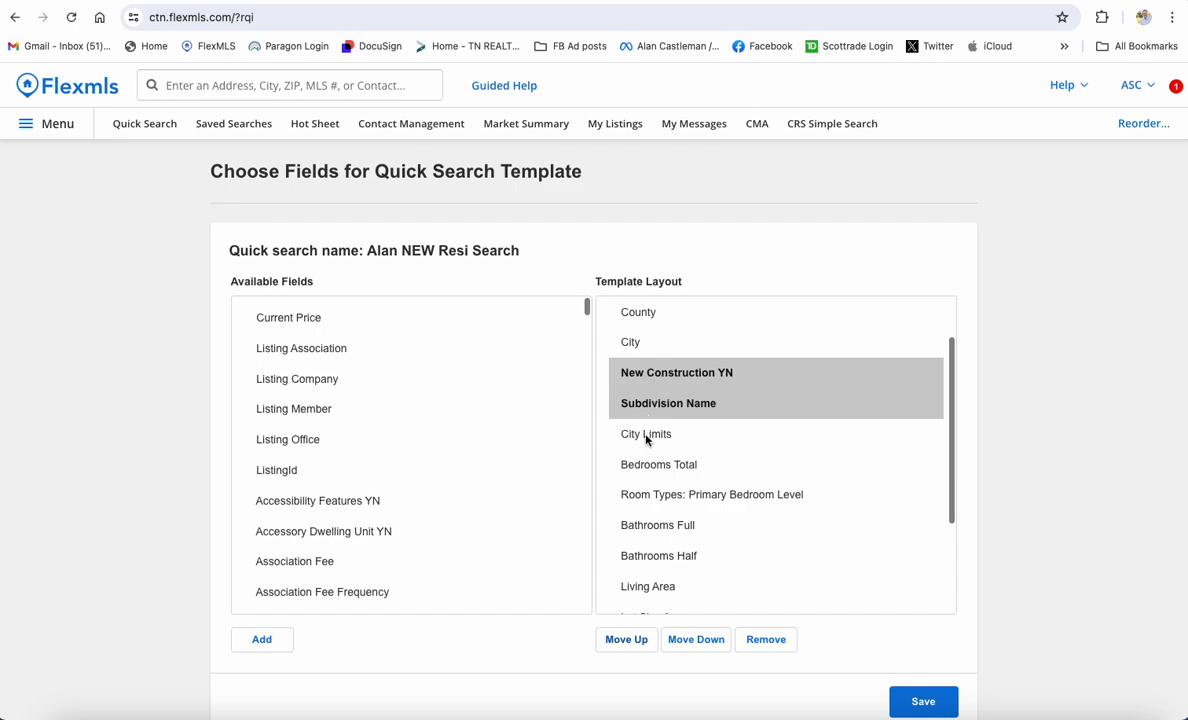
click(684, 428)
click(680, 374)
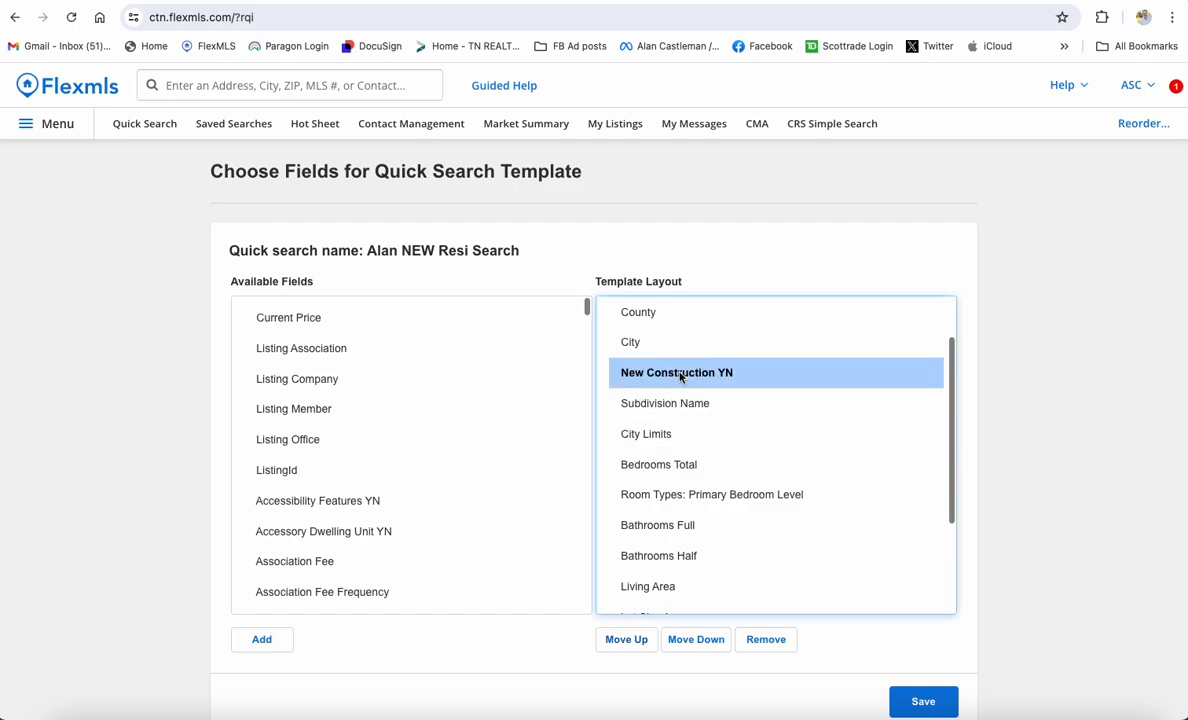
click(702, 639)
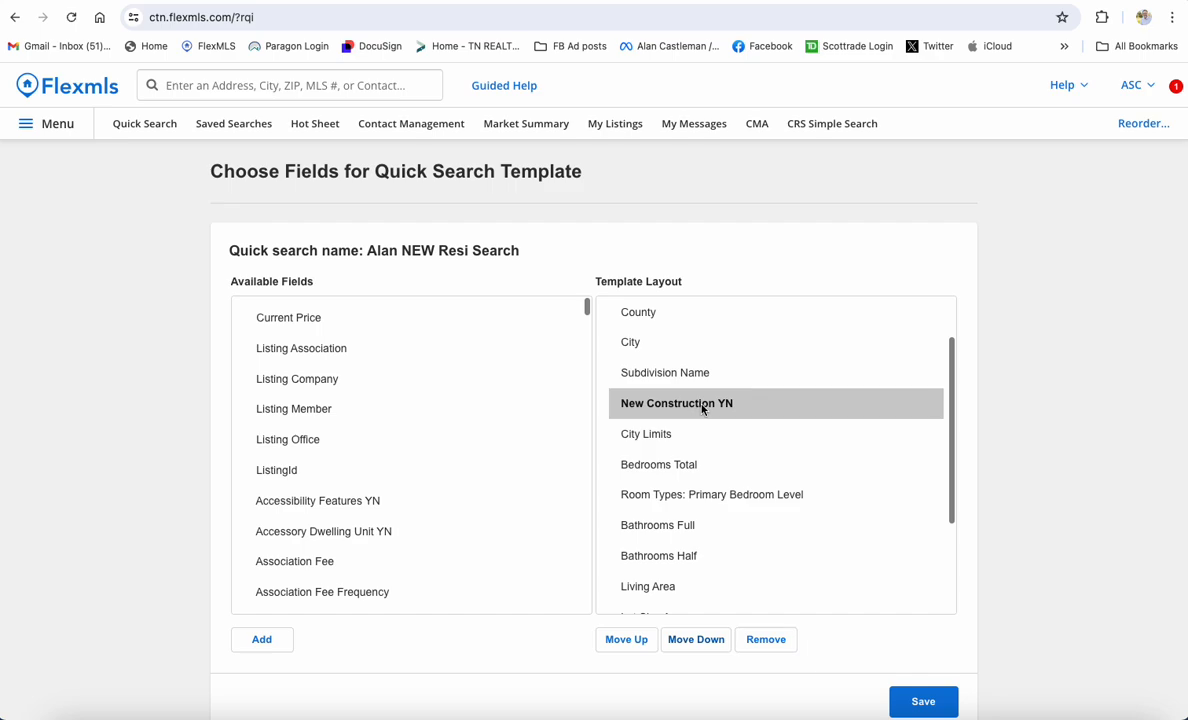
scroll(680, 470, down, 4)
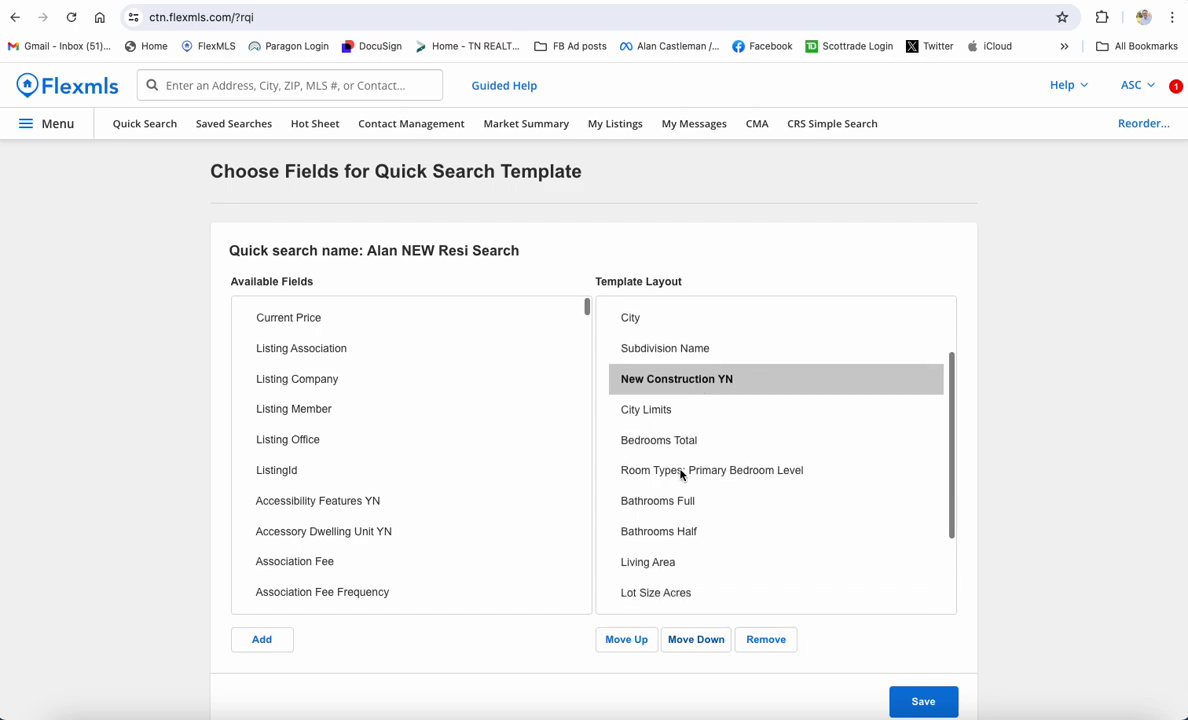
scroll(666, 468, down, 1)
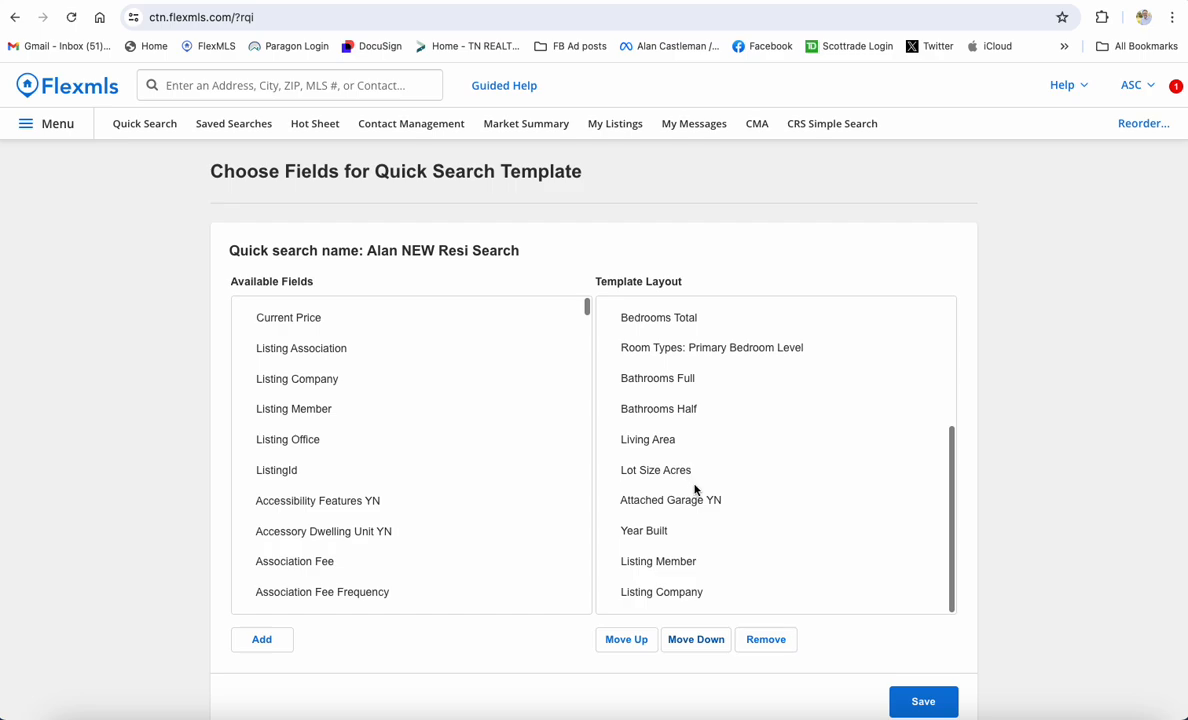
scroll(704, 459, up, 7)
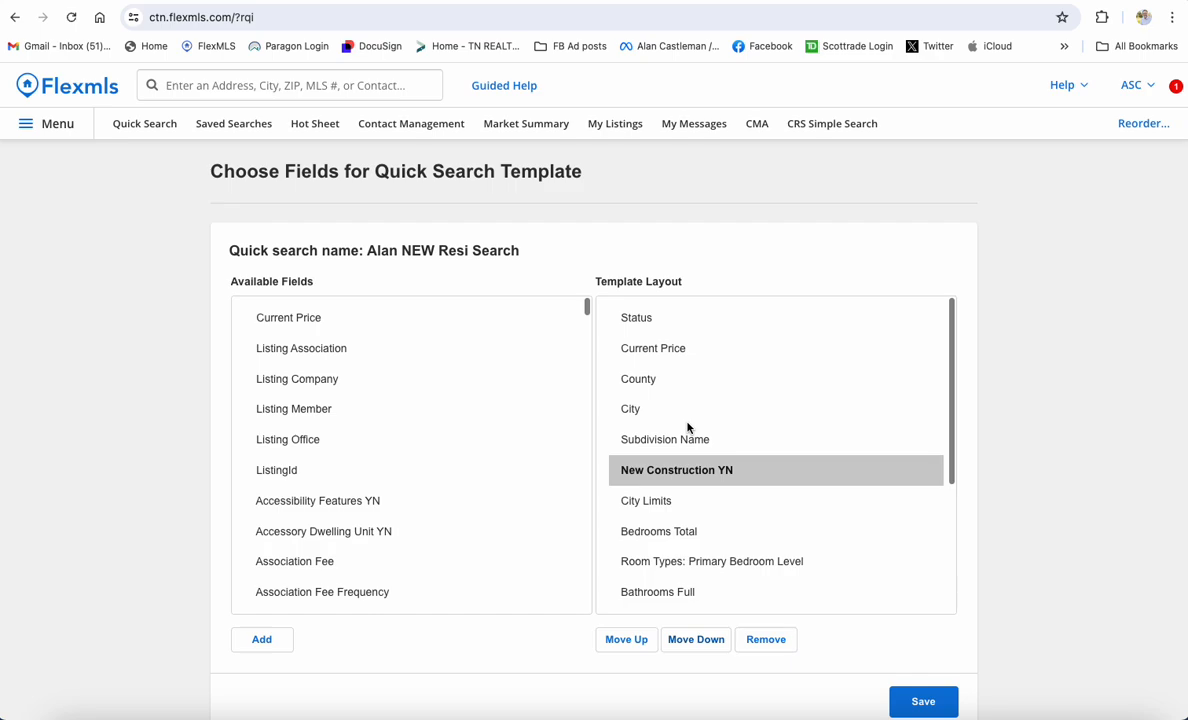
scroll(392, 467, down, 6)
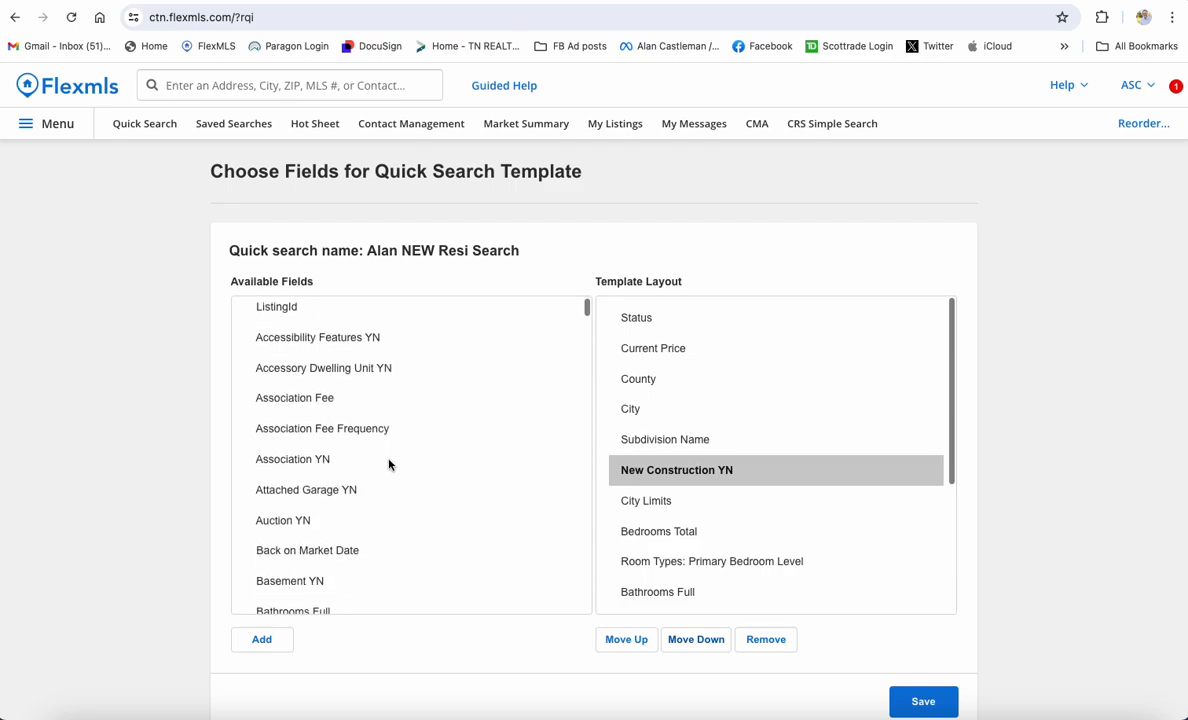
scroll(374, 469, down, 2)
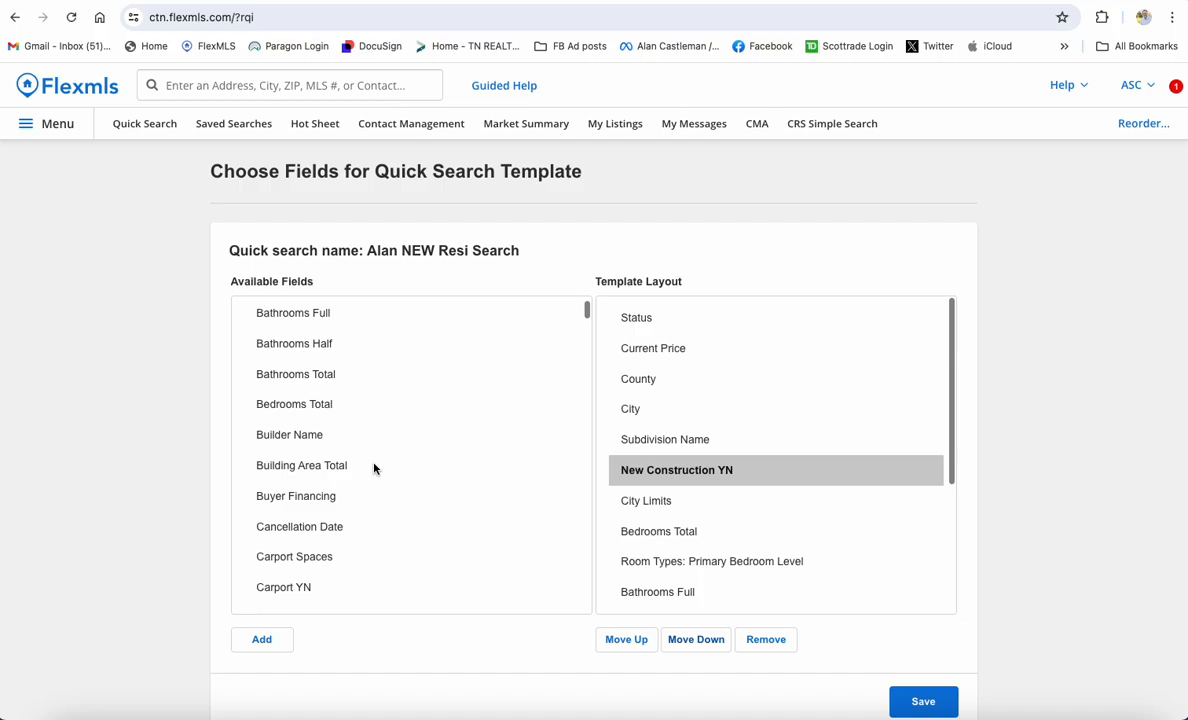
scroll(362, 468, down, 4)
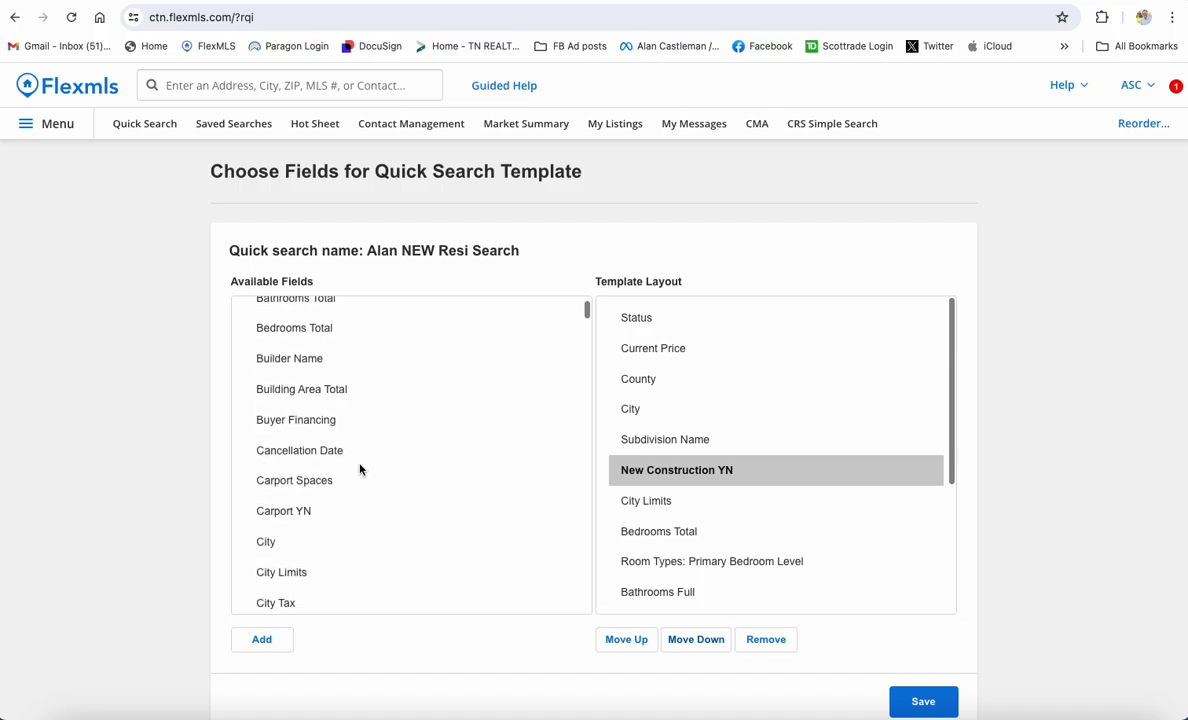
scroll(361, 469, down, 2)
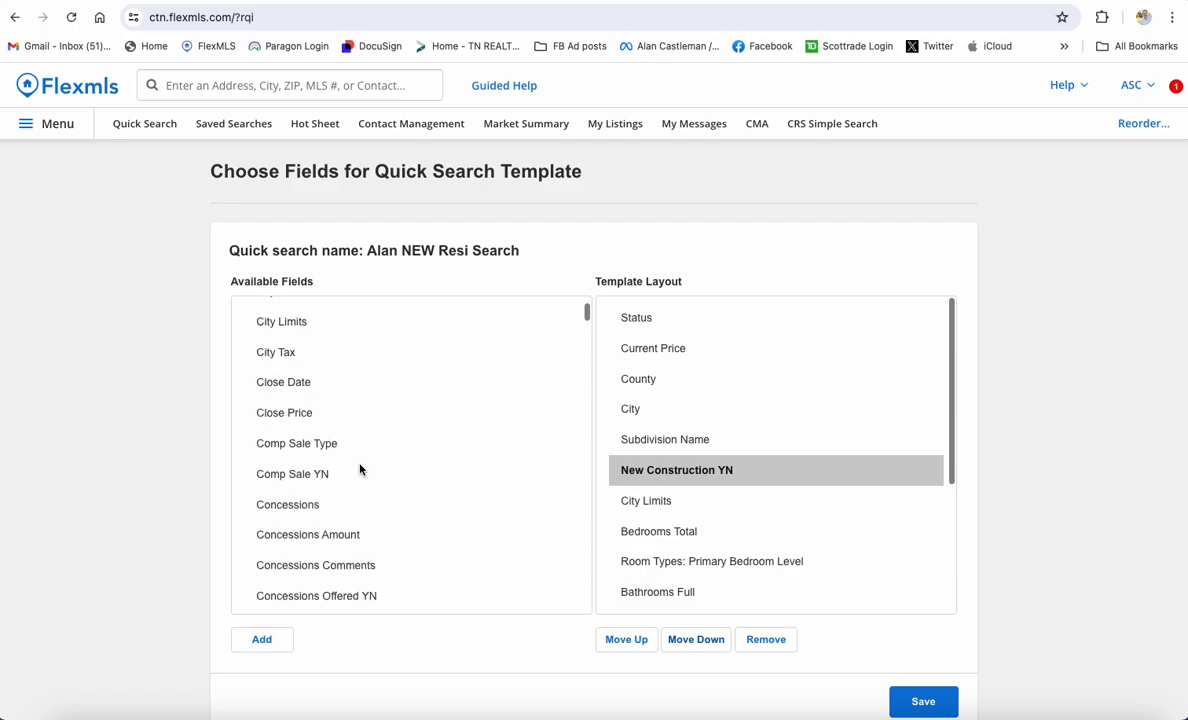
scroll(360, 469, down, 5)
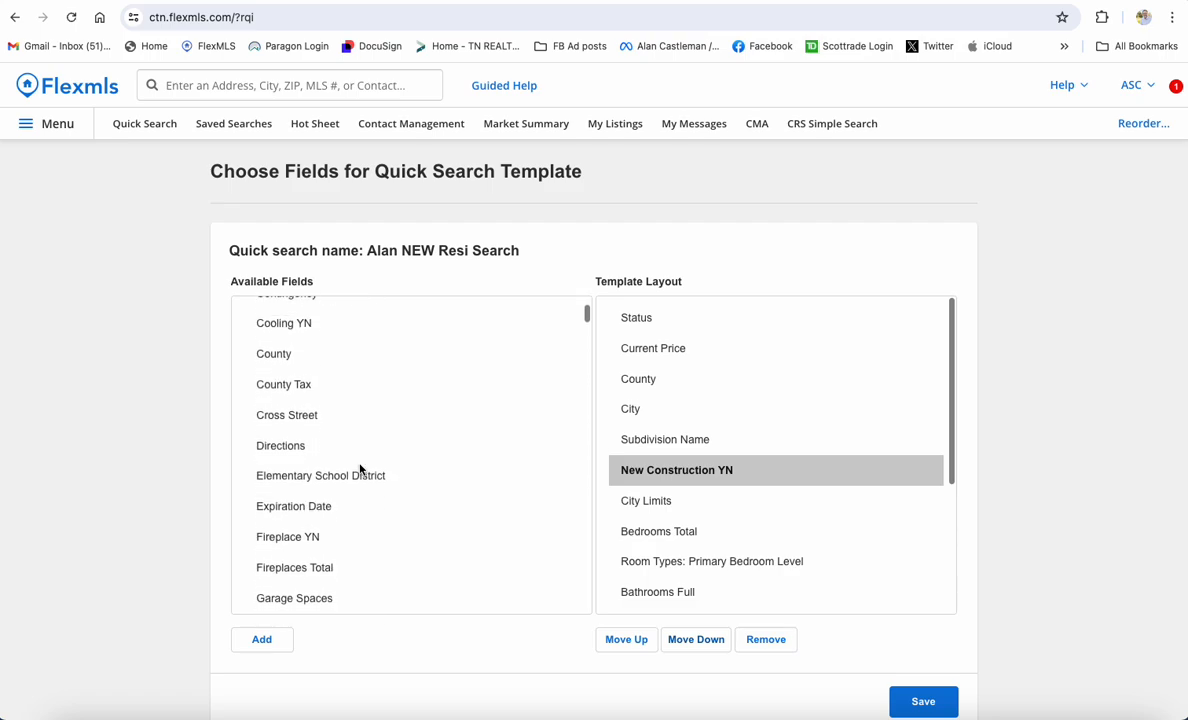
scroll(360, 469, down, 1)
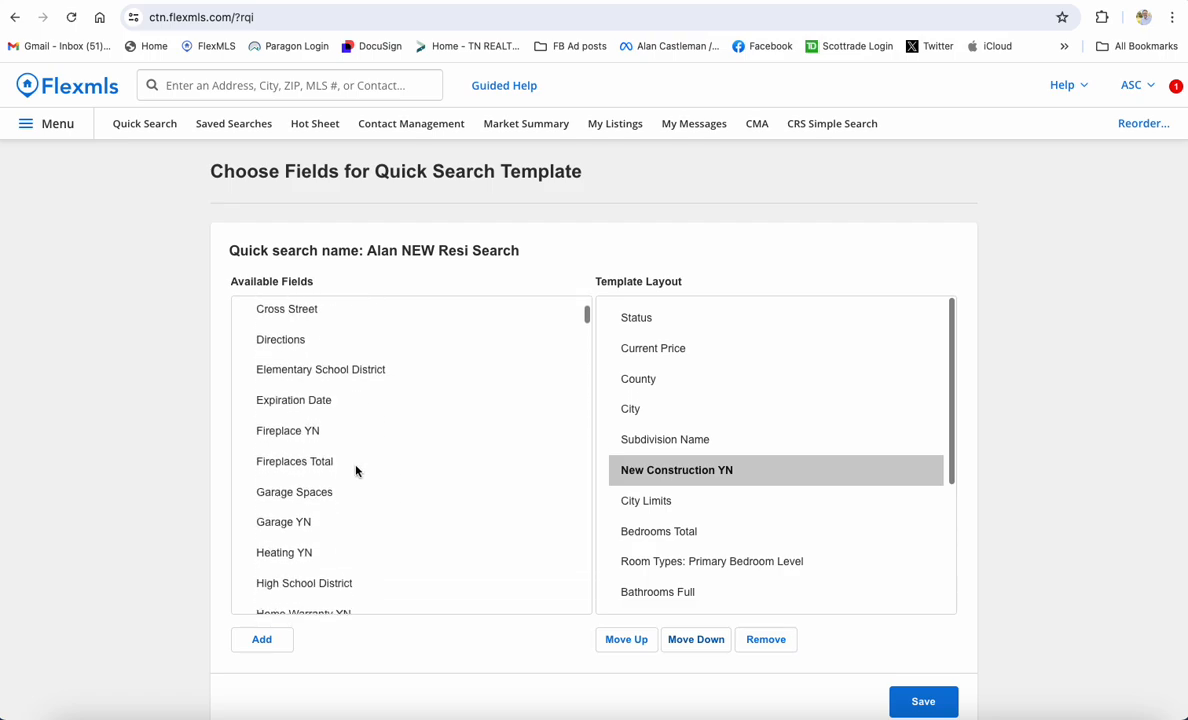
Add Garage Spaces to the template layout and move it up above Year Built
click(314, 497)
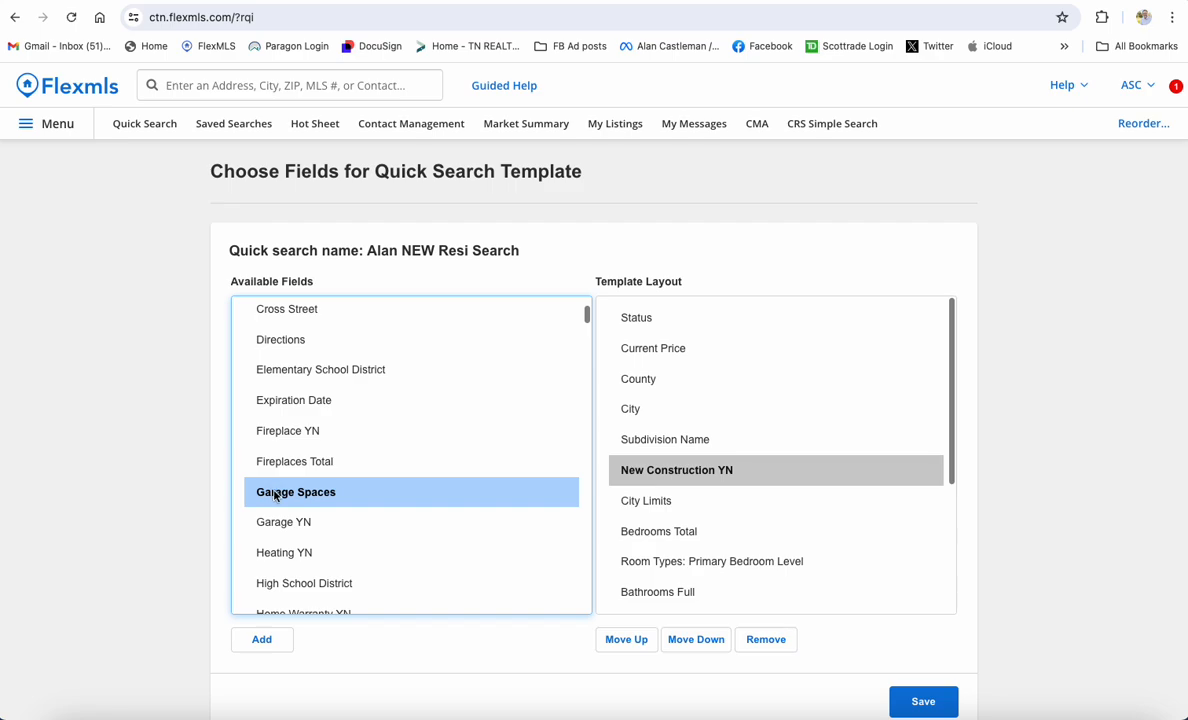
scroll(721, 496, down, 5)
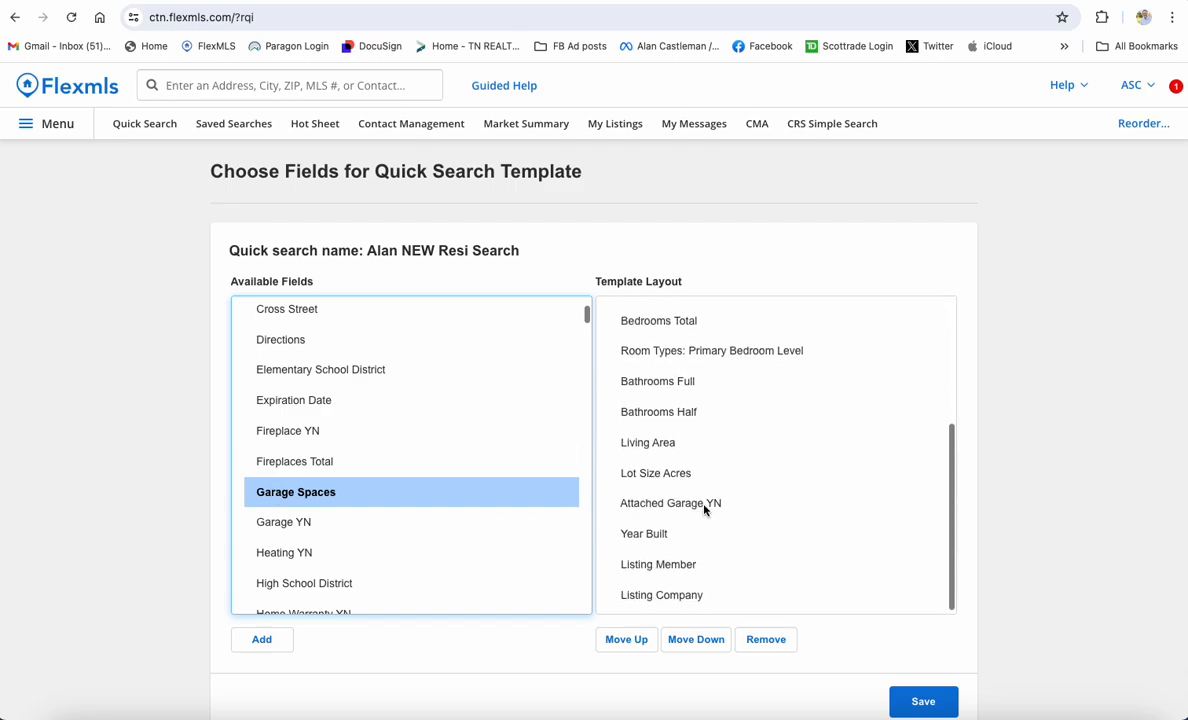
click(264, 641)
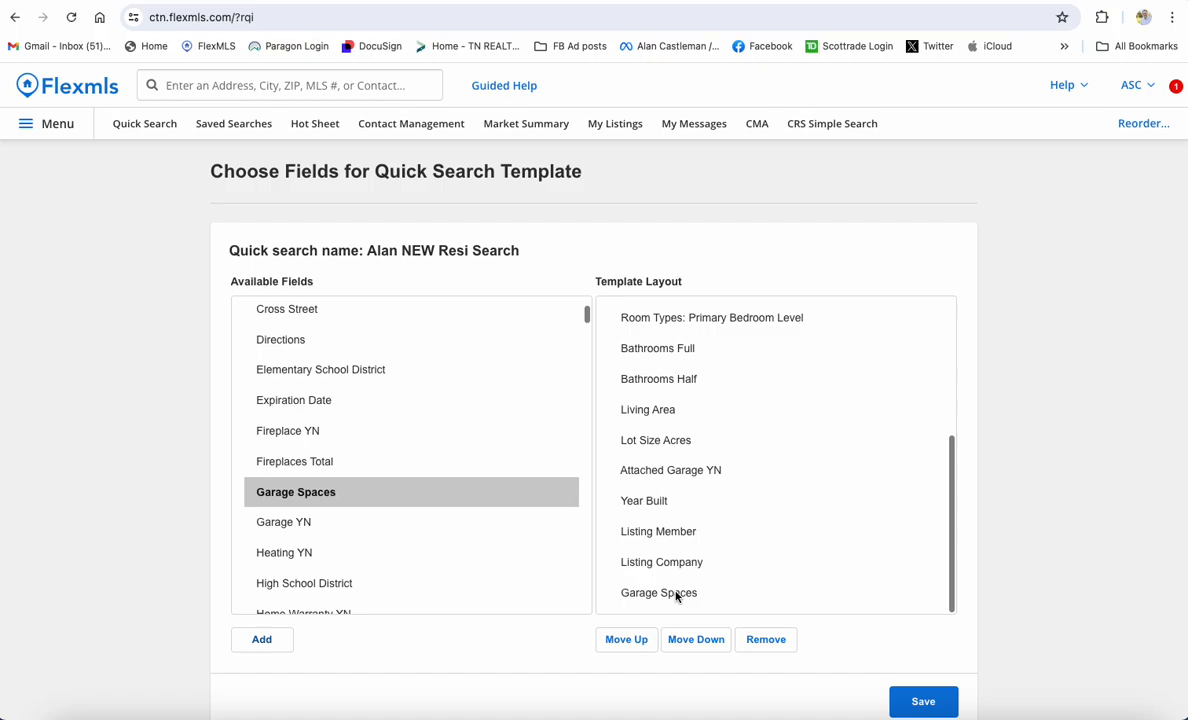
click(662, 593)
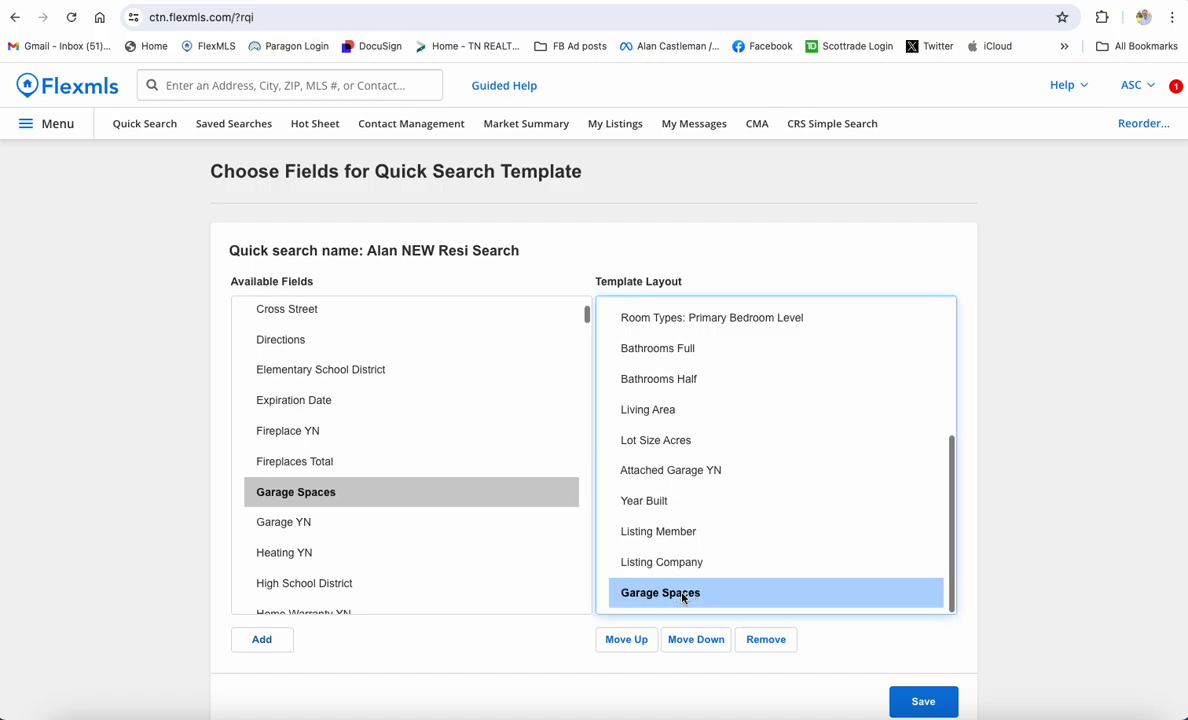
click(626, 639)
click(626, 639)
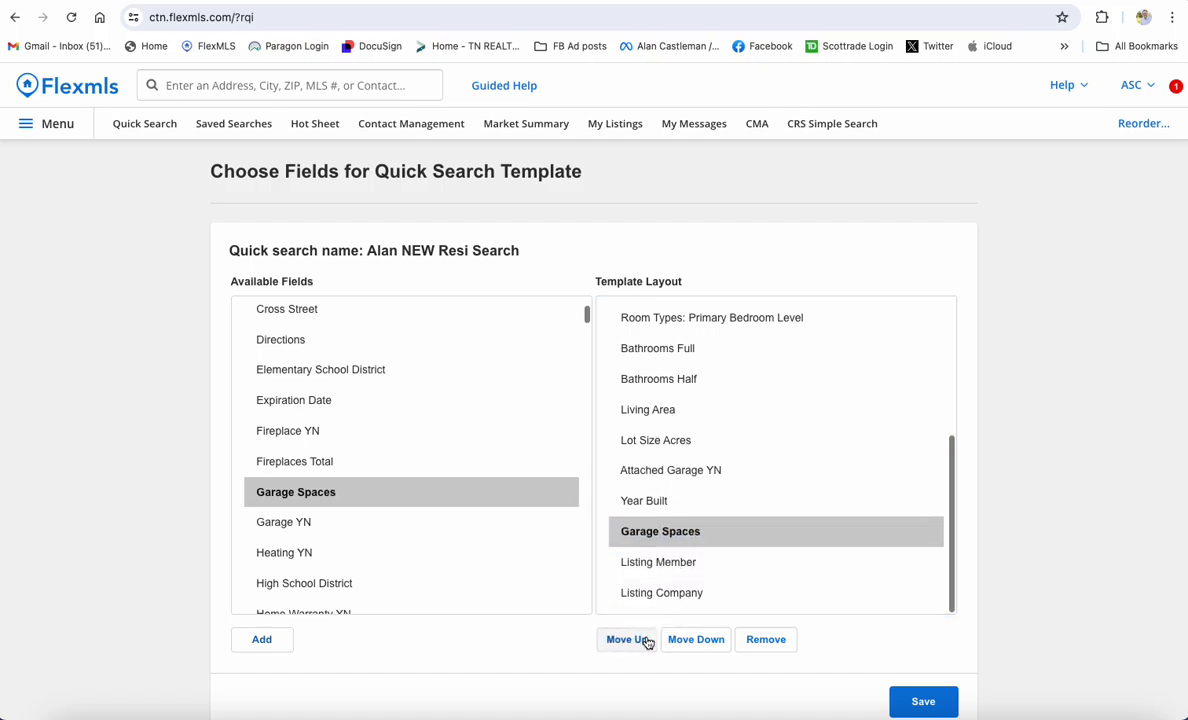
click(626, 639)
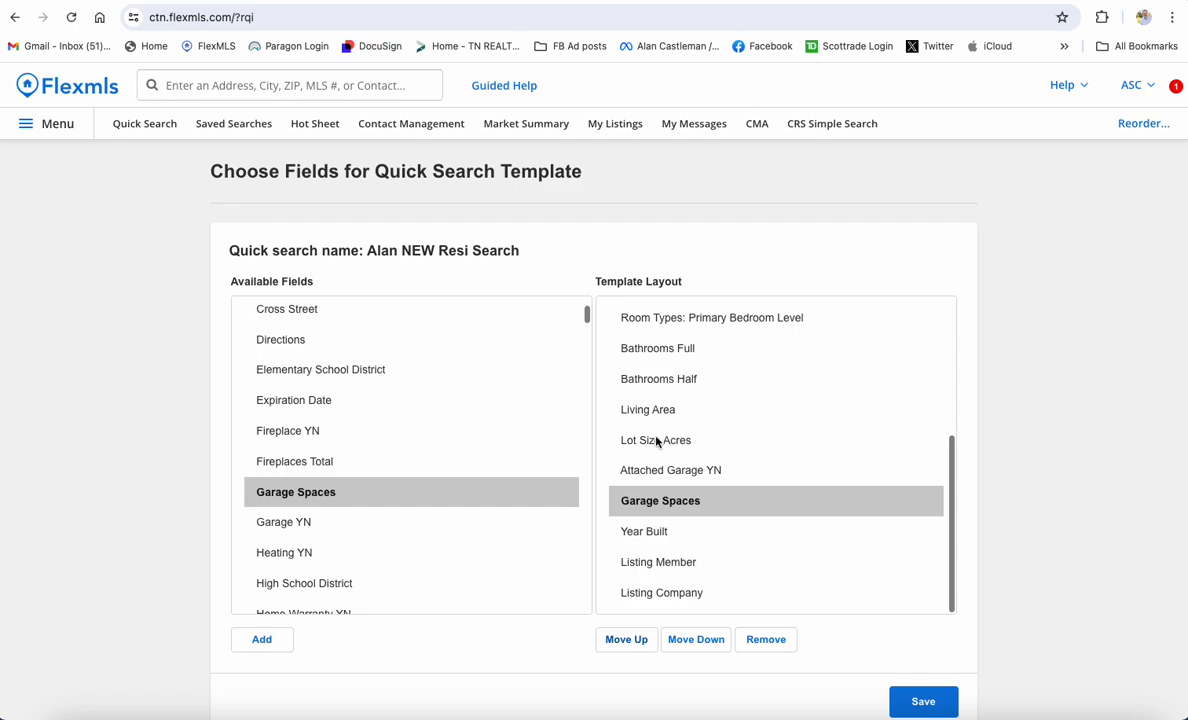
Check the finished layout and save the NEW Resi Search template
scroll(687, 477, up, 5)
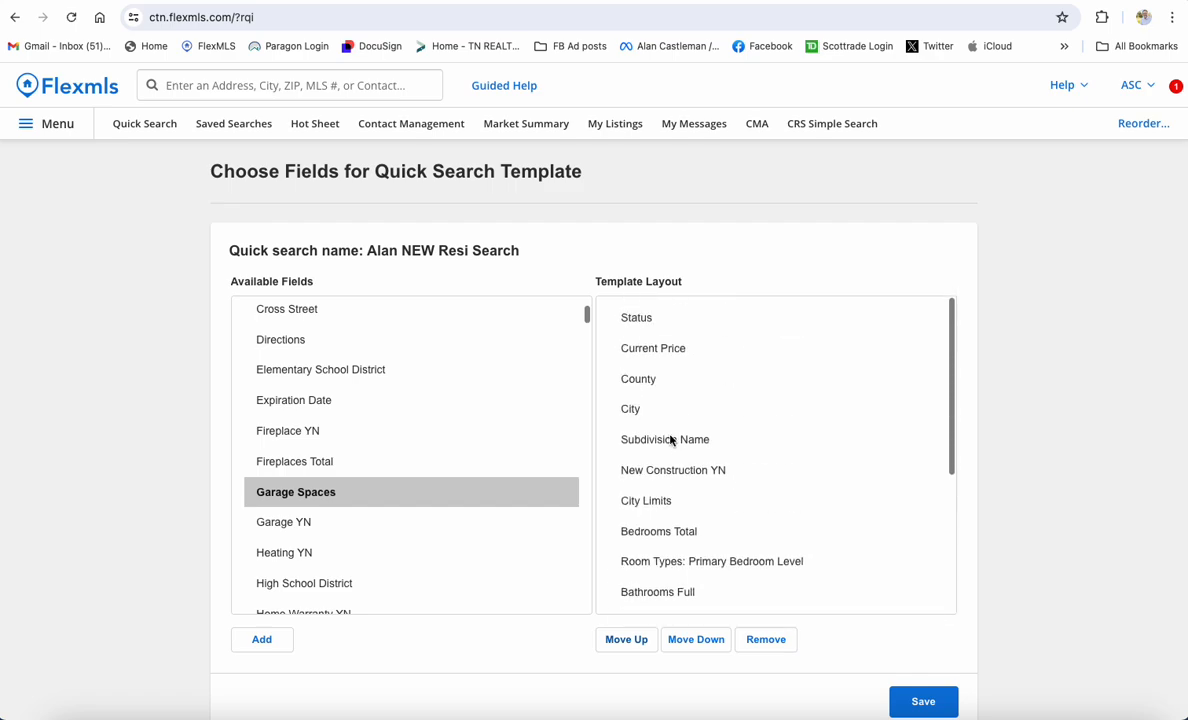
scroll(671, 441, down, 5)
scroll(678, 437, up, 1)
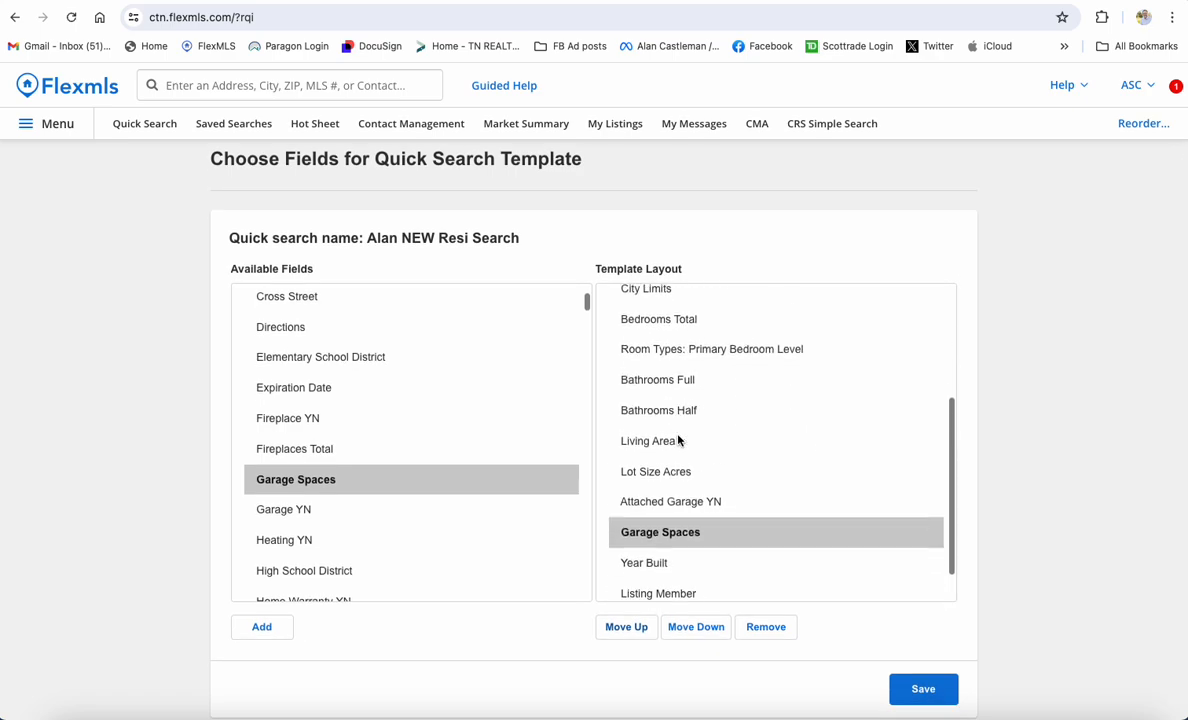
scroll(678, 440, down, 1)
click(923, 690)
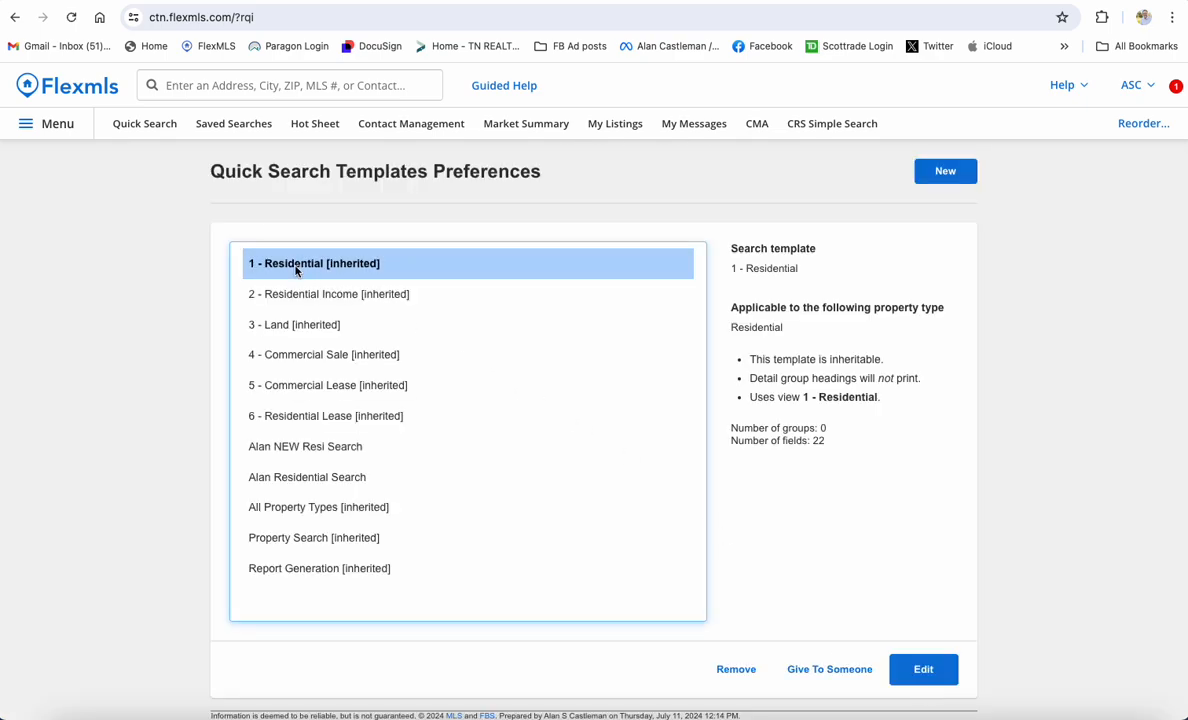
Start a Quick Search with Garage Spaces set from 3 to 3 and list the 22 results
click(133, 124)
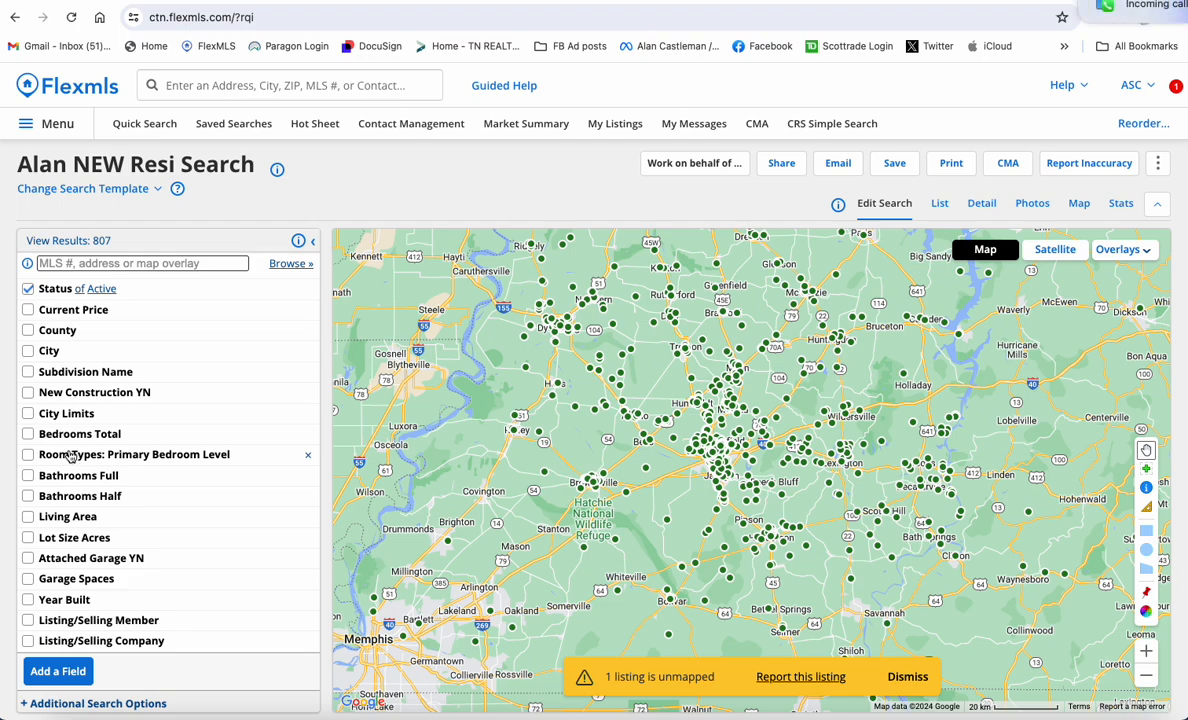
click(70, 580)
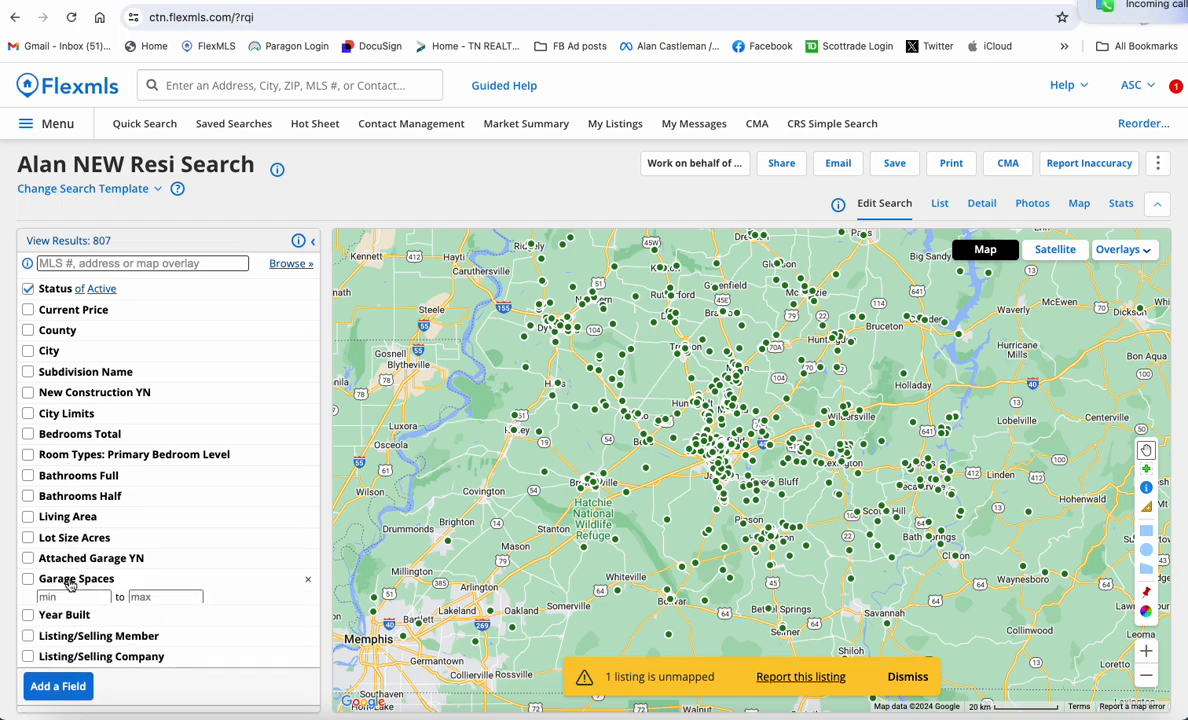
click(100, 597)
text(3)
key(Tab)
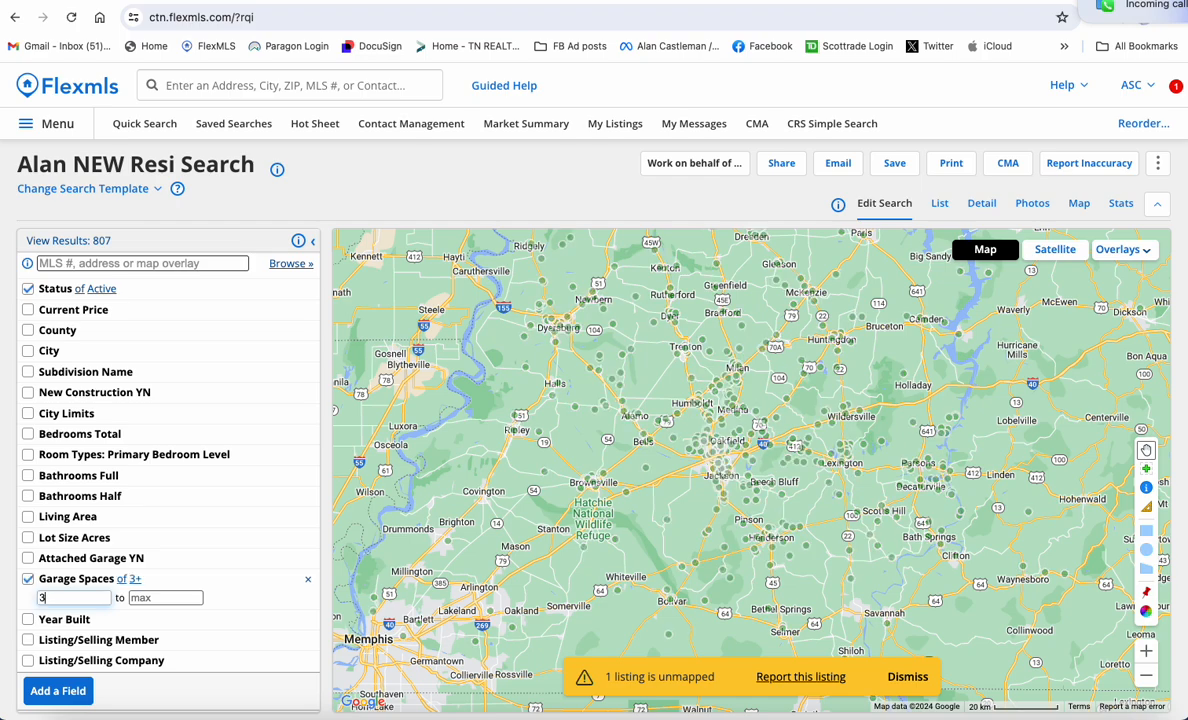
text(3)
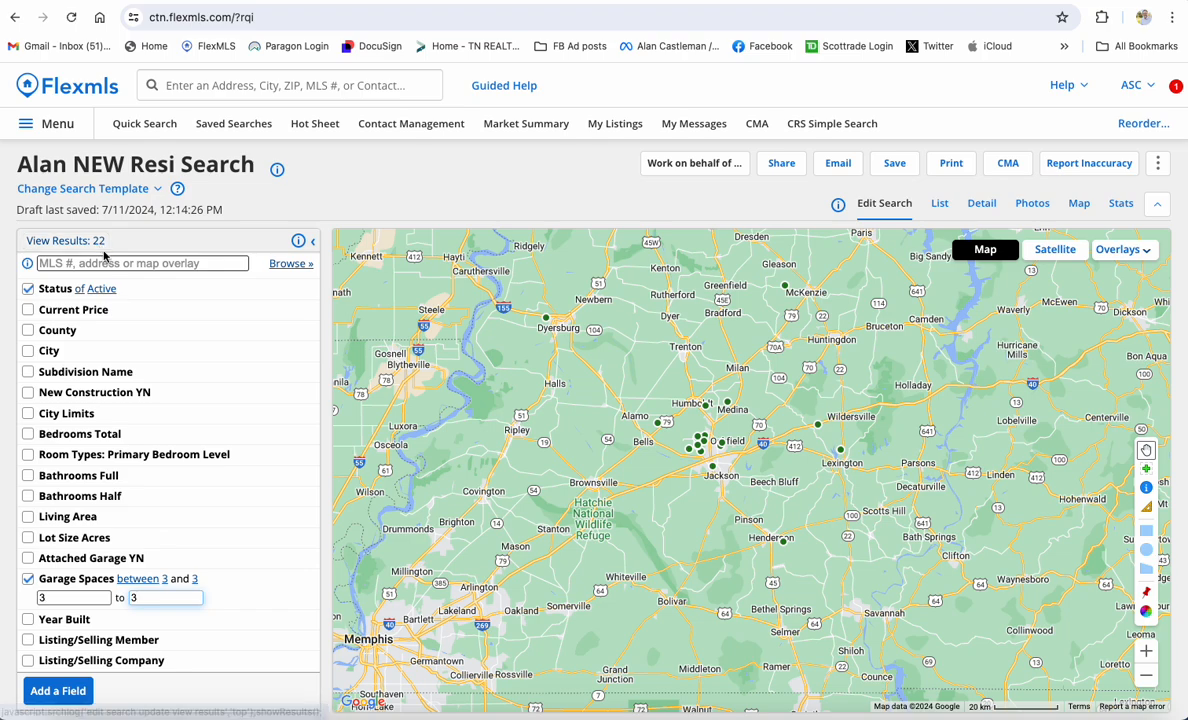
click(99, 243)
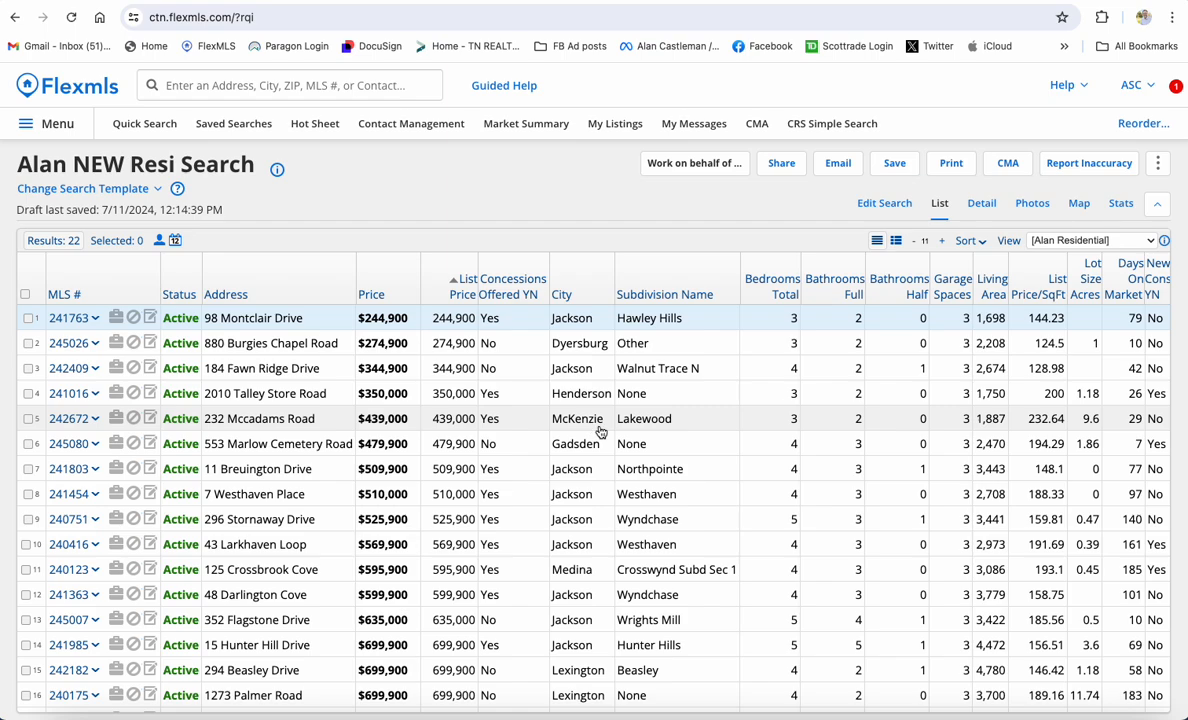
Sort the 22 listings by the City column
click(559, 296)
click(560, 298)
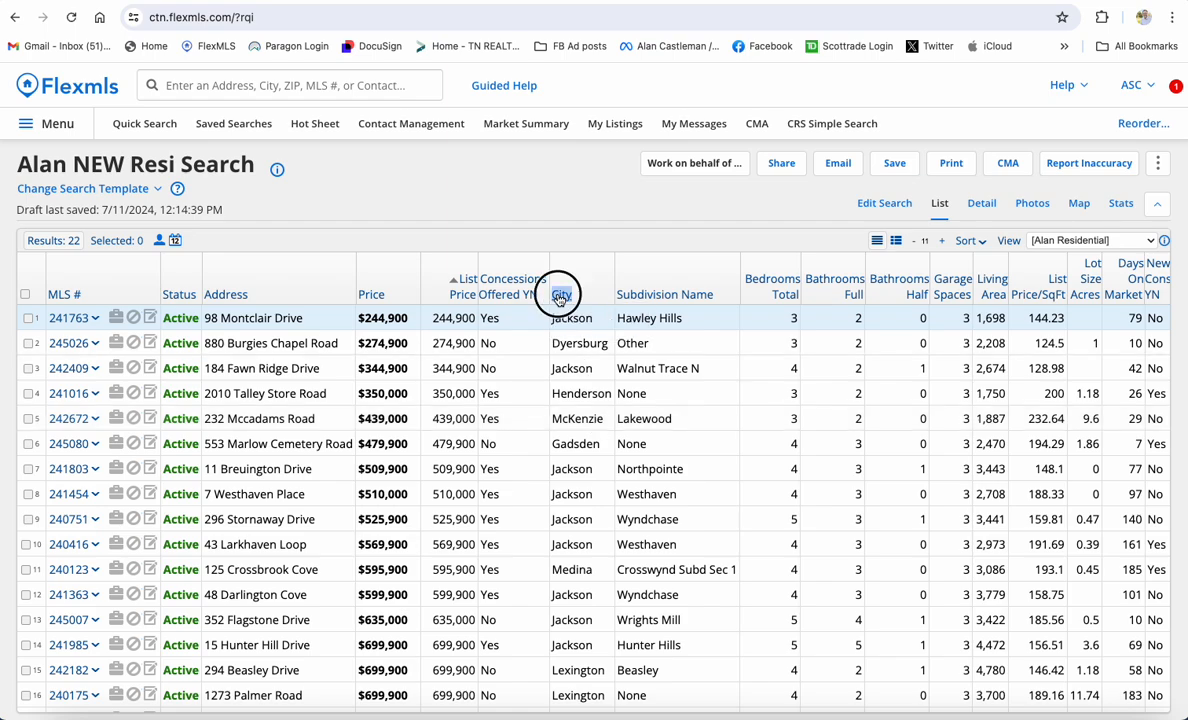
click(559, 296)
click(566, 329)
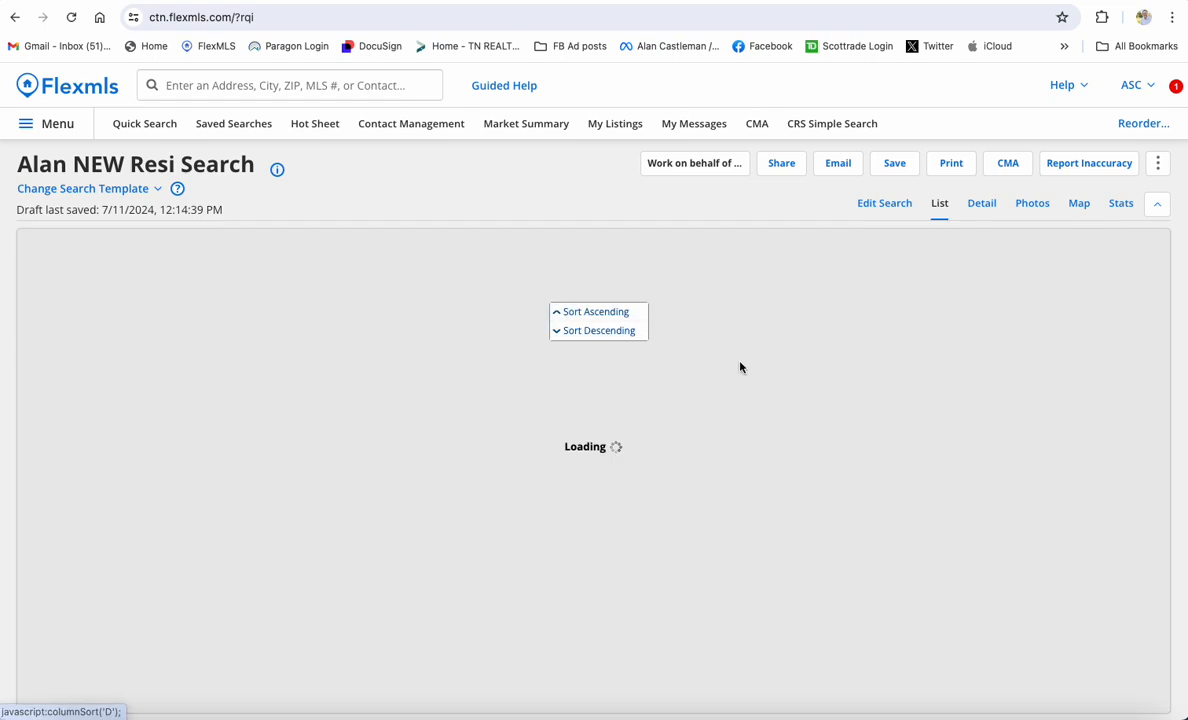
scroll(623, 491, down, 3)
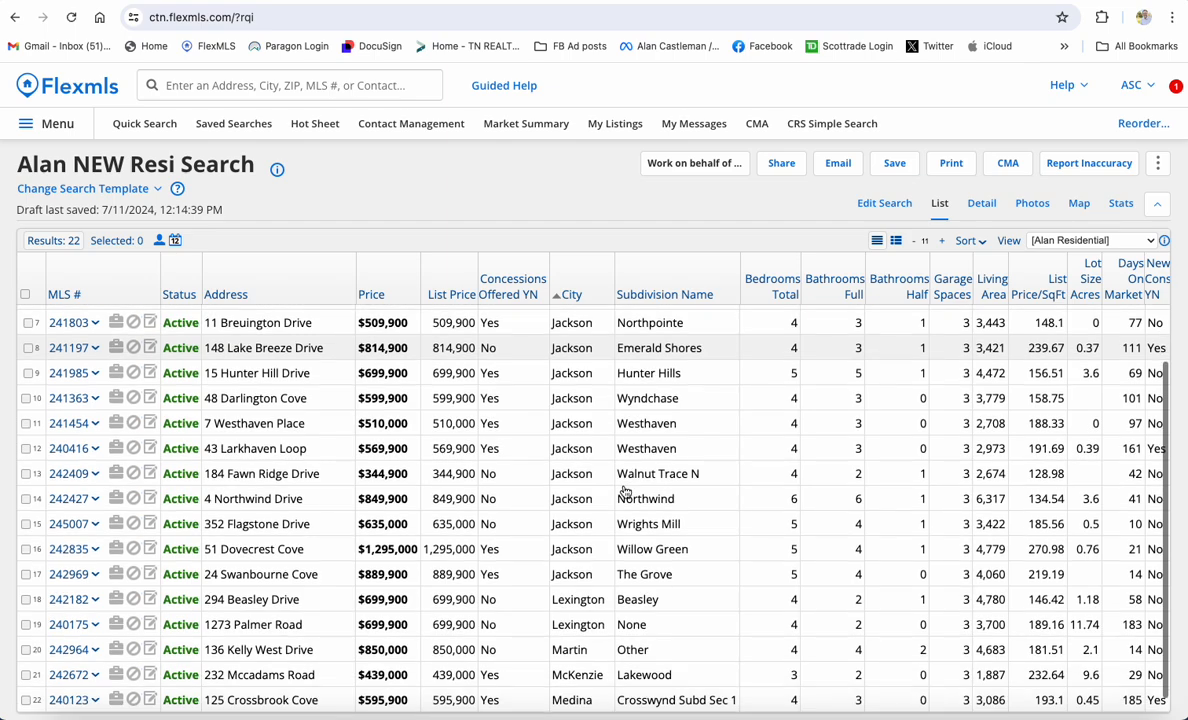
scroll(623, 491, up, 3)
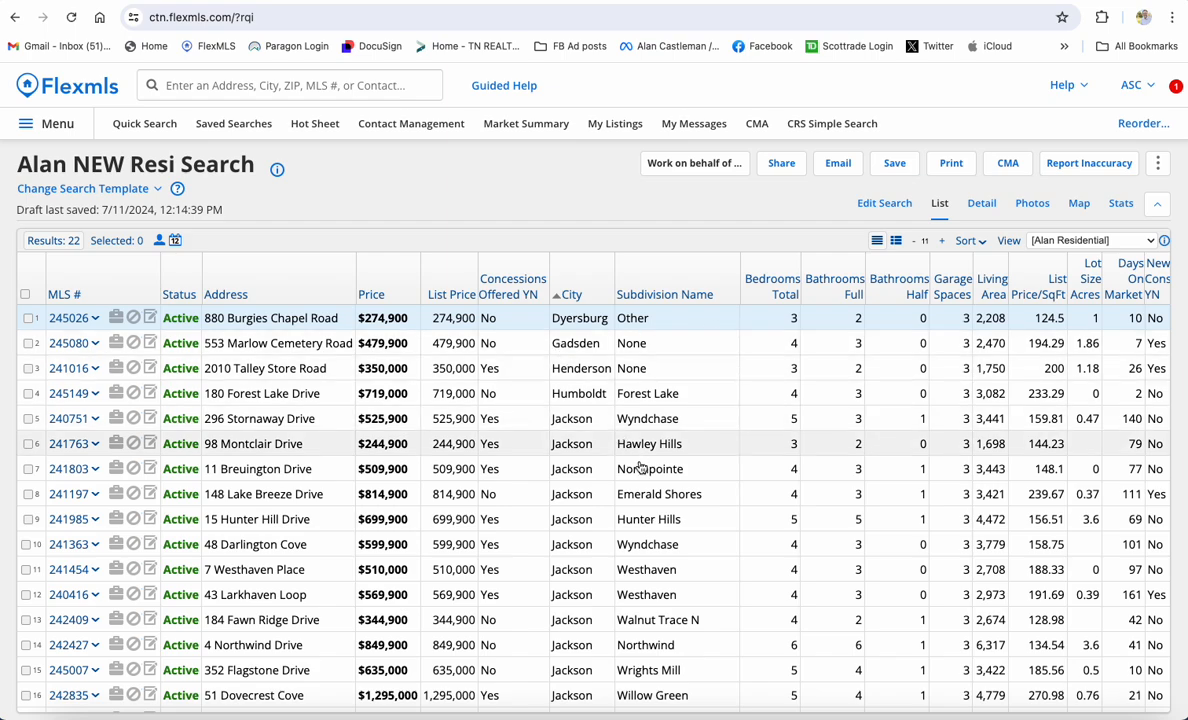
Sort the listings by Bedrooms Total in ascending order
double_click(790, 295)
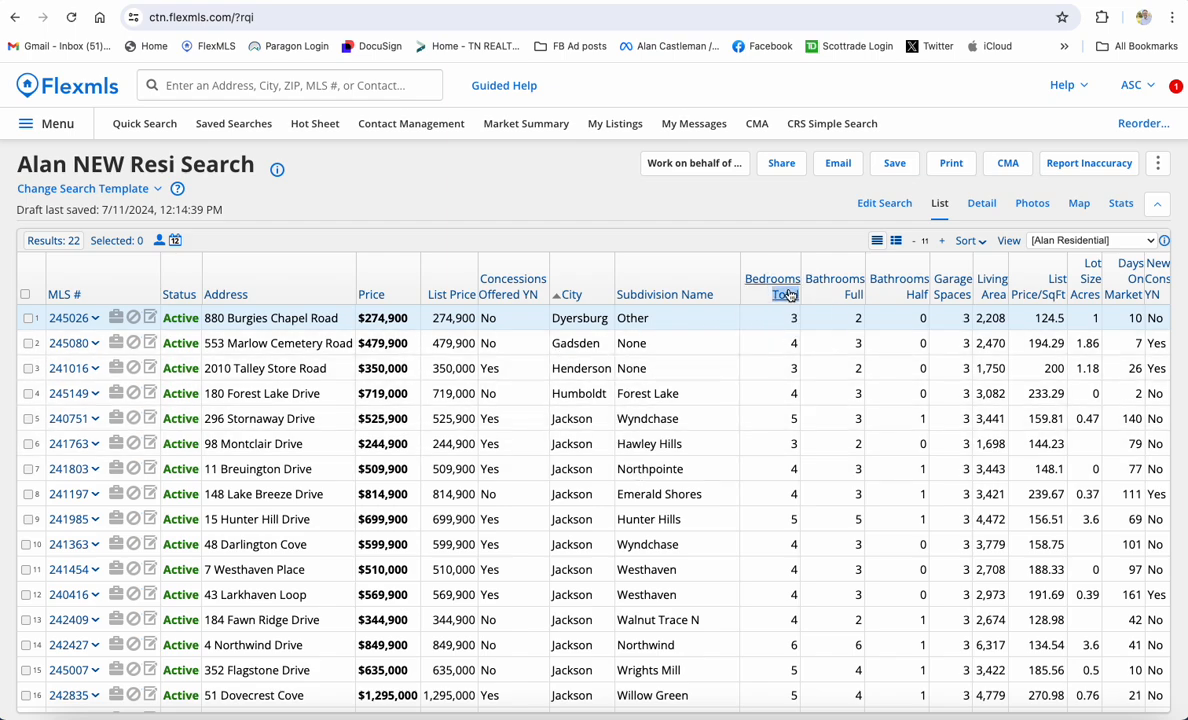
double_click(791, 284)
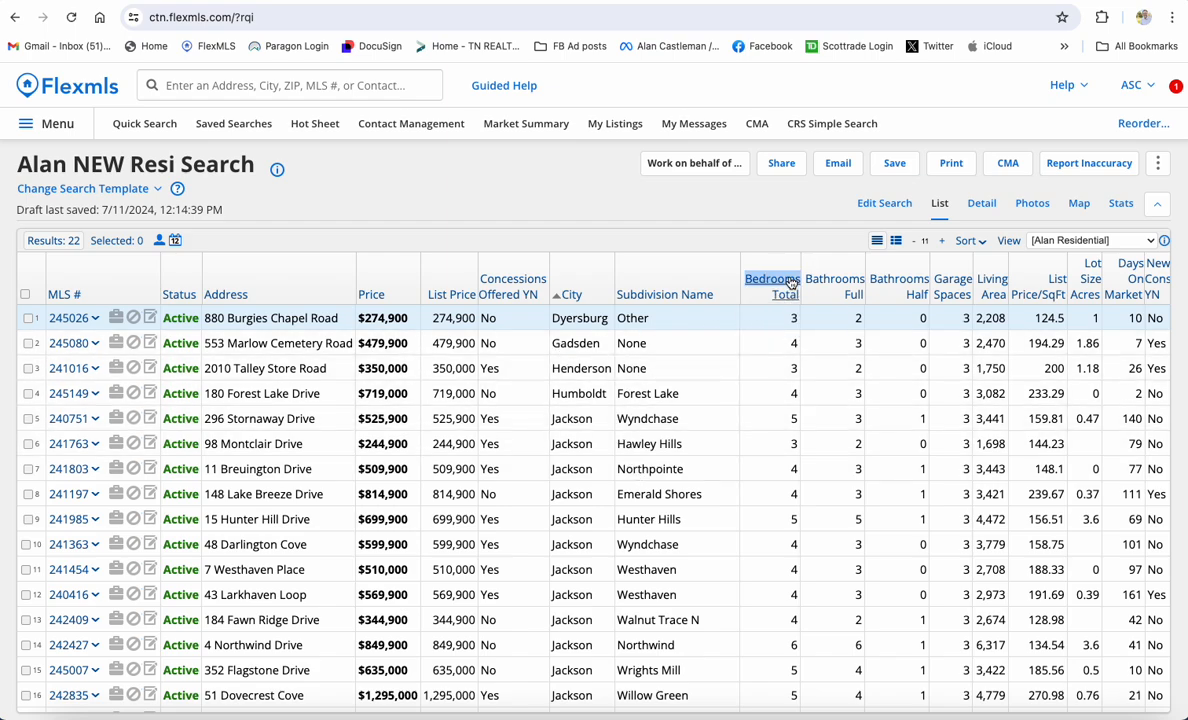
double_click(788, 294)
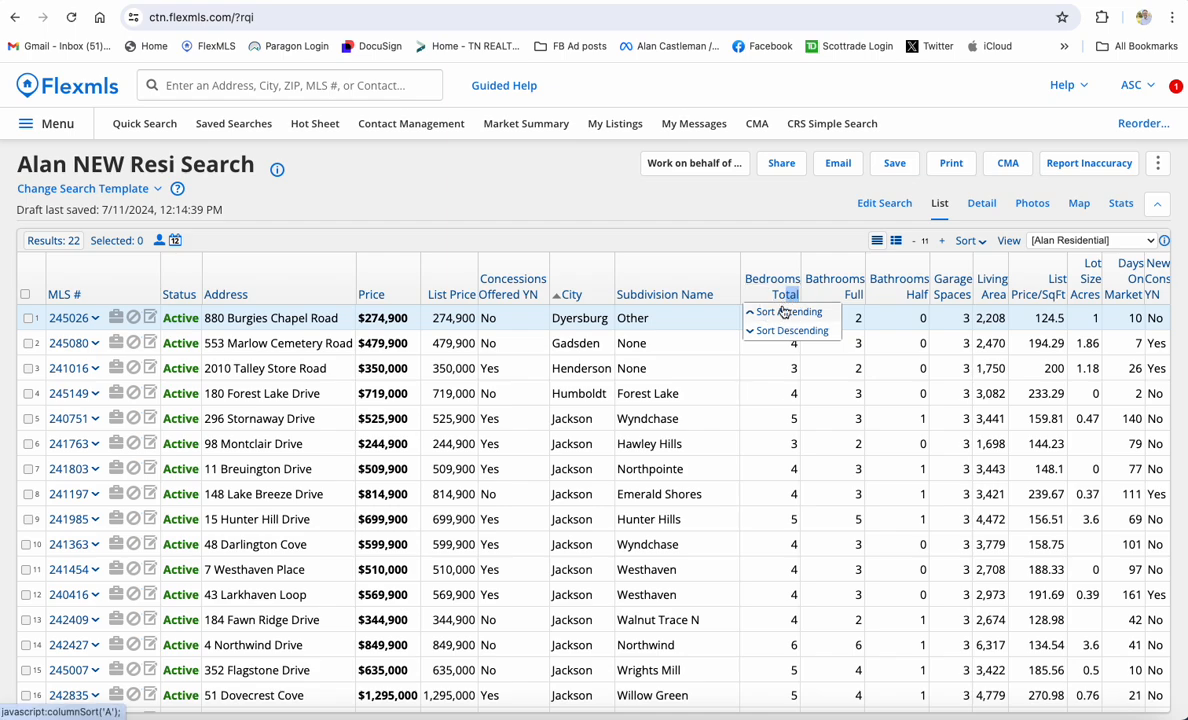
click(785, 312)
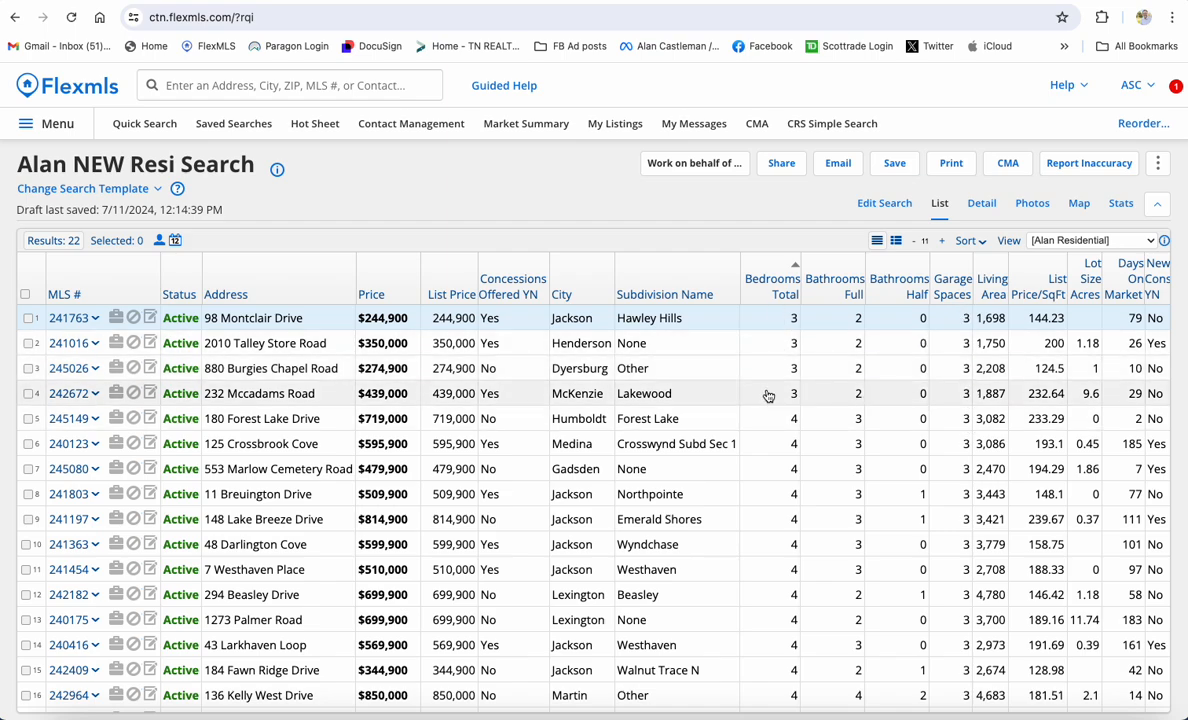
Select the four 3-bedroom listings in Jackson, Henderson, Dyersburg and McKenzie
click(30, 393)
click(30, 368)
click(30, 343)
click(30, 318)
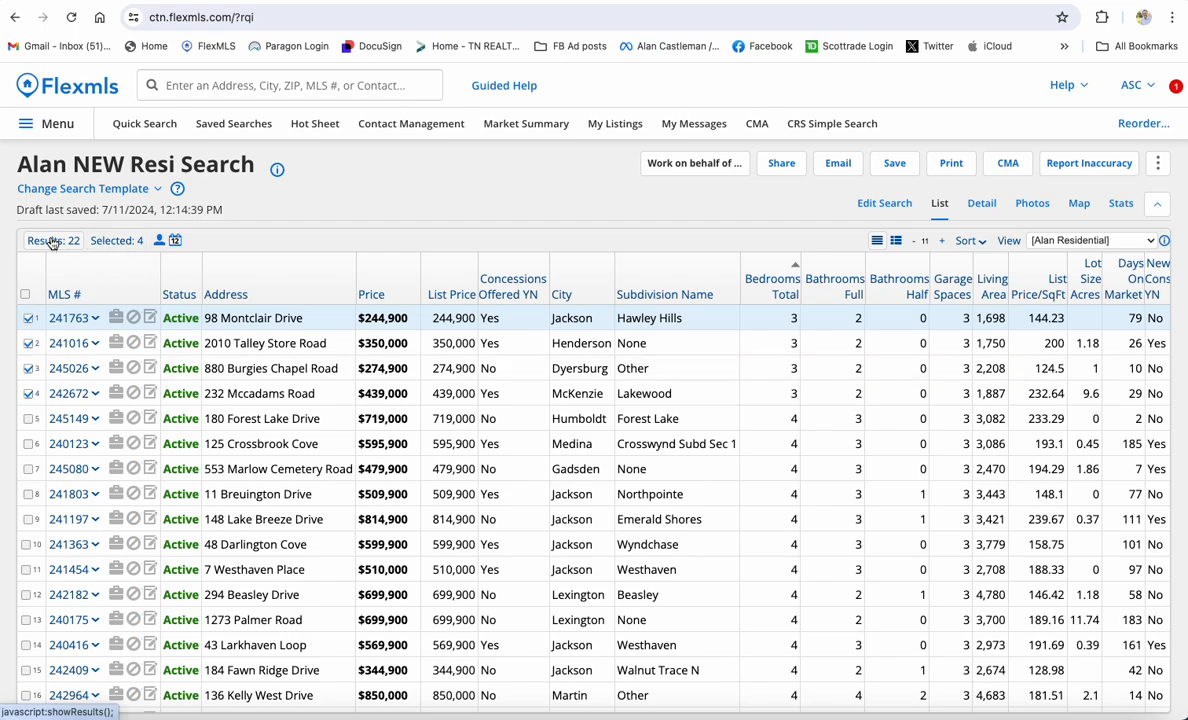
Switch between the 4 selected listings and all 22 results, then go back to Edit Search
click(133, 242)
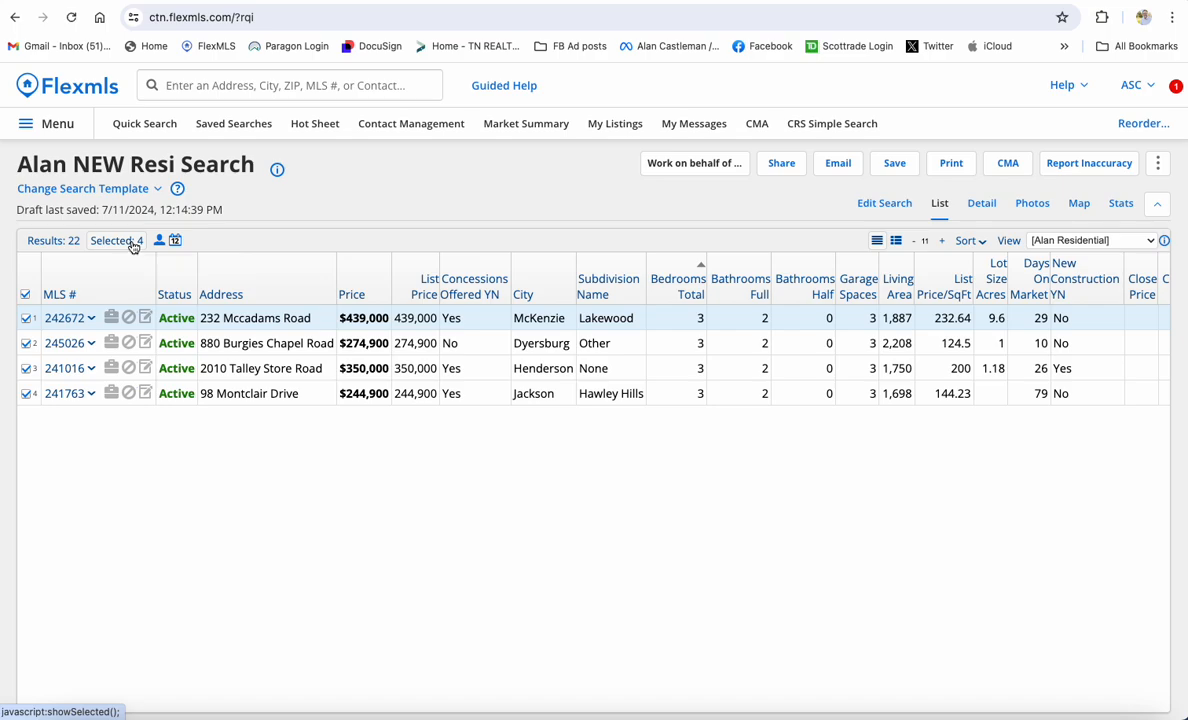
click(66, 242)
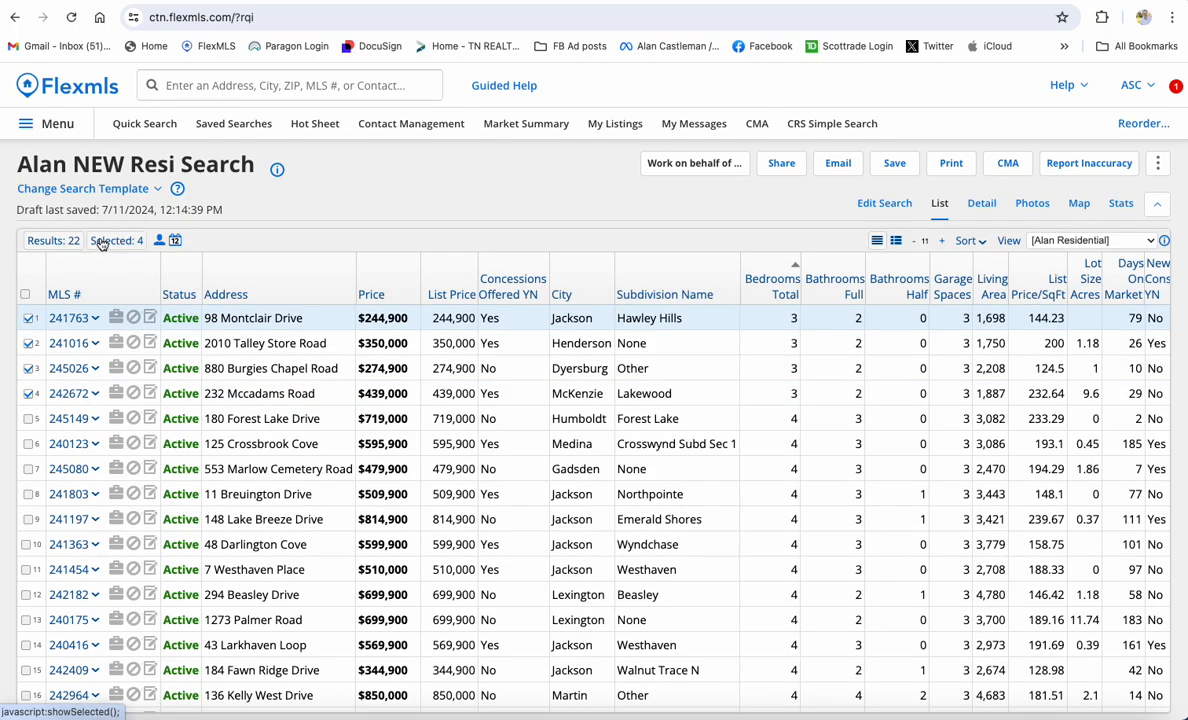
click(100, 241)
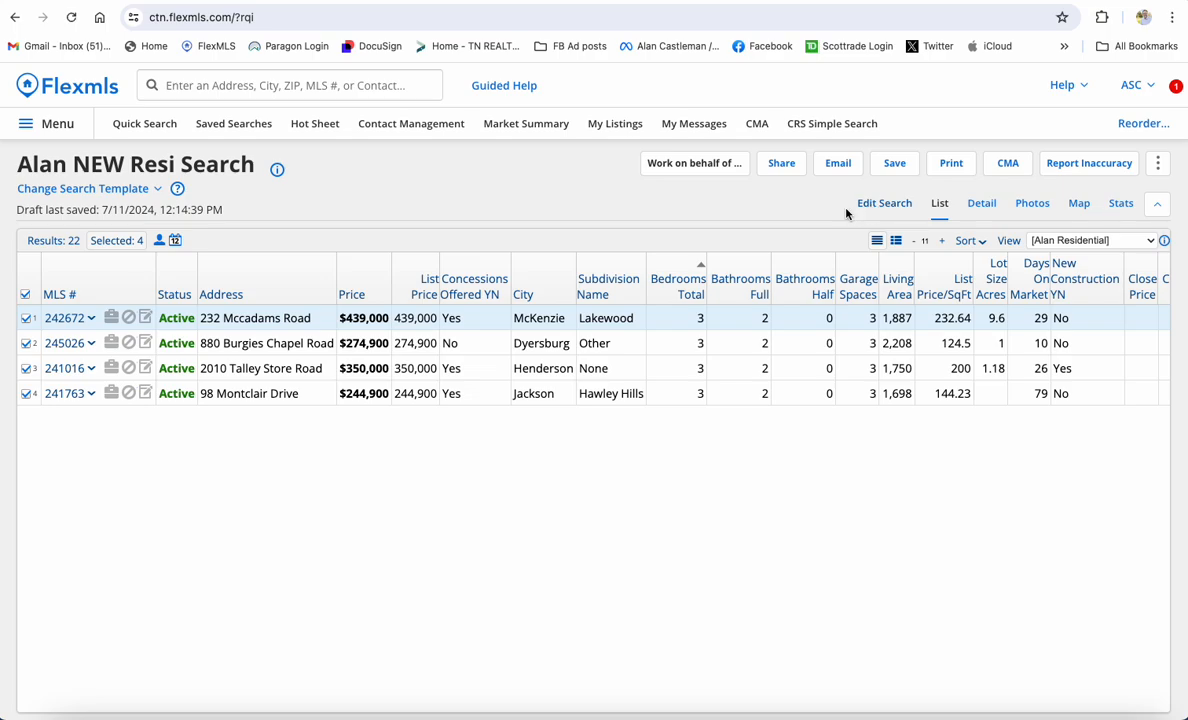
click(878, 204)
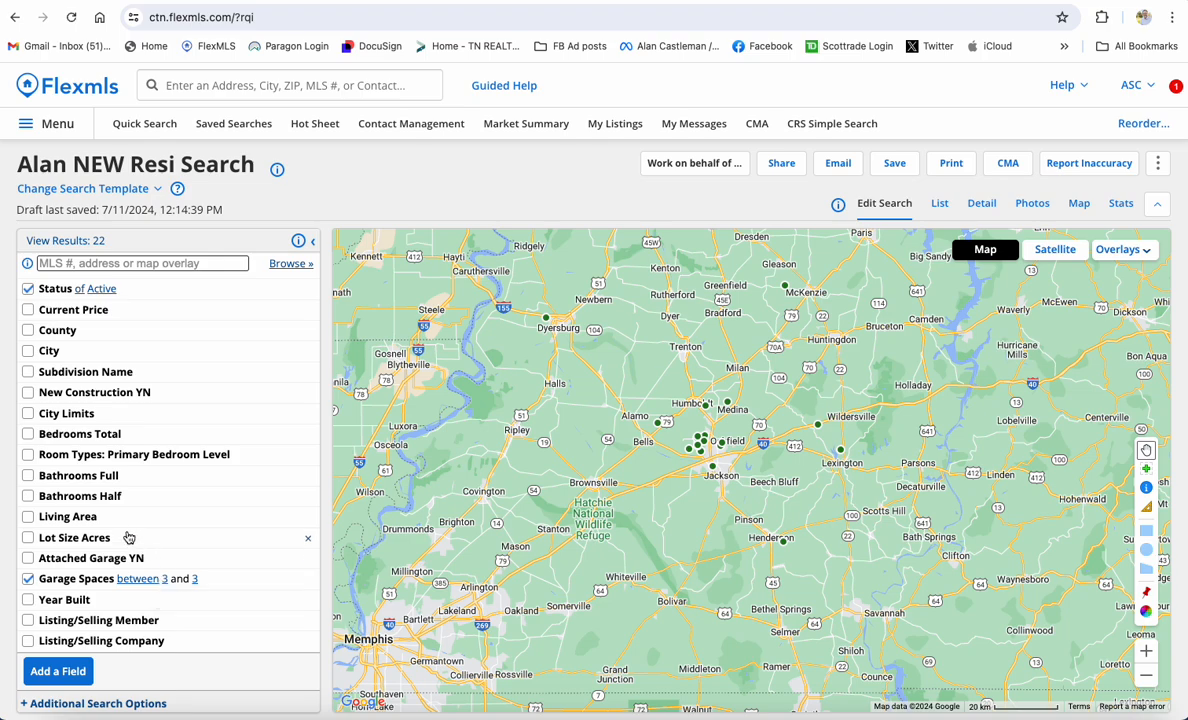
Limit Bedrooms Total to 3–3, view the 4 matches, then begin a fresh Quick Search
click(60, 436)
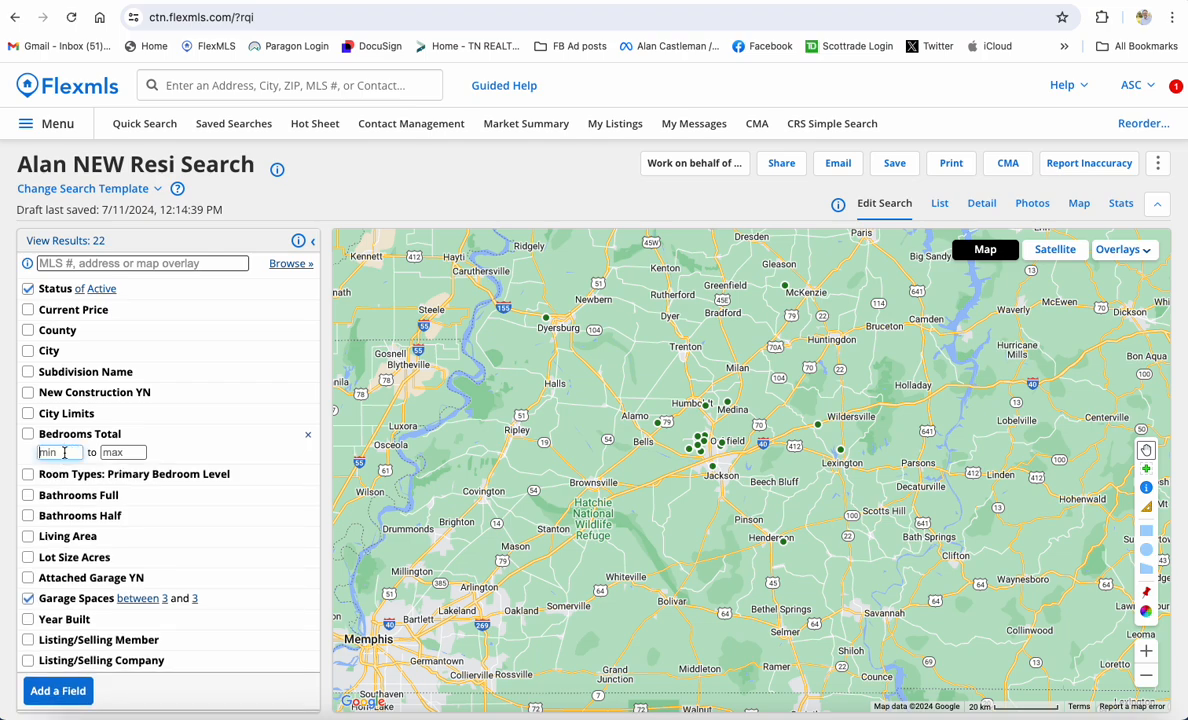
text(3)
key(Tab)
text(3)
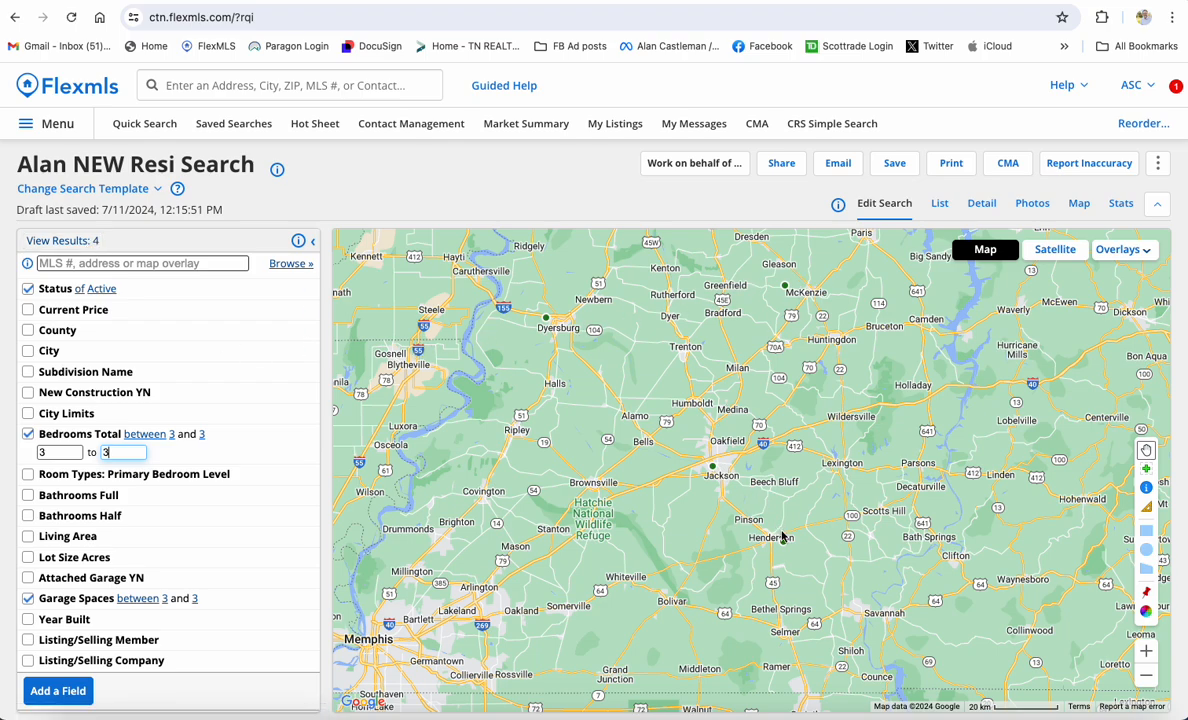
click(57, 242)
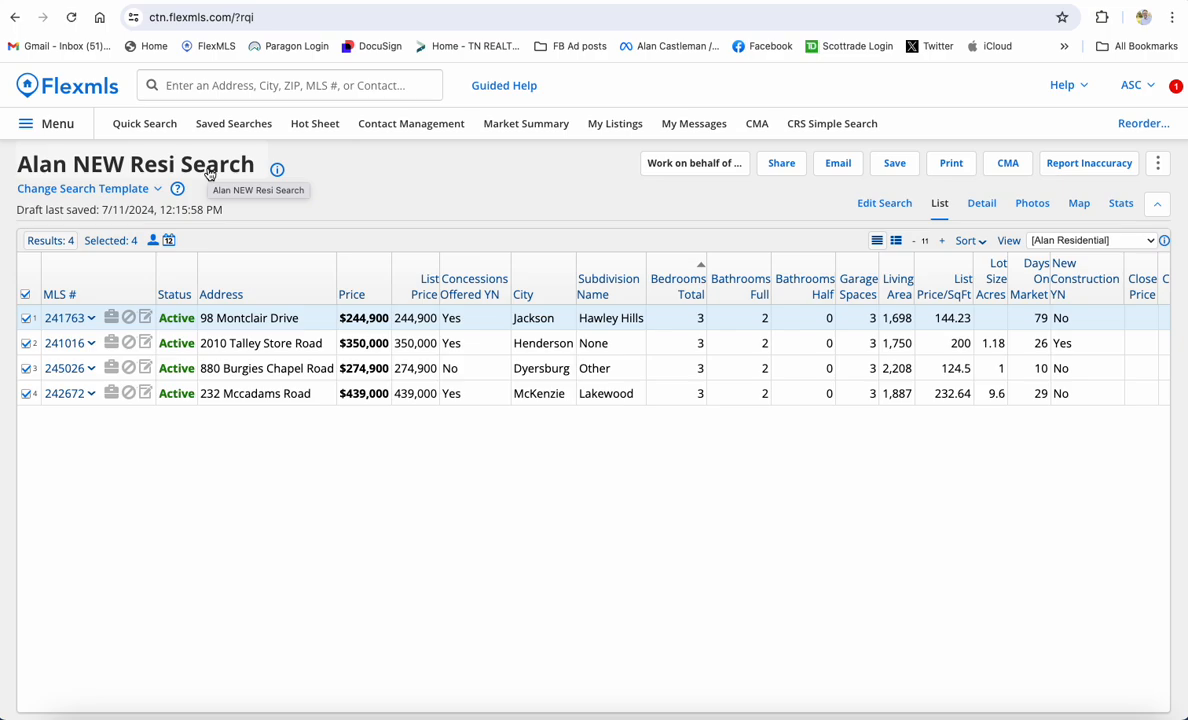
click(140, 124)
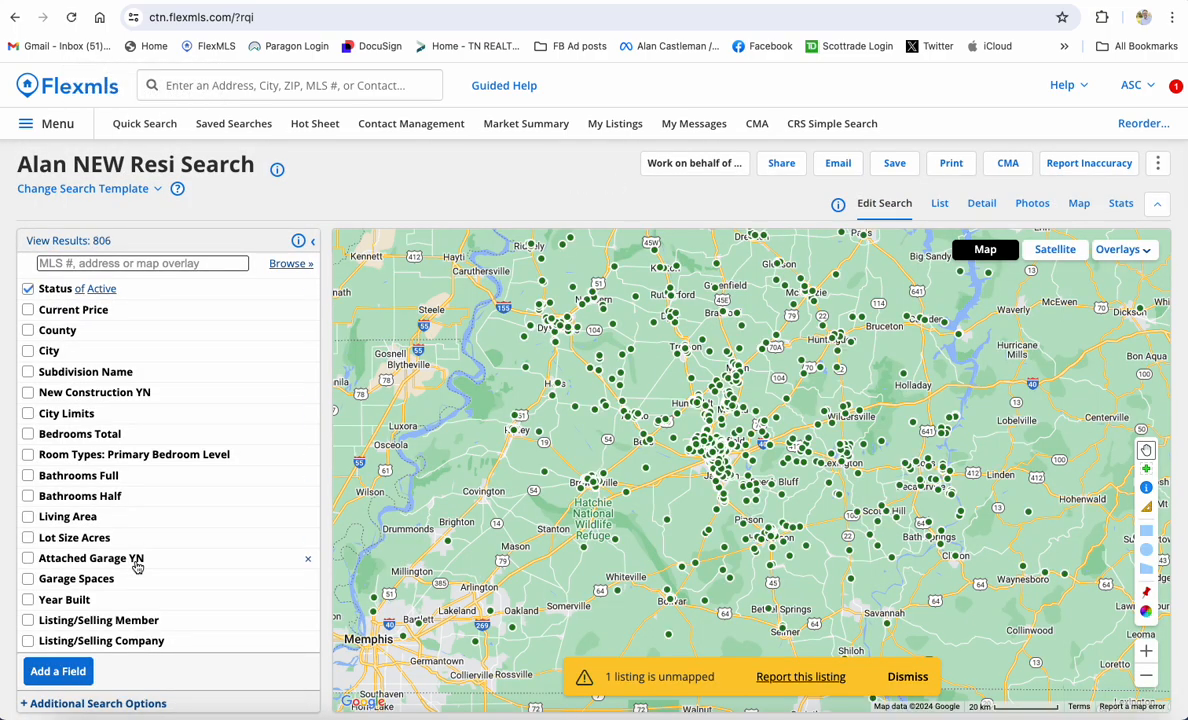
scroll(137, 567, down, 1)
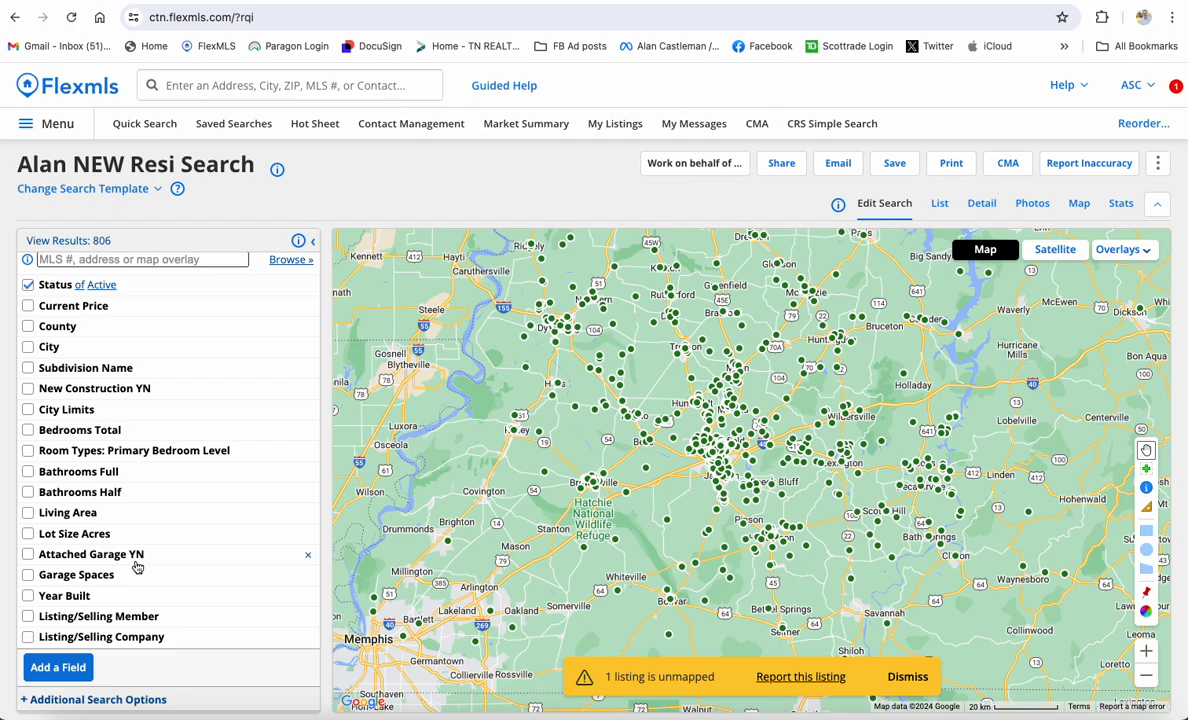